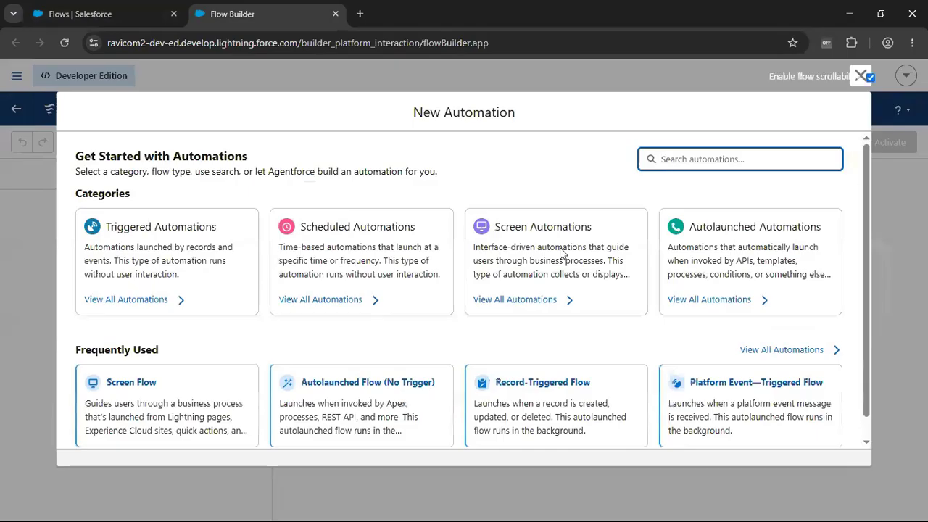
- Create an autolaunched flow with no trigger and add a Get Records element between Start and End
{"action": "scroll", "coordinate": [299, 353], "scroll_direction": "down", "scroll_amount": 1}
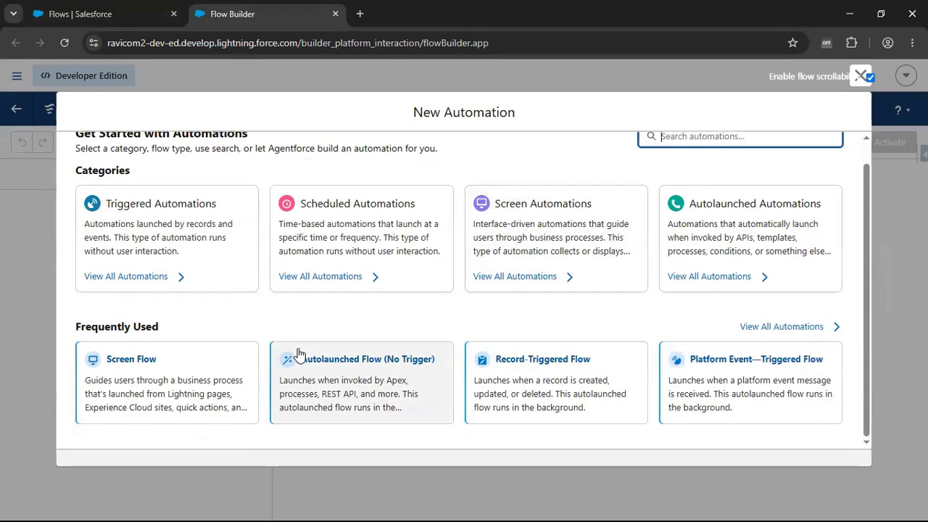
{"action": "left_click", "coordinate": [346, 366]}
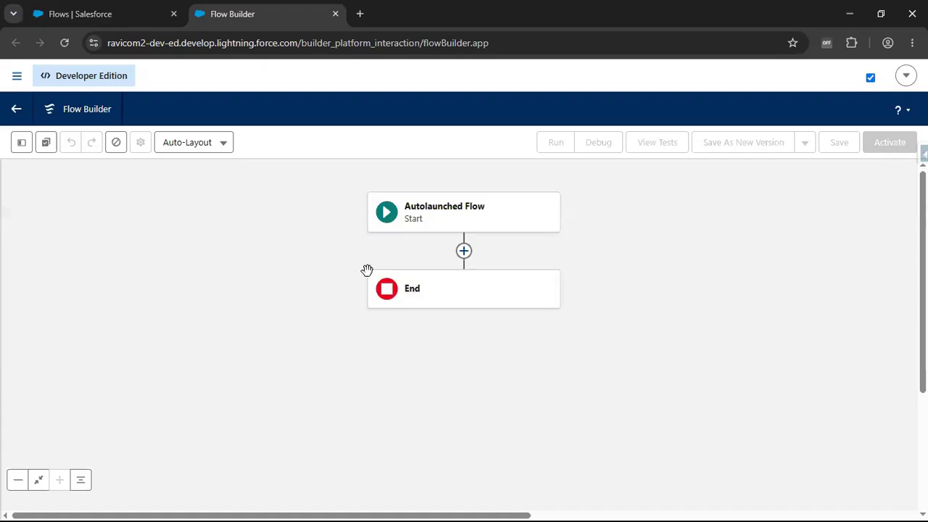
{"action": "left_click", "coordinate": [464, 252]}
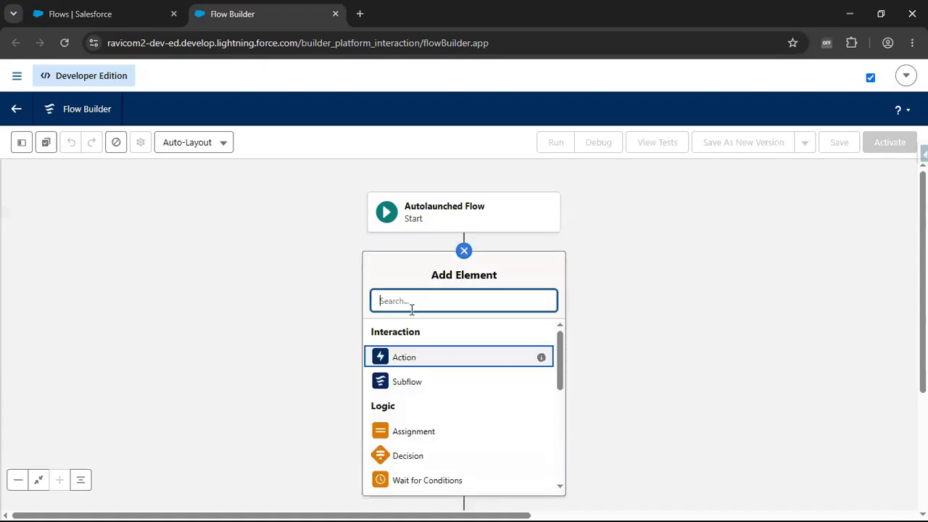
{"action": "type", "text": "Get"}
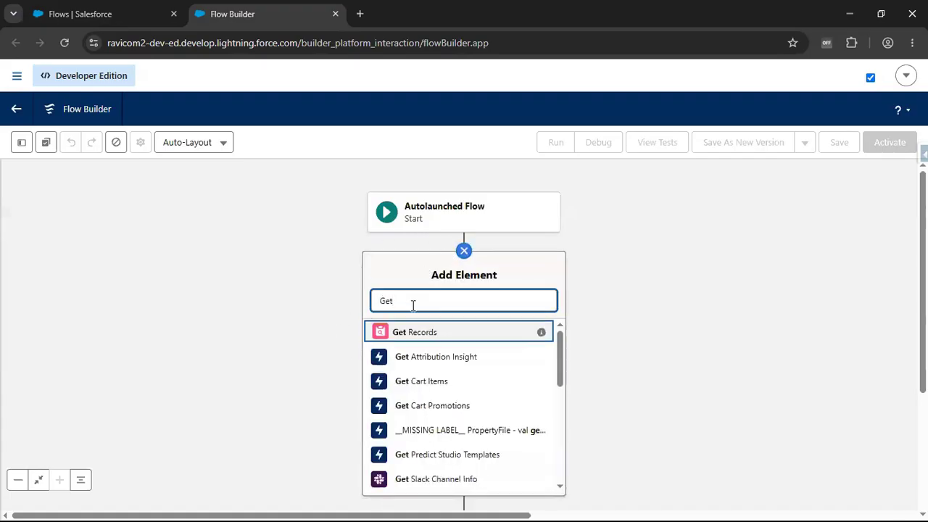
{"action": "left_click", "coordinate": [419, 333]}
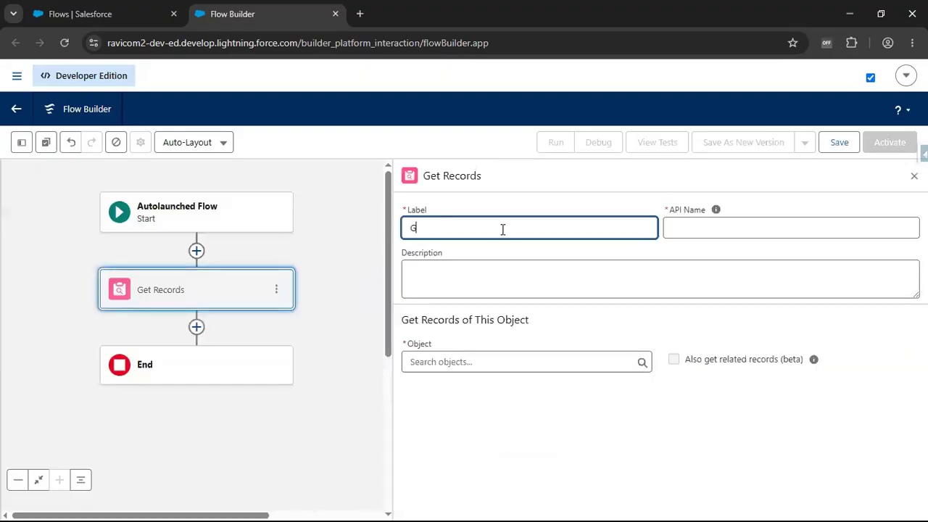
- Label the Get Records element "Get Account and Related Opportunities" and set its object to Account
{"action": "type", "text": "Get Accoun"}
{"action": "type", "text": "t and Att"}
{"action": "type", "text": " Opportunities"}
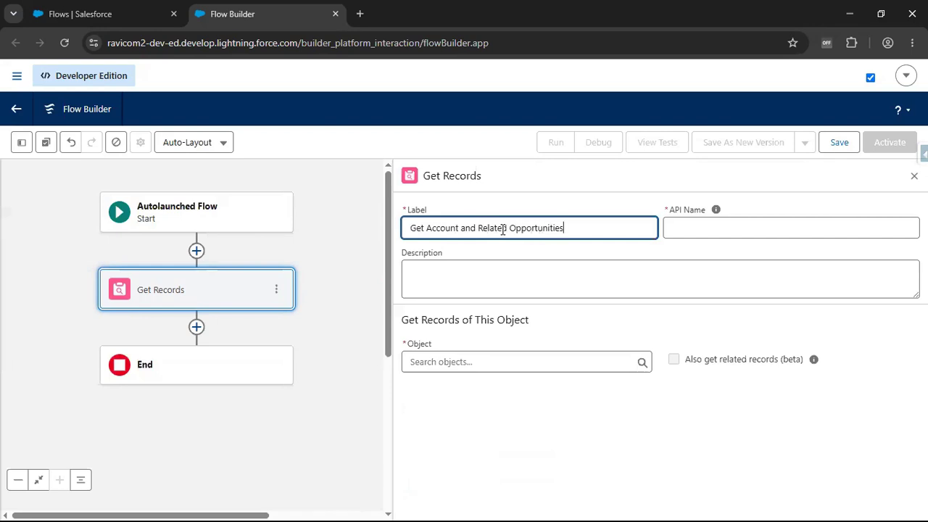
{"action": "left_click", "coordinate": [526, 290]}
{"action": "left_click", "coordinate": [502, 366]}
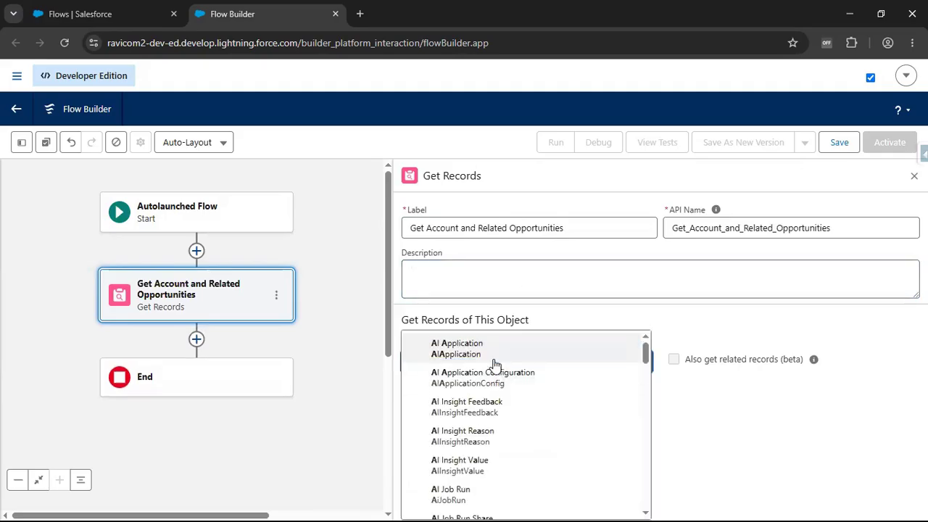
{"action": "scroll", "coordinate": [493, 363], "scroll_direction": "down", "scroll_amount": 3}
{"action": "left_click", "coordinate": [472, 379]}
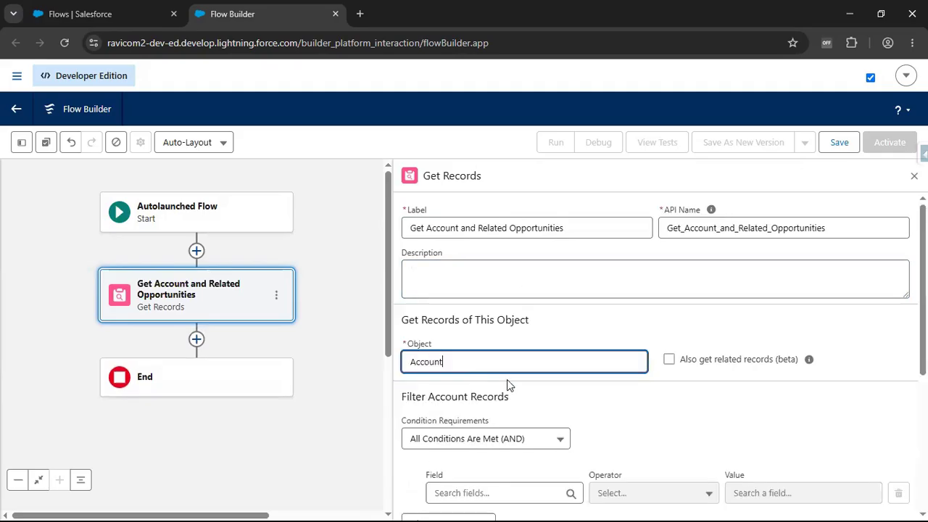
- Set the field of the Account filter condition to Account ID
{"action": "scroll", "coordinate": [641, 403], "scroll_direction": "down", "scroll_amount": 2}
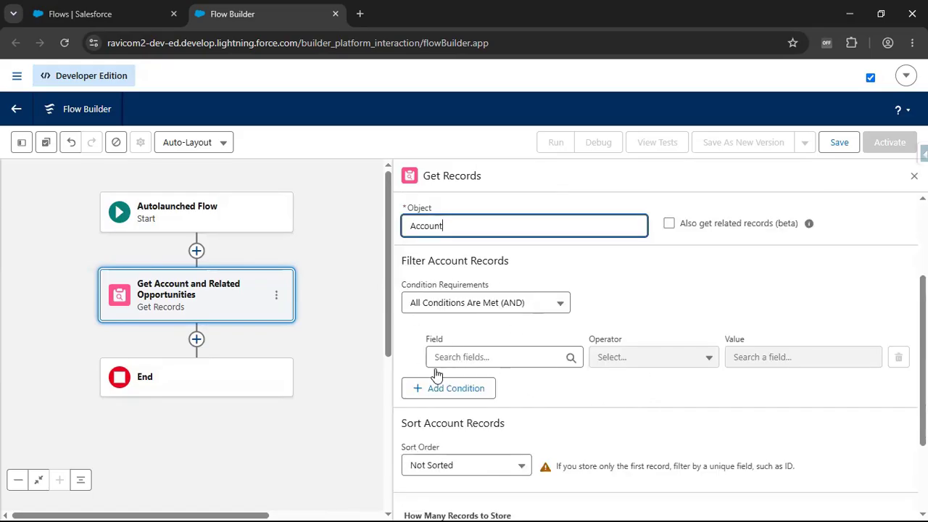
{"action": "left_click", "coordinate": [472, 355]}
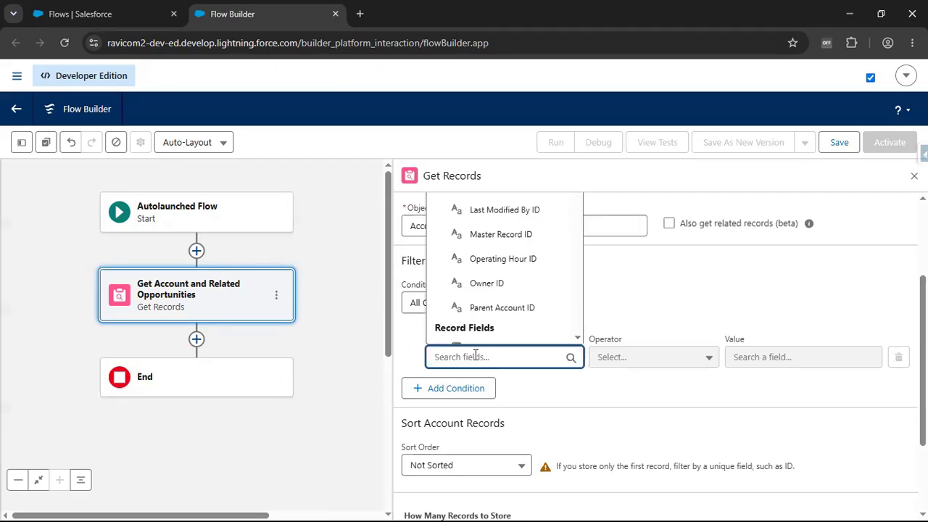
{"action": "type", "text": "Accou"}
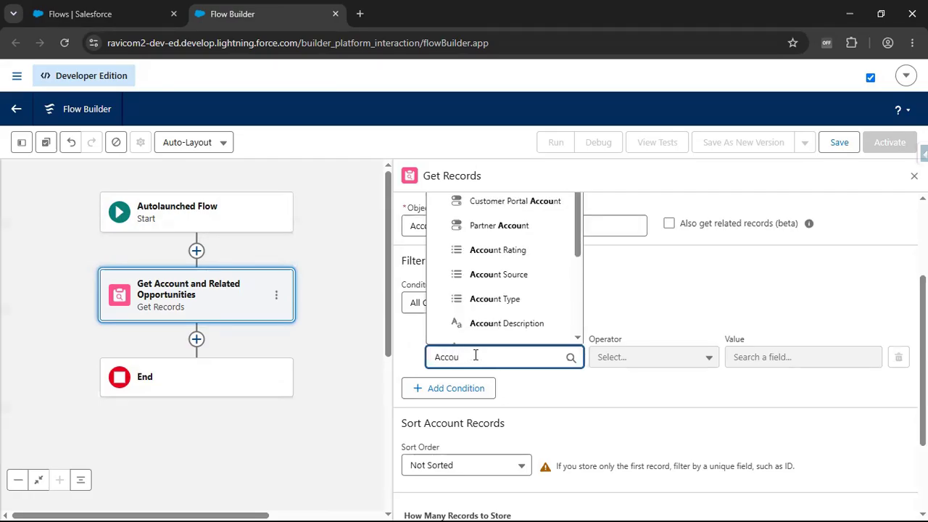
{"action": "type", "text": "ntId"}
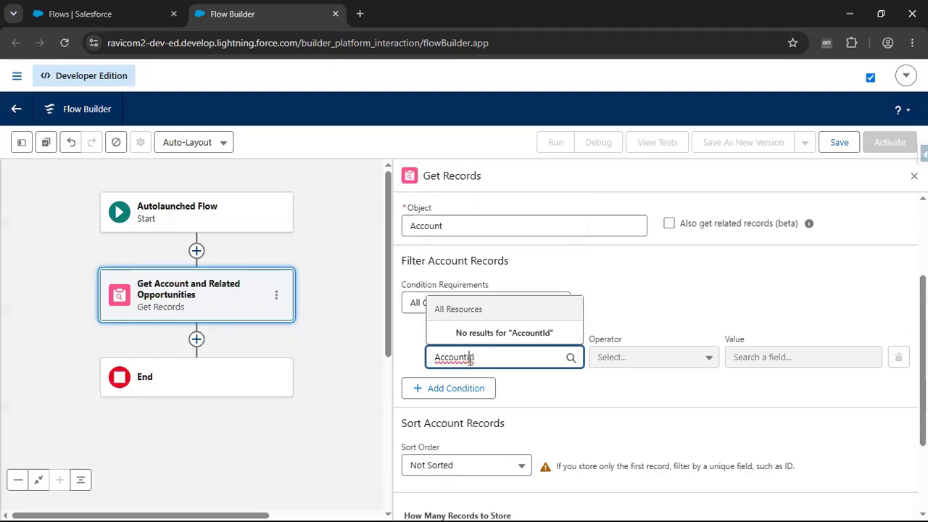
{"action": "left_click", "coordinate": [468, 357]}
{"action": "left_click", "coordinate": [488, 331]}
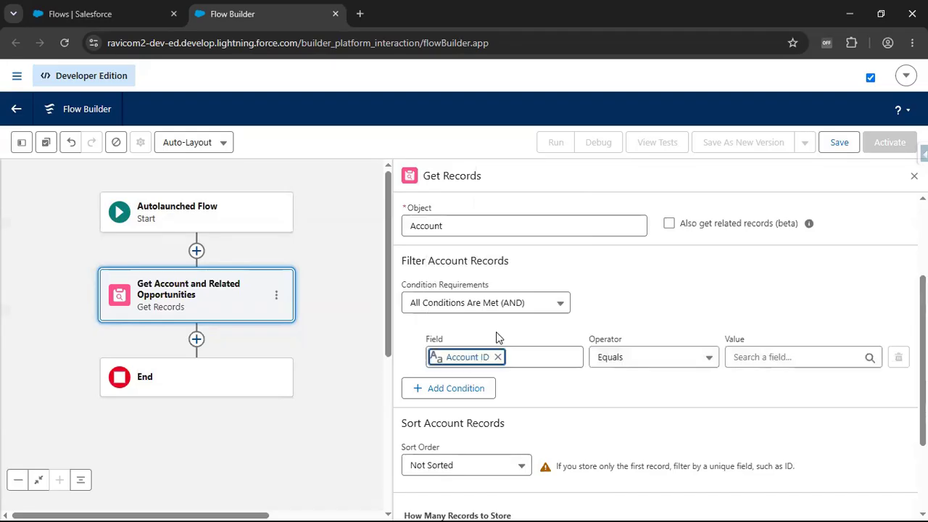
- Create a Text variable named var_SelectedAccountId, available for input, as the value of the Account ID filter condition
{"action": "left_click", "coordinate": [844, 357]}
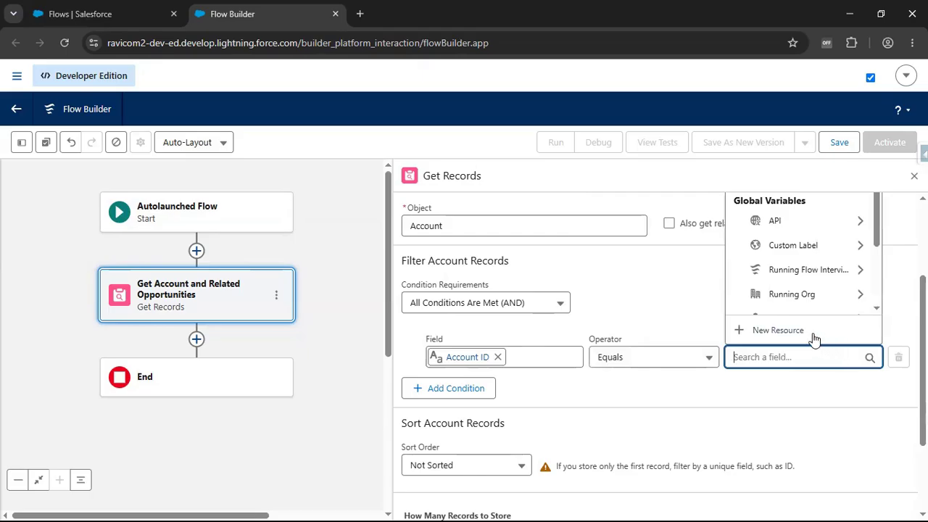
{"action": "left_click", "coordinate": [773, 335]}
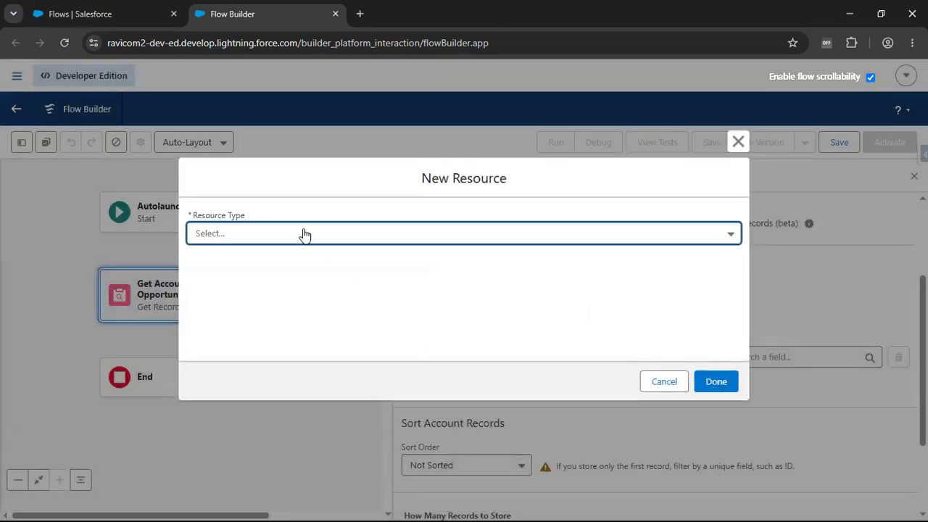
{"action": "left_click", "coordinate": [304, 234]}
{"action": "left_click", "coordinate": [268, 264]}
{"action": "left_click", "coordinate": [268, 263]}
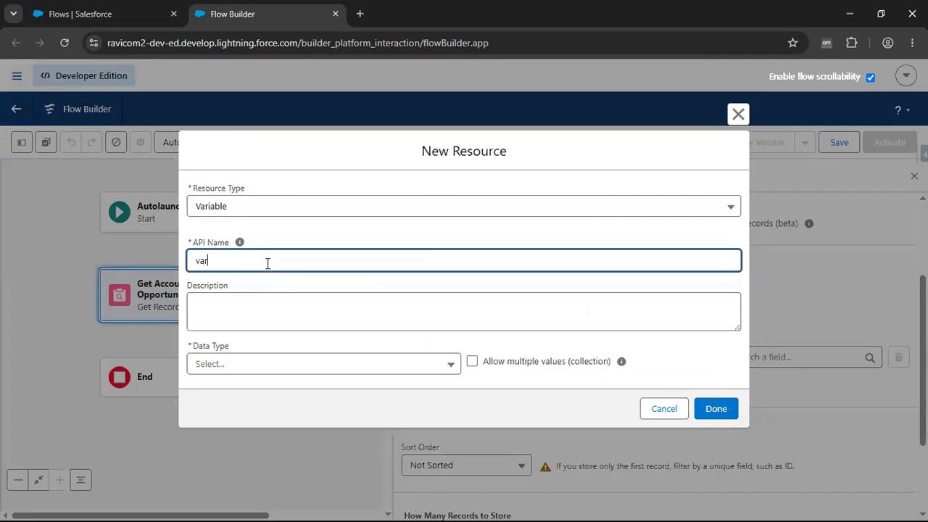
{"action": "type", "text": "var_SelectedAccountId"}
{"action": "left_click", "coordinate": [239, 364]}
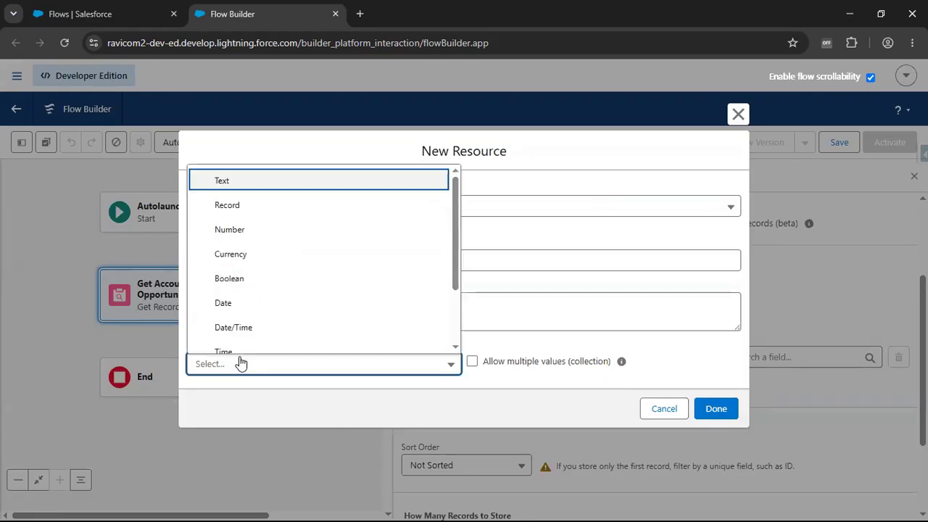
{"action": "left_click", "coordinate": [255, 186]}
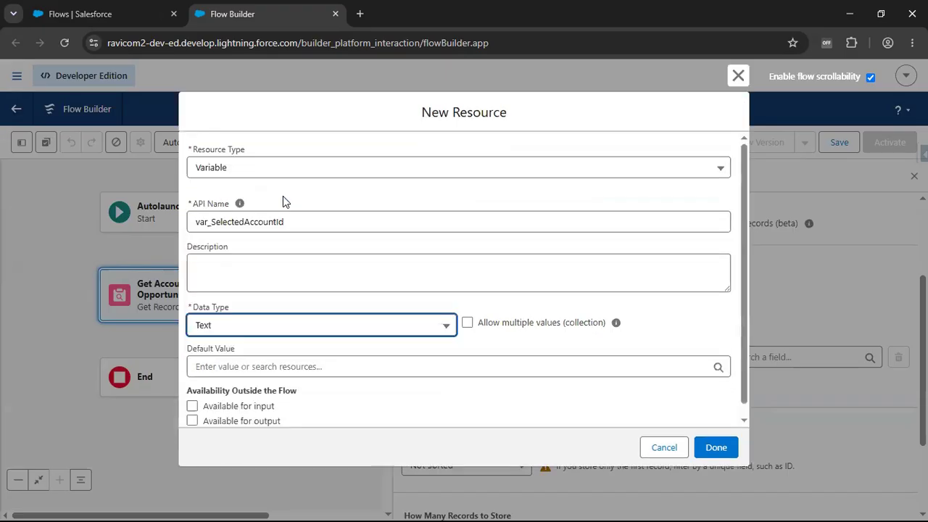
{"action": "scroll", "coordinate": [281, 203], "scroll_direction": "down", "scroll_amount": 1}
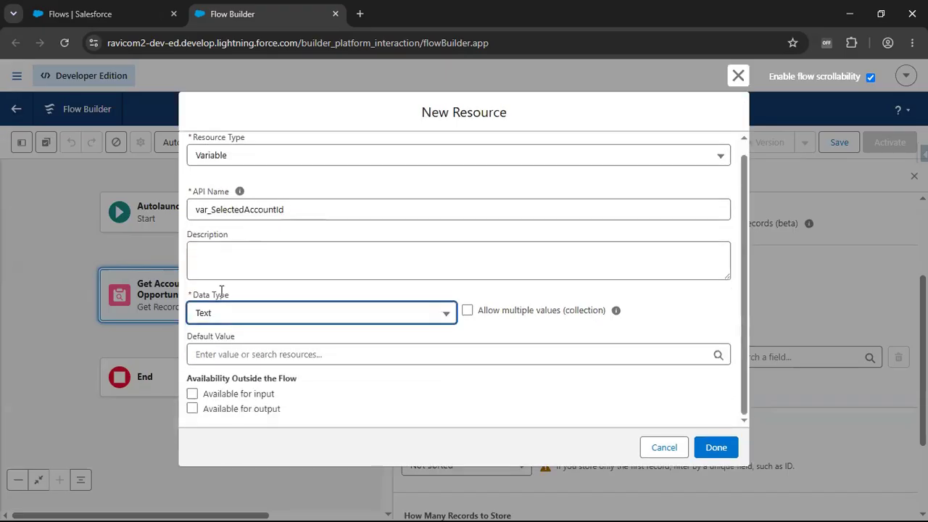
{"action": "left_click", "coordinate": [195, 395]}
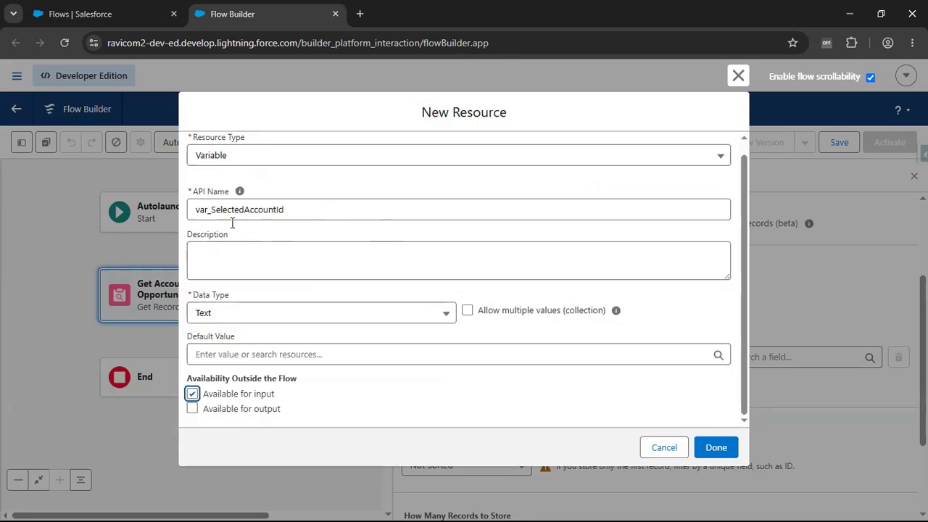
{"action": "left_click", "coordinate": [717, 447]}
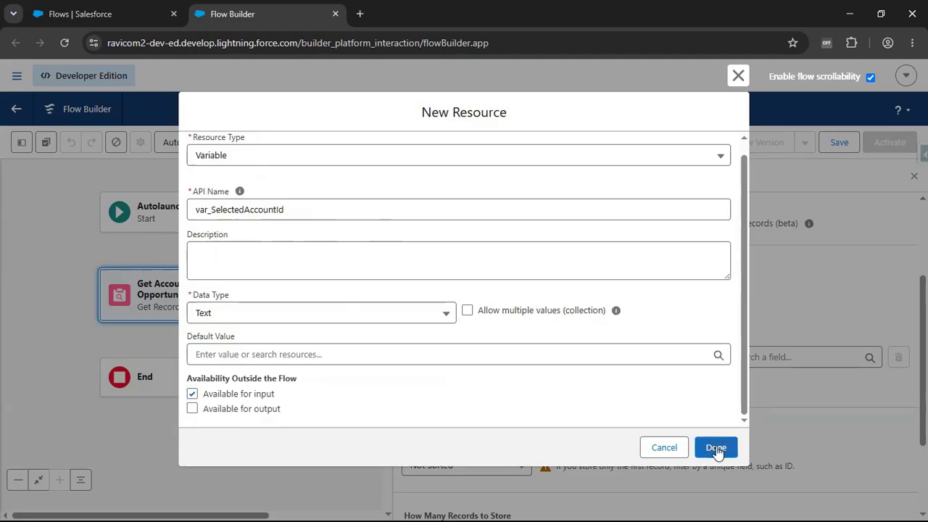
- Enable getting related records (beta) for the Account object and open the selection of related objects and fields
{"action": "scroll", "coordinate": [662, 391], "scroll_direction": "down", "scroll_amount": 3}
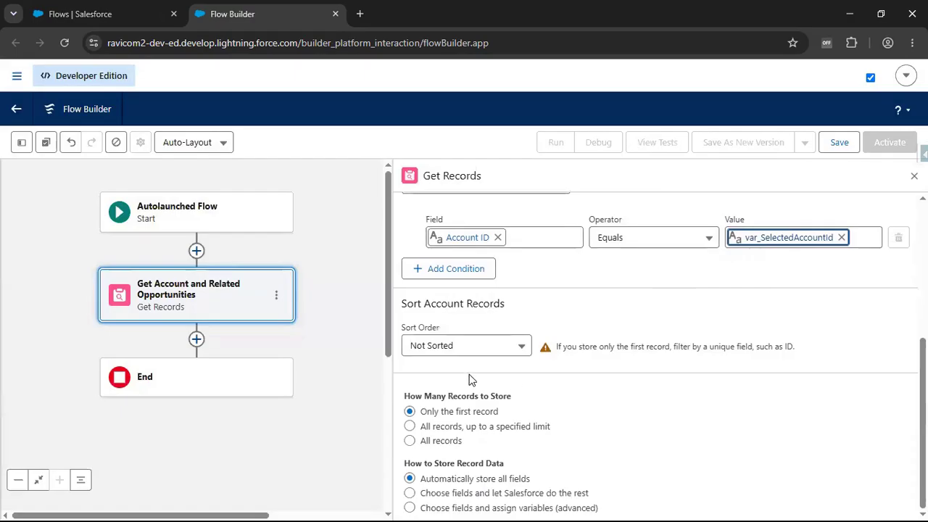
{"action": "scroll", "coordinate": [519, 396], "scroll_direction": "up", "scroll_amount": 3}
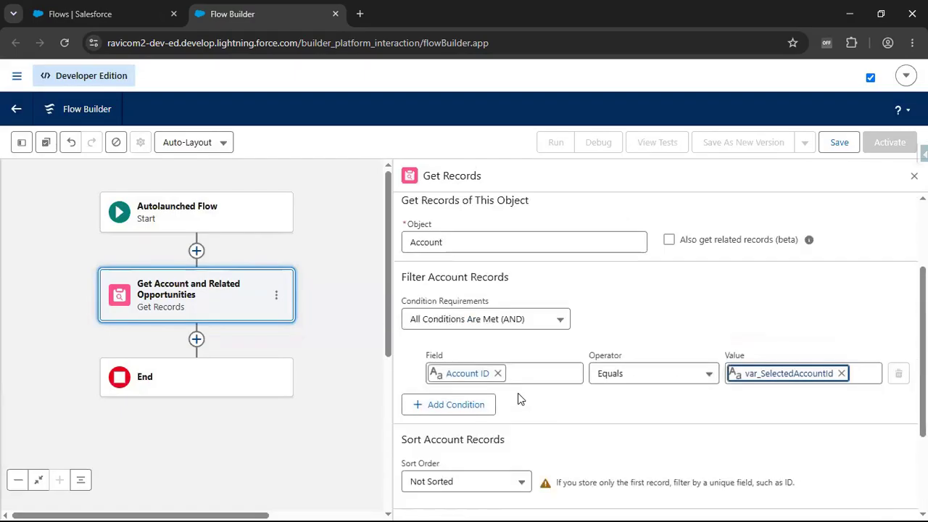
{"action": "scroll", "coordinate": [517, 393], "scroll_direction": "down", "scroll_amount": 4}
{"action": "scroll", "coordinate": [518, 392], "scroll_direction": "up", "scroll_amount": 2}
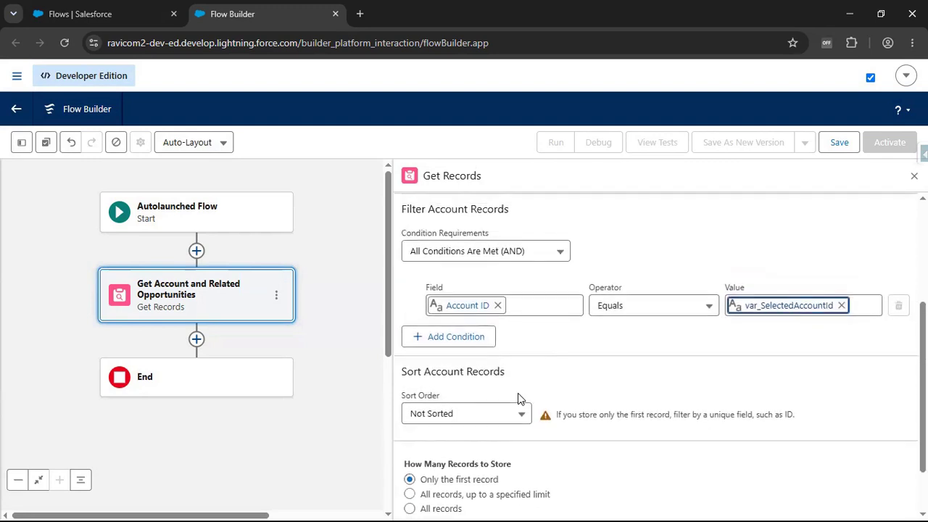
{"action": "scroll", "coordinate": [517, 398], "scroll_direction": "up", "scroll_amount": 1}
{"action": "scroll", "coordinate": [517, 398], "scroll_direction": "up", "scroll_amount": 1}
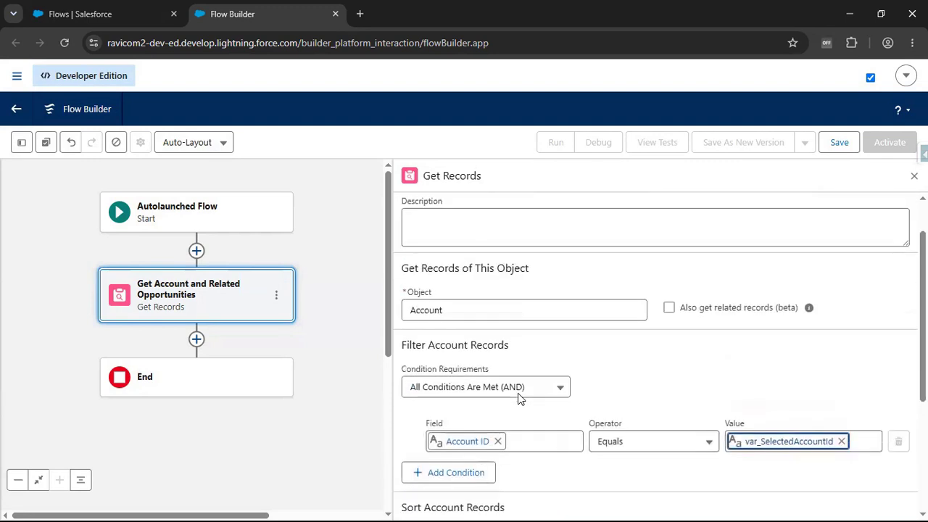
{"action": "scroll", "coordinate": [627, 397], "scroll_direction": "up", "scroll_amount": 1}
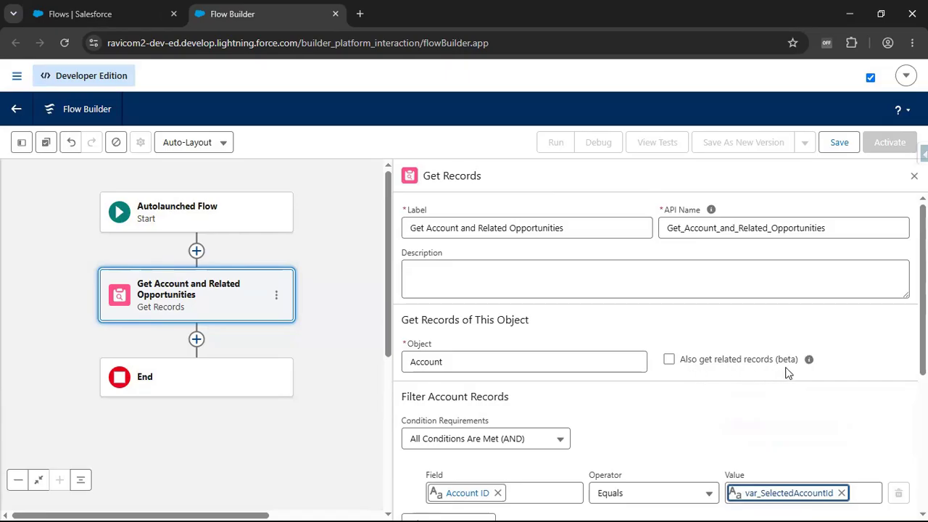
{"action": "left_click", "coordinate": [668, 360]}
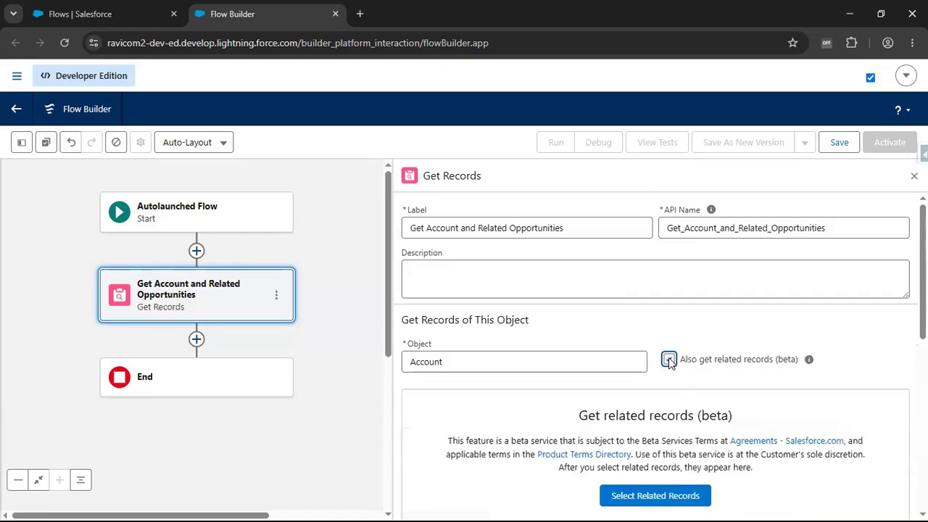
{"action": "scroll", "coordinate": [670, 362], "scroll_direction": "down", "scroll_amount": 2}
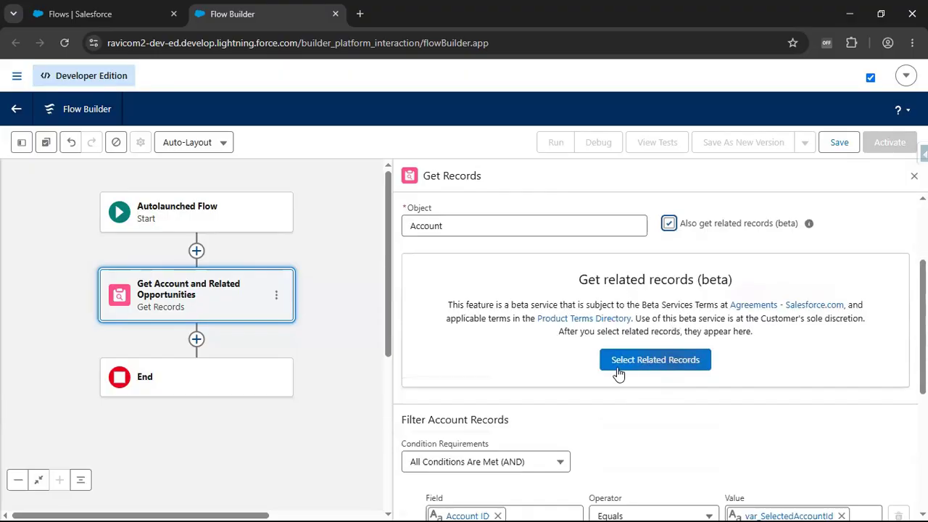
{"action": "left_click", "coordinate": [663, 364]}
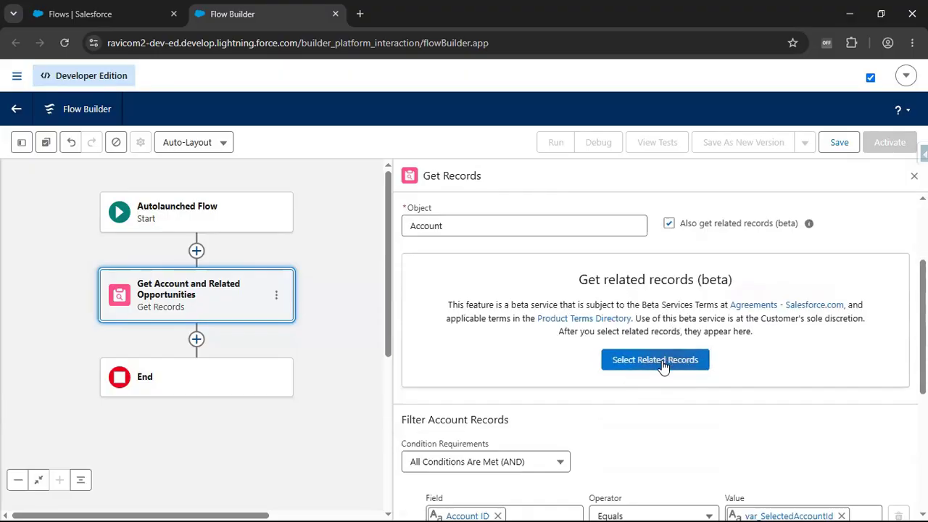
{"action": "left_click", "coordinate": [657, 368]}
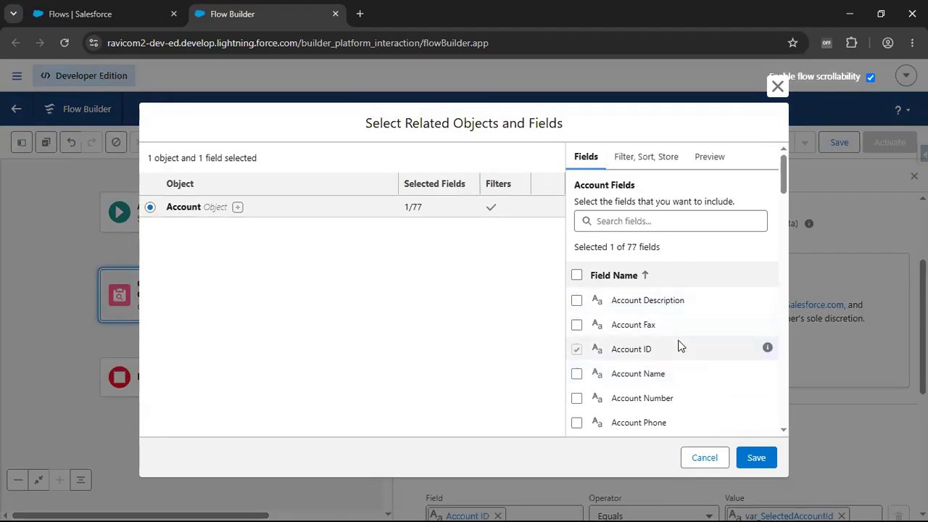
- Include the Account Name and Account Rating fields in the selected Account fields
{"action": "left_click", "coordinate": [576, 374]}
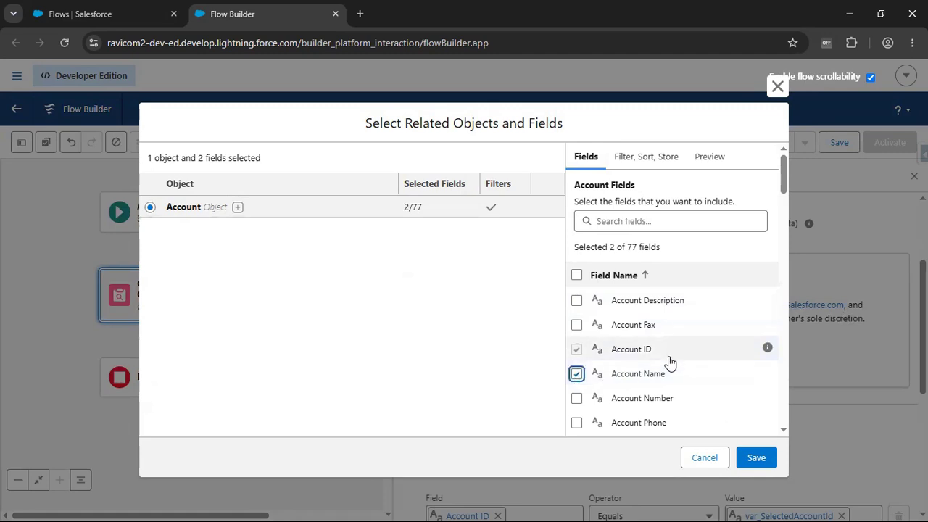
{"action": "scroll", "coordinate": [669, 361], "scroll_direction": "down", "scroll_amount": 2}
{"action": "left_click", "coordinate": [636, 223]}
{"action": "type", "text": "Rat"}
{"action": "left_click", "coordinate": [576, 300]}
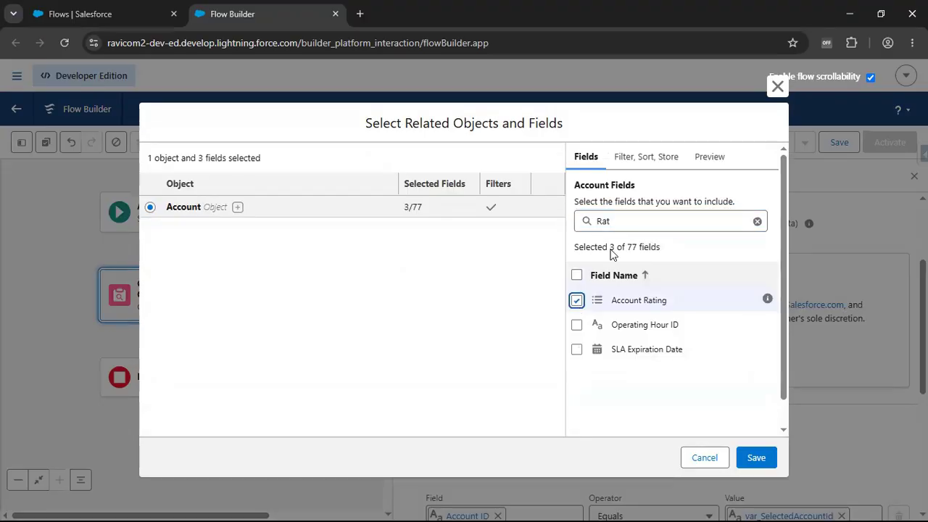
- Search the Account fields for "Amount" and "REve", and include the Annual Revenue field
{"action": "double_click", "coordinate": [630, 222]}
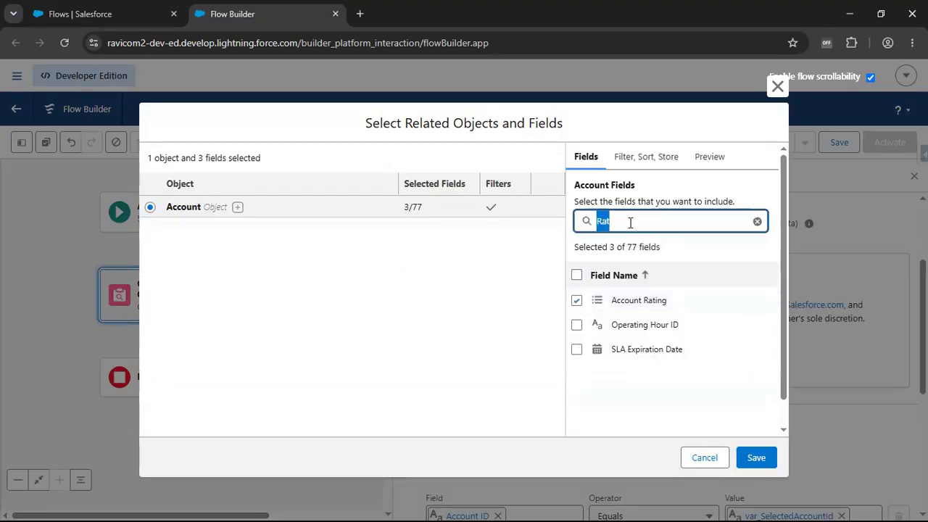
{"action": "type", "text": "Amount"}
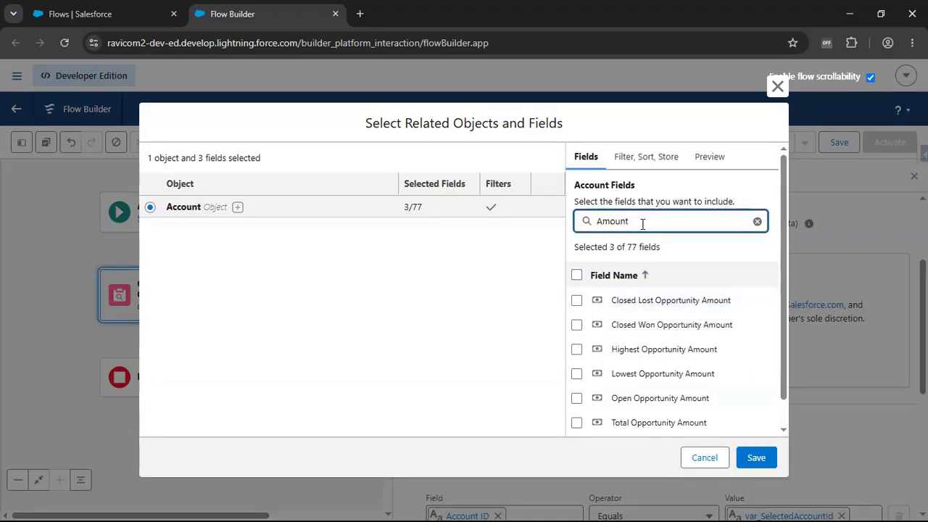
{"action": "double_click", "coordinate": [642, 224]}
{"action": "type", "text": "REve"}
{"action": "left_click", "coordinate": [576, 302]}
{"action": "double_click", "coordinate": [635, 223]}
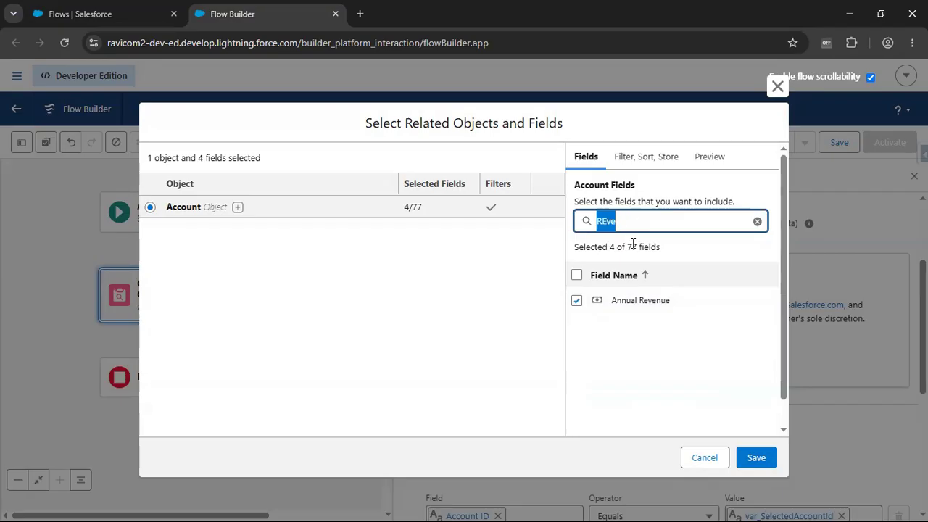
- Clear the Account field search and include the Account Number and Account Phone fields
{"action": "key", "text": "BackSpace"}
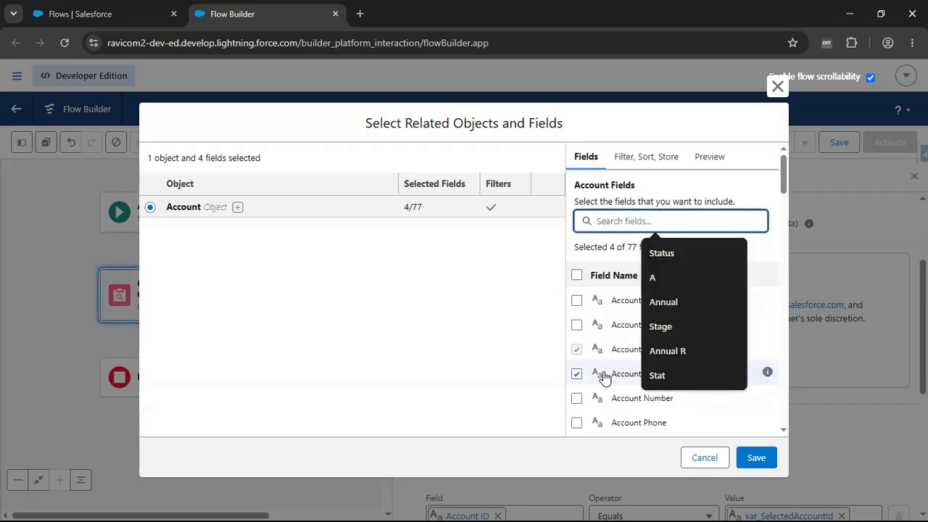
{"action": "scroll", "coordinate": [604, 377], "scroll_direction": "down", "scroll_amount": 1}
{"action": "left_click", "coordinate": [577, 330]}
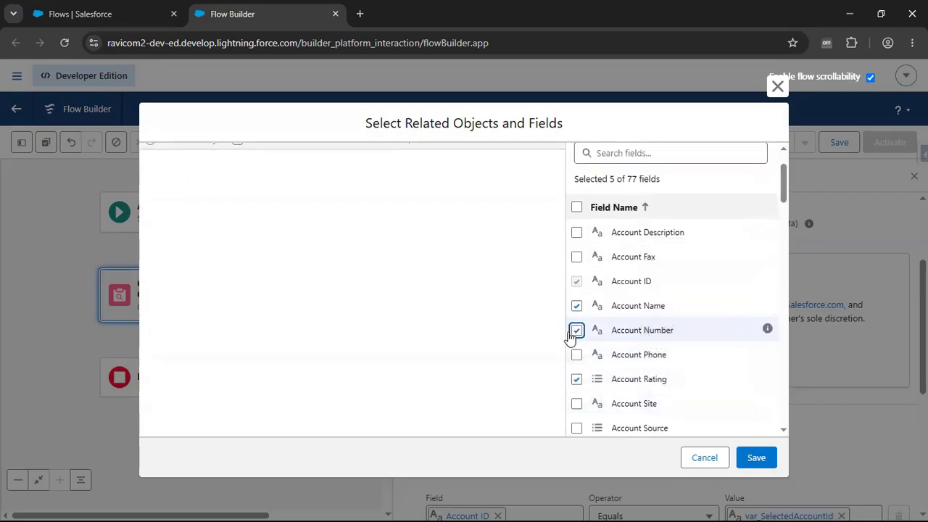
{"action": "left_click", "coordinate": [576, 354]}
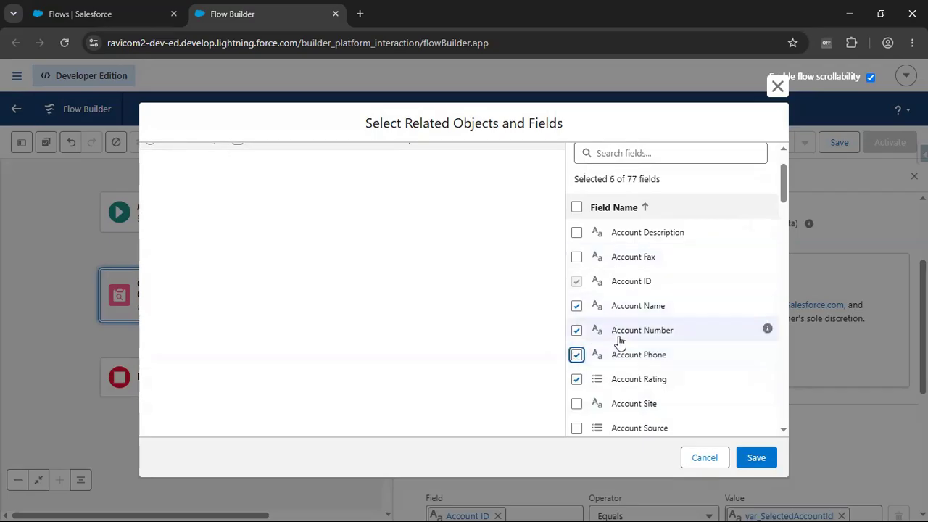
{"action": "scroll", "coordinate": [620, 340], "scroll_direction": "up", "scroll_amount": 1}
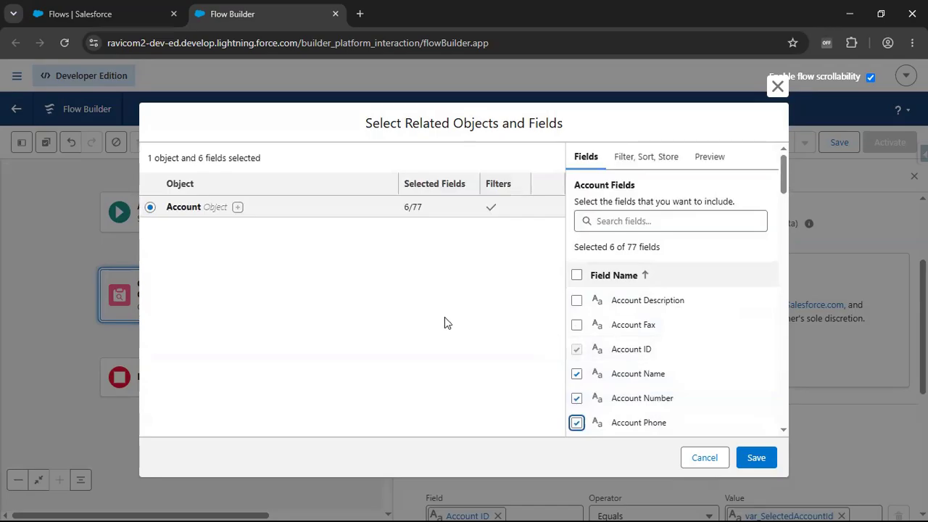
- Add the child object Opportunities as a related object of Account
{"action": "left_click", "coordinate": [238, 208]}
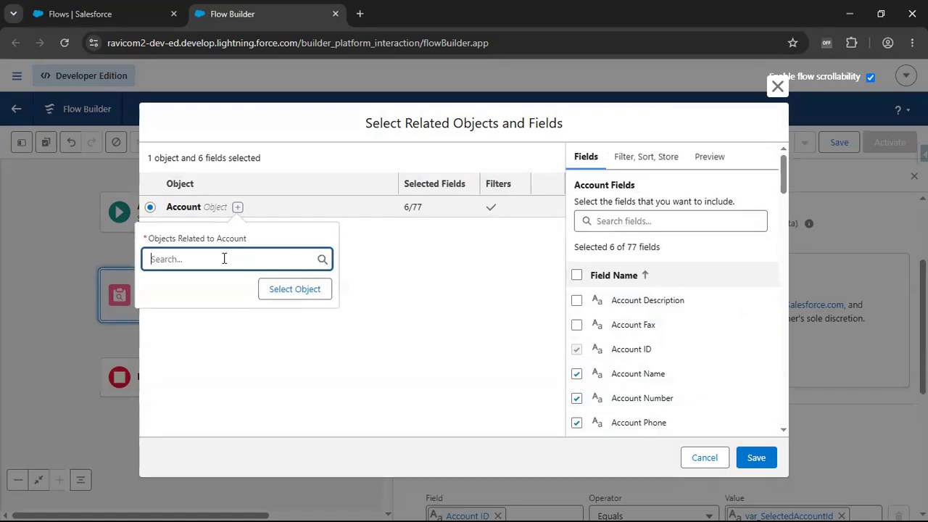
{"action": "left_click", "coordinate": [224, 259]}
{"action": "type", "text": "Oppor"}
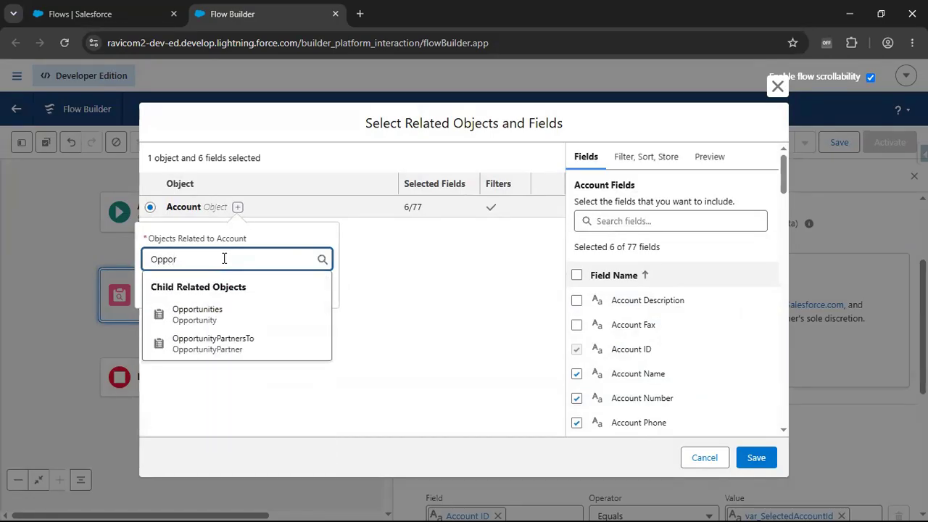
{"action": "left_click", "coordinate": [210, 319]}
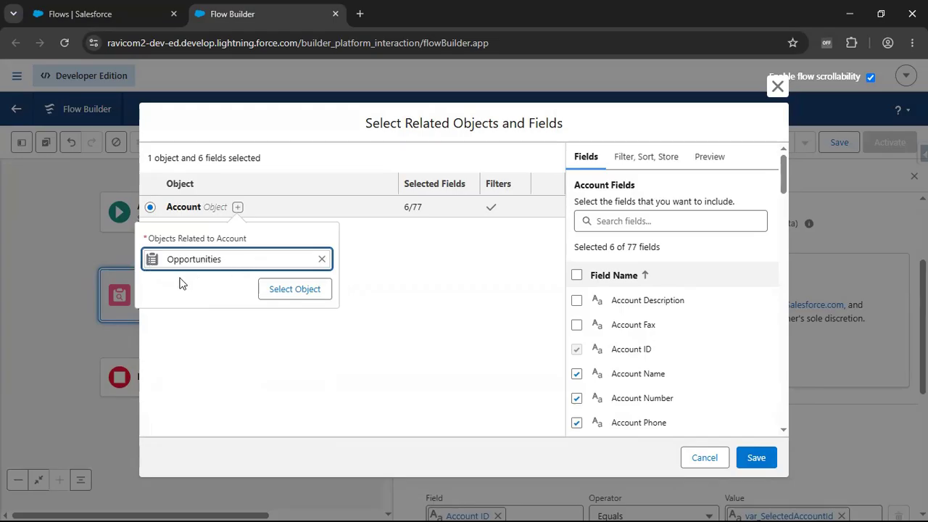
{"action": "left_click", "coordinate": [301, 290]}
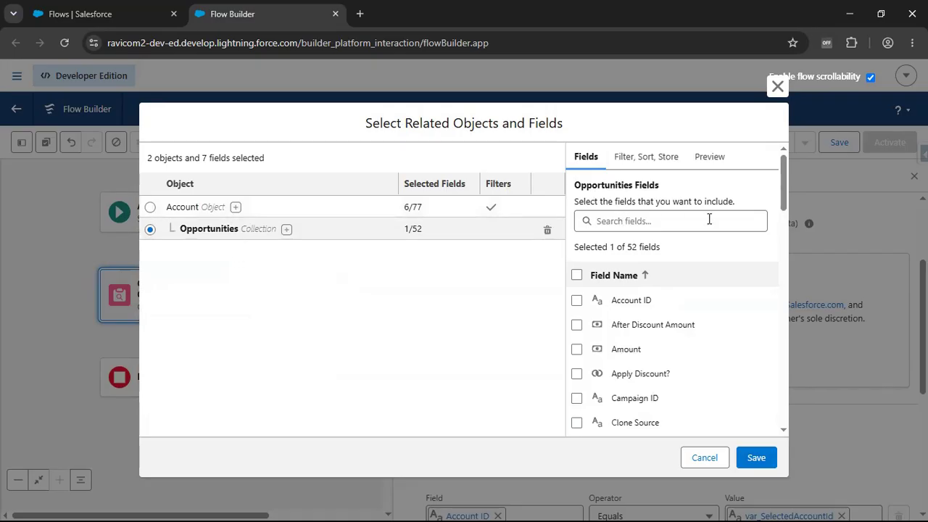
- Search the Opportunities fields for "Name" and "Stage", and include the Opportunity Name and Stage fields
{"action": "left_click", "coordinate": [655, 221]}
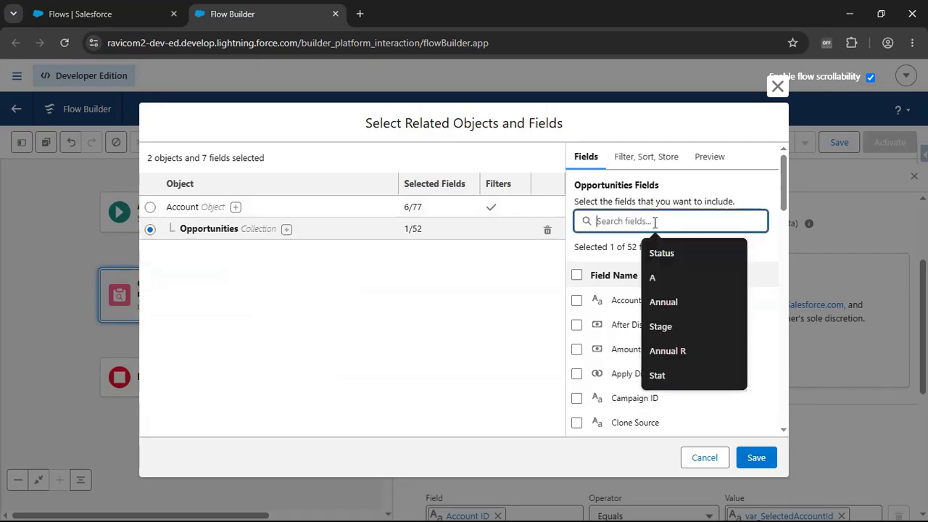
{"action": "type", "text": "Name"}
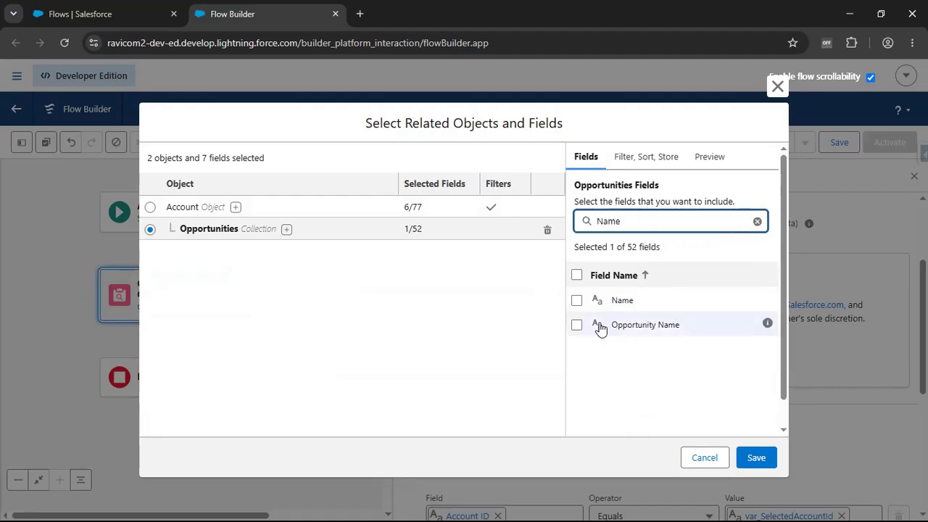
{"action": "left_click", "coordinate": [576, 325]}
{"action": "double_click", "coordinate": [640, 225]}
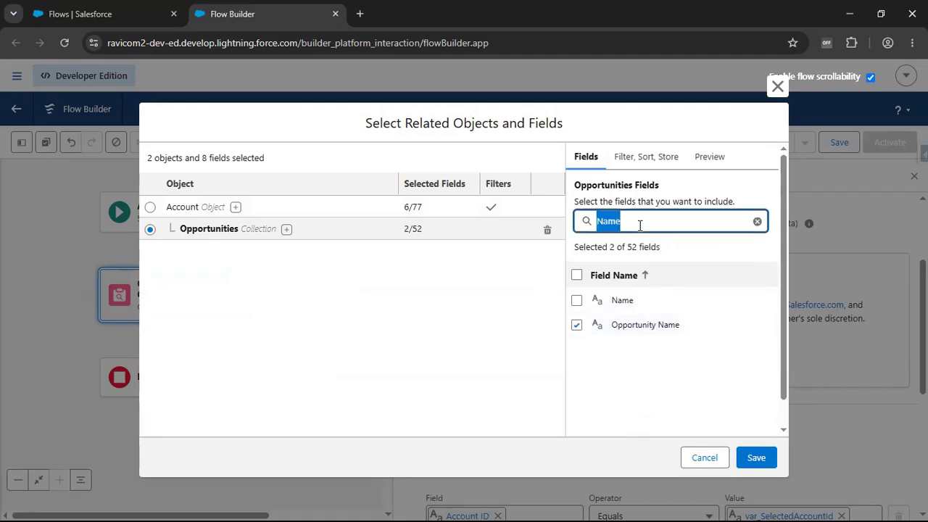
{"action": "type", "text": "Stage"}
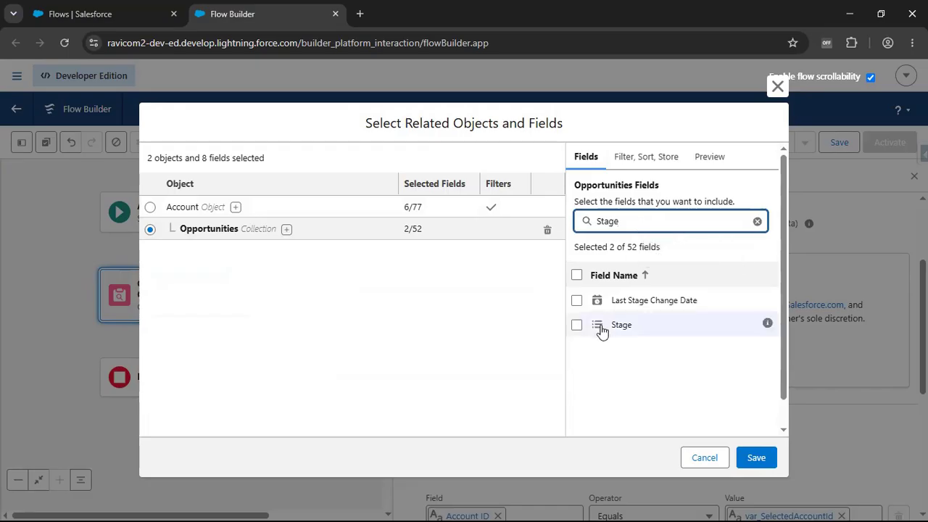
{"action": "left_click", "coordinate": [576, 325]}
- Search the Opportunities fields for "Amount" and "Clos", include the Amount and Close Date fields, and clear the search
{"action": "double_click", "coordinate": [650, 216]}
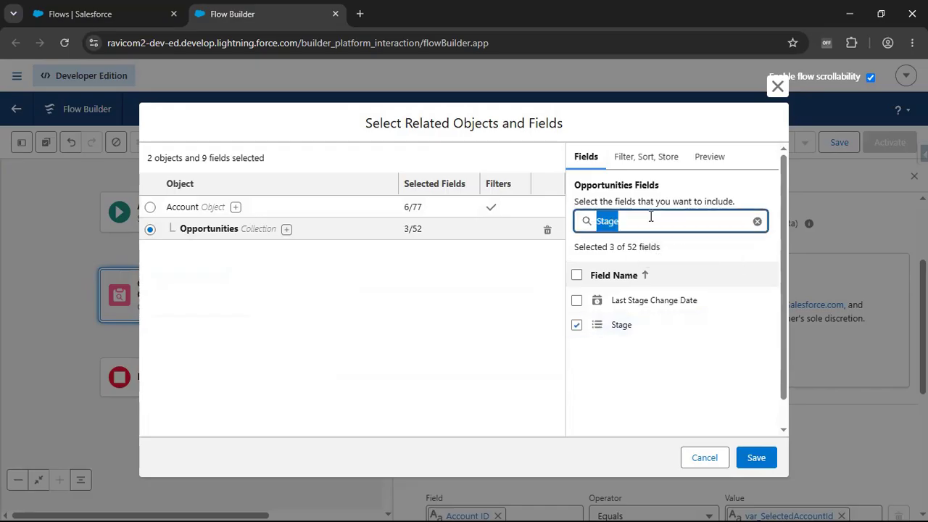
{"action": "type", "text": "Amount"}
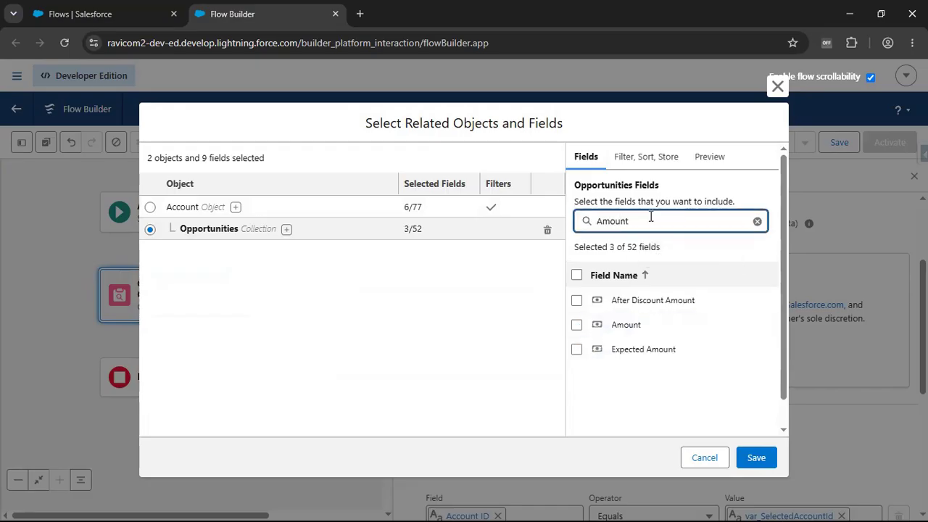
{"action": "left_click", "coordinate": [576, 324]}
{"action": "left_click", "coordinate": [624, 222]}
{"action": "double_click", "coordinate": [623, 222]}
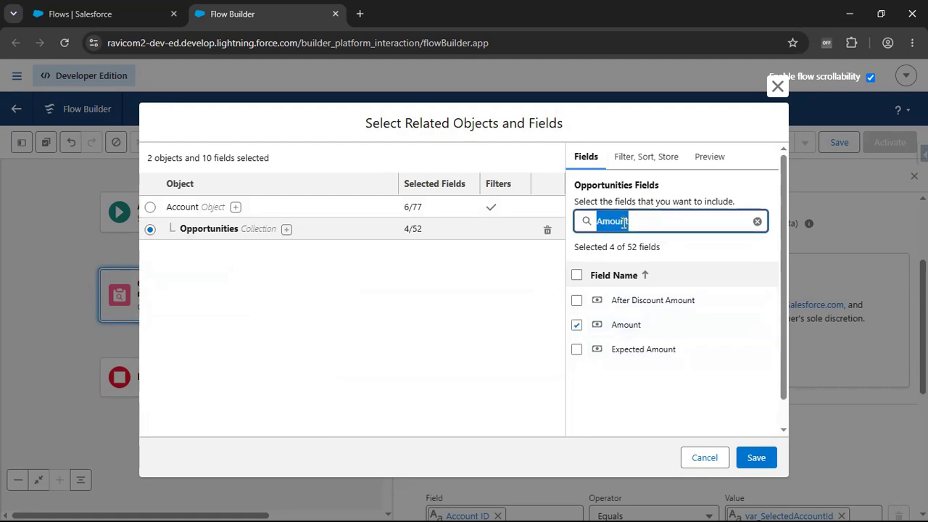
{"action": "type", "text": "Clos"}
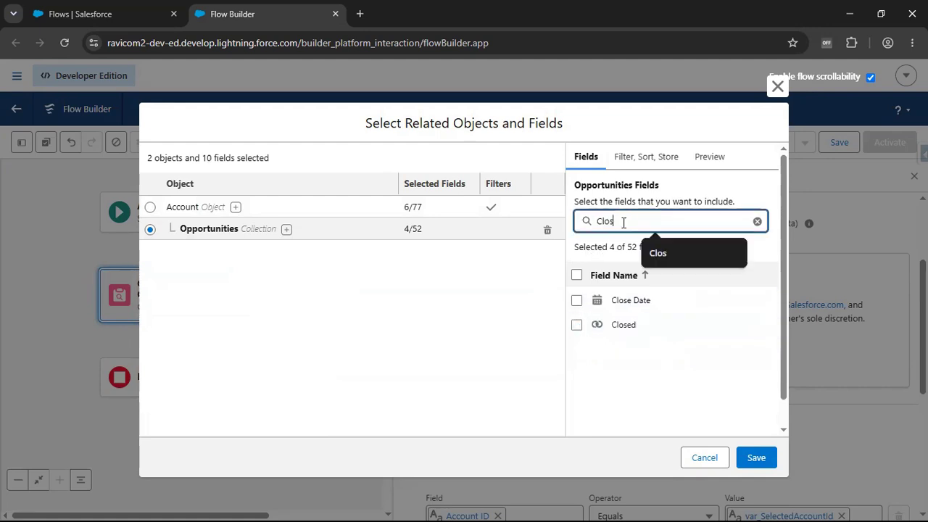
{"action": "left_click", "coordinate": [576, 301]}
{"action": "double_click", "coordinate": [667, 222]}
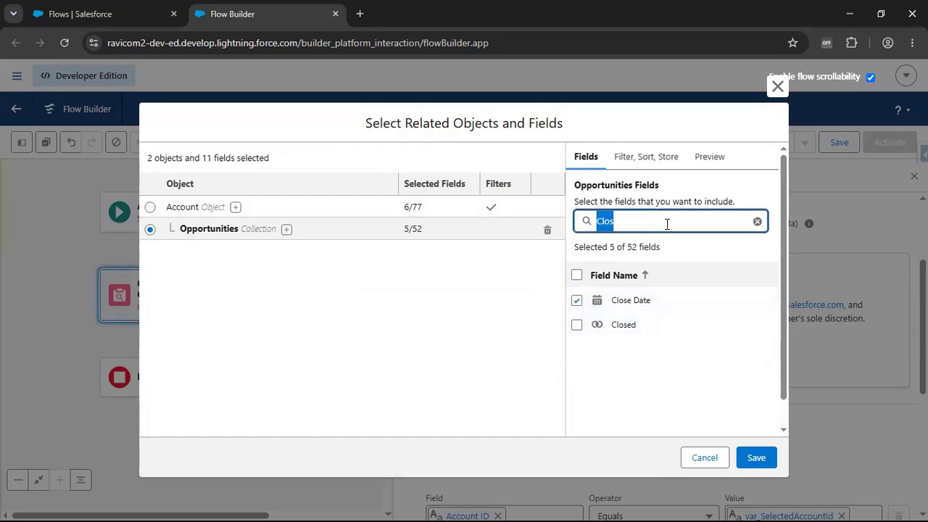
{"action": "key", "text": "BackSpace"}
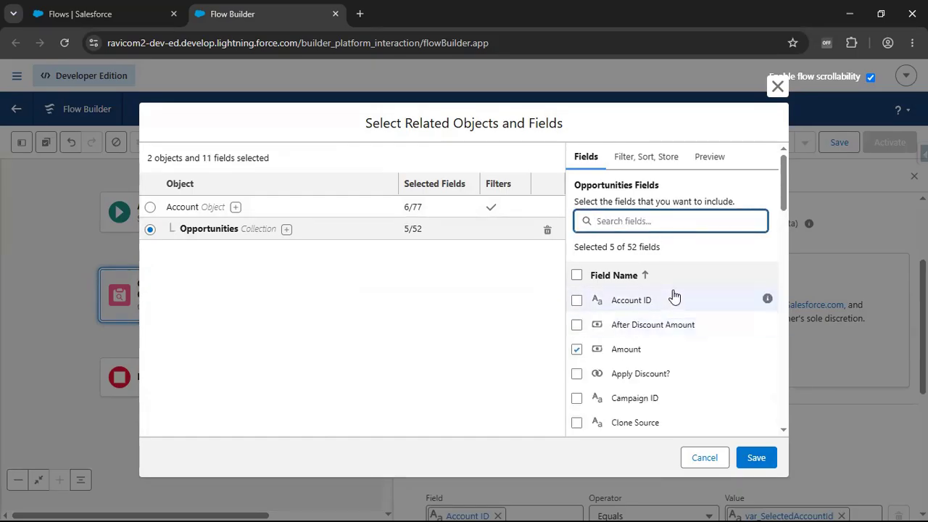
{"action": "scroll", "coordinate": [595, 339], "scroll_direction": "down", "scroll_amount": 2}
{"action": "scroll", "coordinate": [605, 305], "scroll_direction": "up", "scroll_amount": 2}
- Check the filter, sort and store settings of the Opportunities records and save the related objects and fields
{"action": "left_click", "coordinate": [635, 159]}
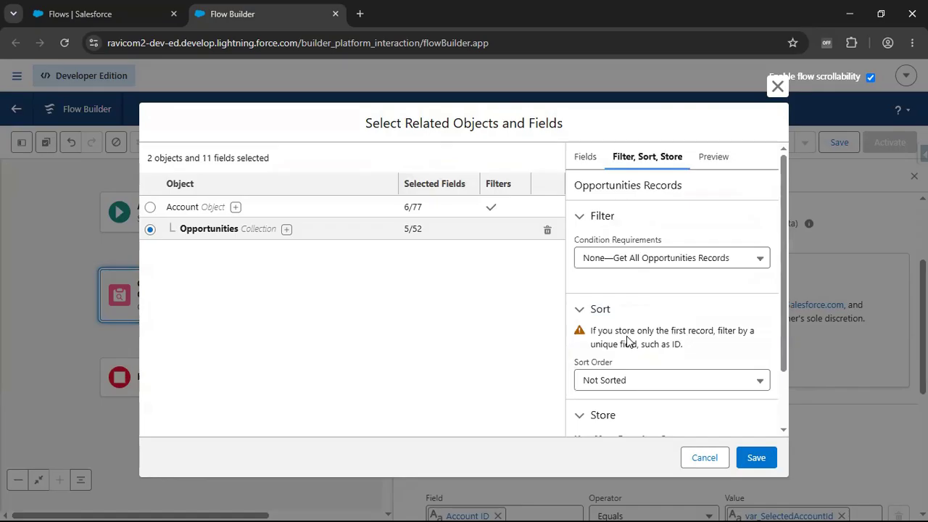
{"action": "scroll", "coordinate": [682, 358], "scroll_direction": "down", "scroll_amount": 2}
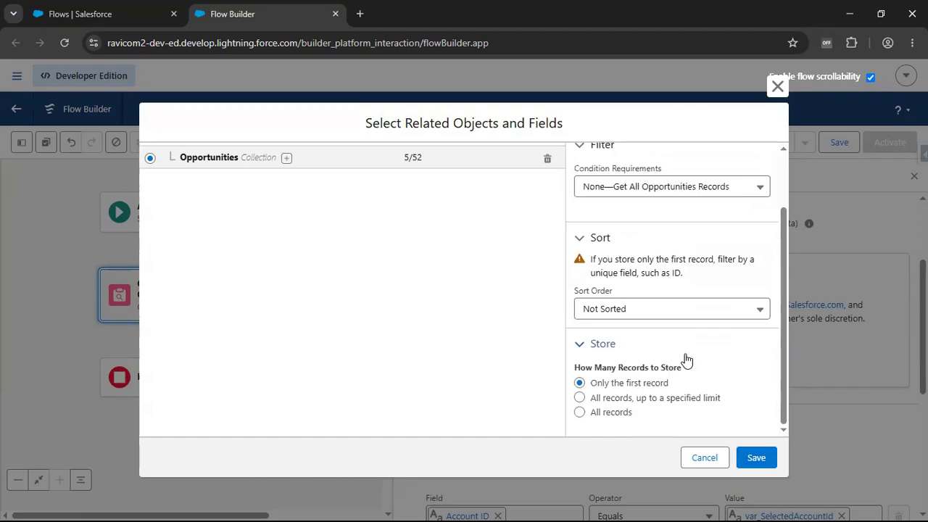
{"action": "scroll", "coordinate": [634, 247], "scroll_direction": "up", "scroll_amount": 2}
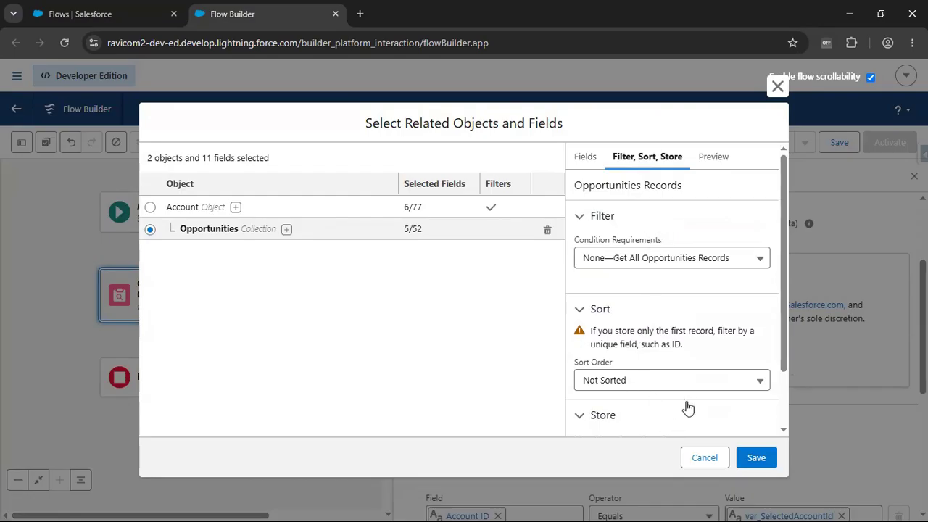
{"action": "left_click", "coordinate": [757, 459]}
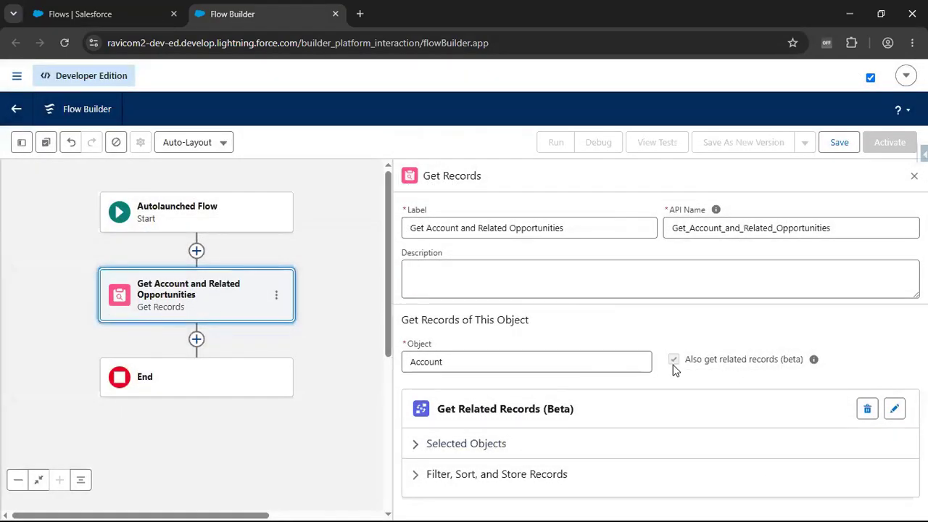
- Edit the related records so that Opportunities stores all records, and save the change
{"action": "left_click", "coordinate": [894, 410]}
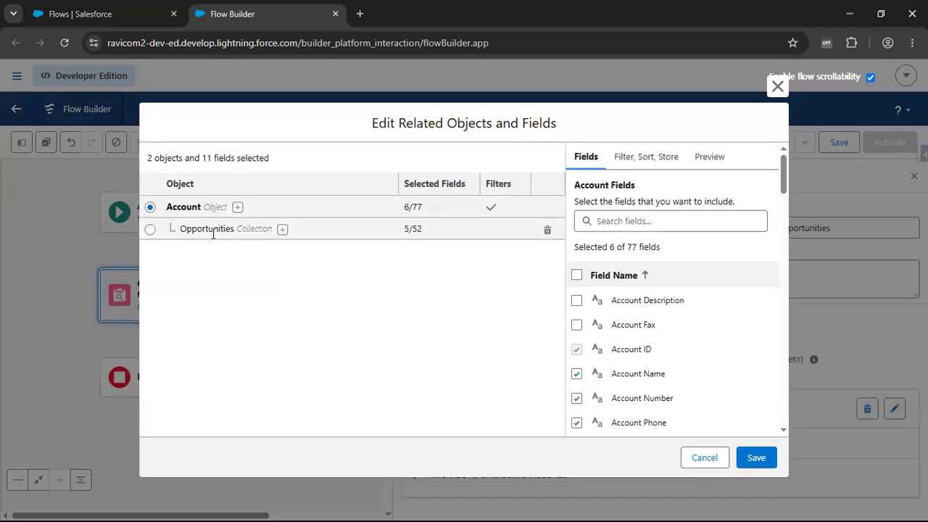
{"action": "left_click", "coordinate": [213, 234]}
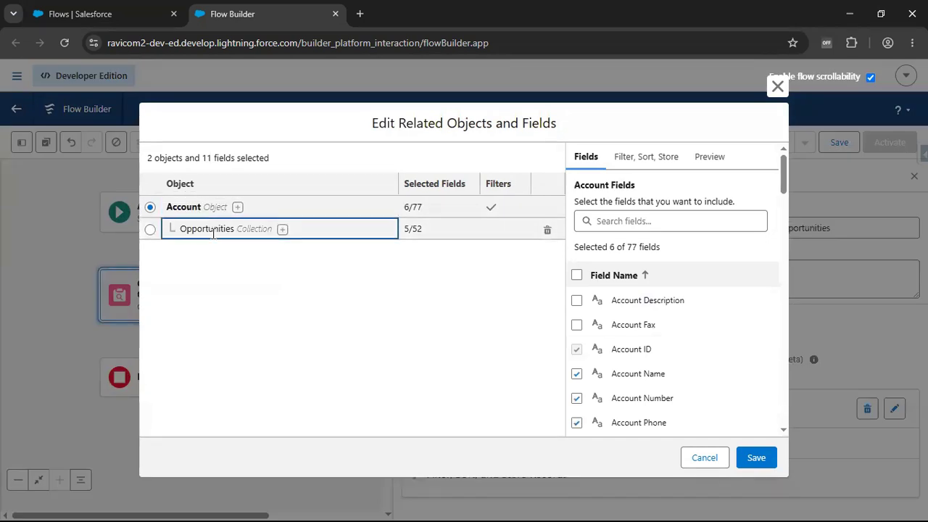
{"action": "left_click", "coordinate": [150, 230]}
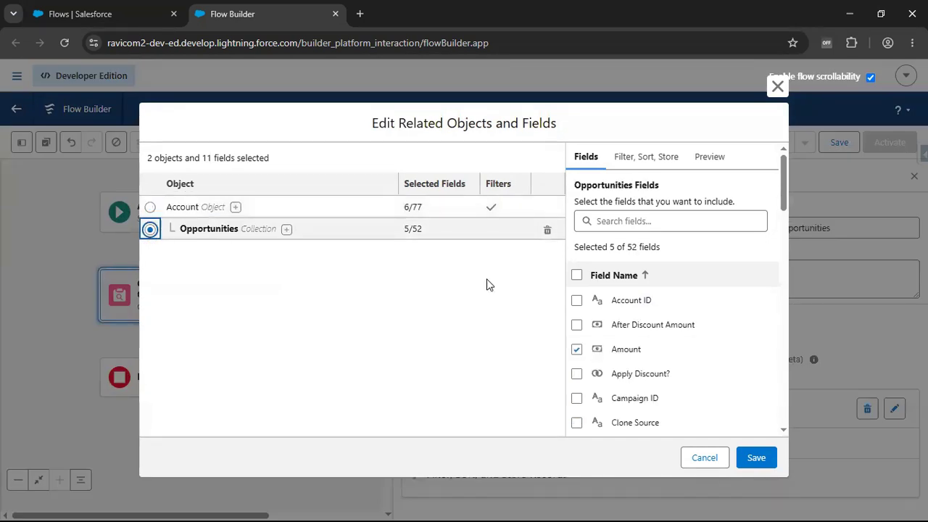
{"action": "scroll", "coordinate": [599, 307], "scroll_direction": "down", "scroll_amount": 8}
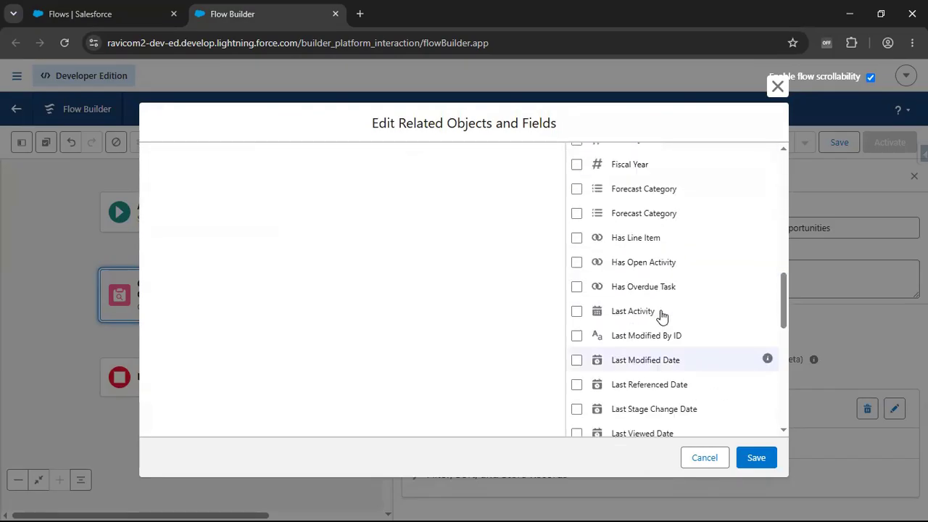
{"action": "scroll", "coordinate": [657, 217], "scroll_direction": "up", "scroll_amount": 8}
{"action": "left_click", "coordinate": [653, 158]}
{"action": "scroll", "coordinate": [638, 305], "scroll_direction": "down", "scroll_amount": 2}
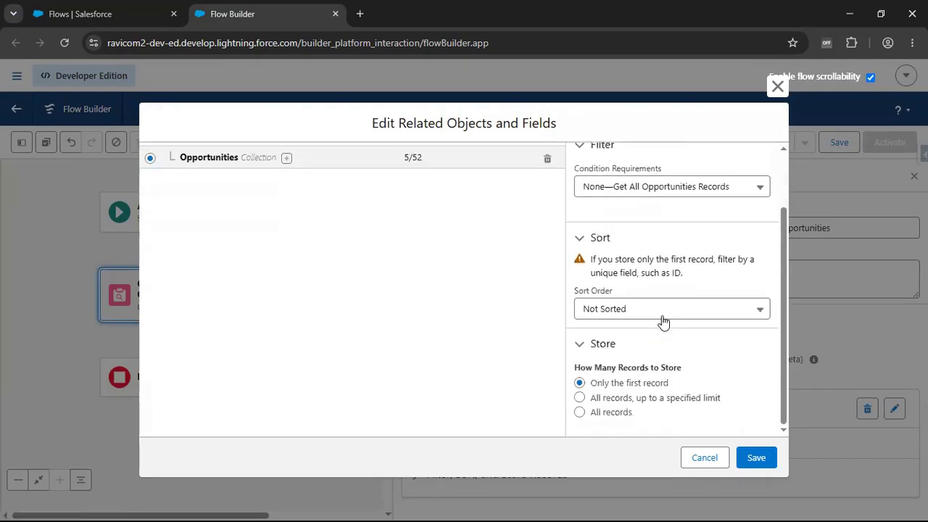
{"action": "left_click", "coordinate": [598, 419]}
{"action": "scroll", "coordinate": [636, 423], "scroll_direction": "up", "scroll_amount": 3}
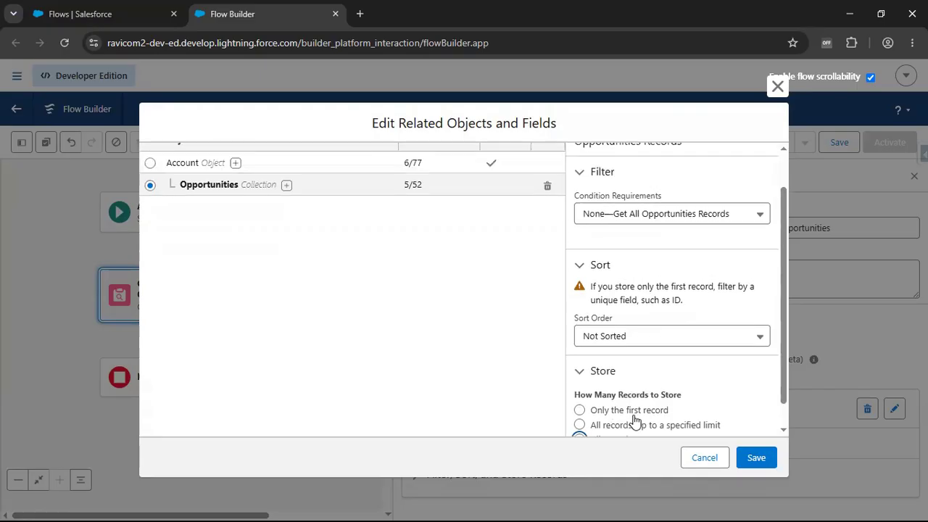
{"action": "scroll", "coordinate": [718, 428], "scroll_direction": "down", "scroll_amount": 3}
{"action": "left_click", "coordinate": [751, 459]}
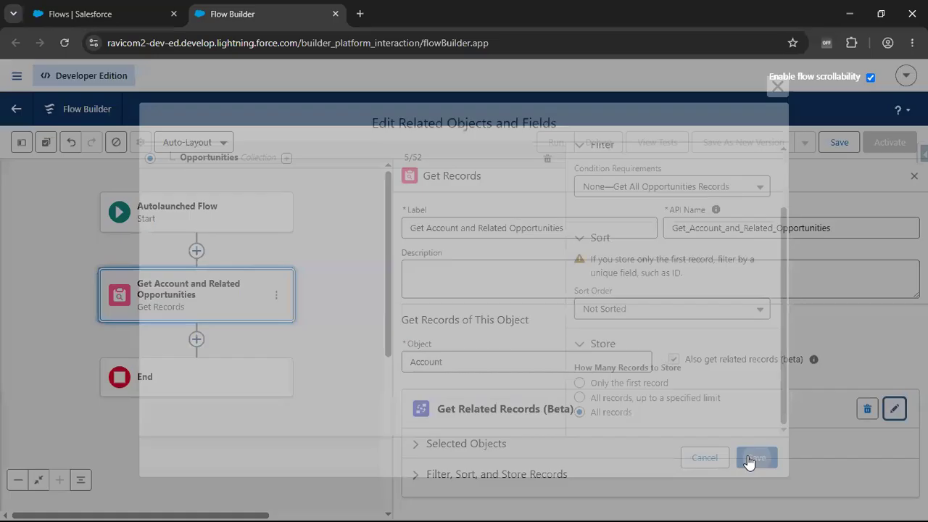
- Review the selected objects and fields and the filter, sort and store summary for Account and Opportunities in the Get Records element
{"action": "left_click", "coordinate": [466, 445]}
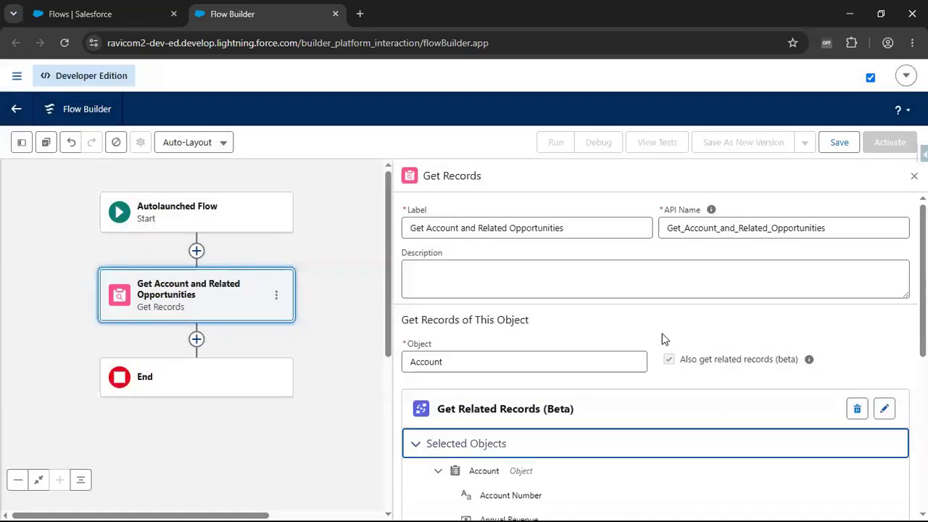
{"action": "scroll", "coordinate": [580, 355], "scroll_direction": "down", "scroll_amount": 2}
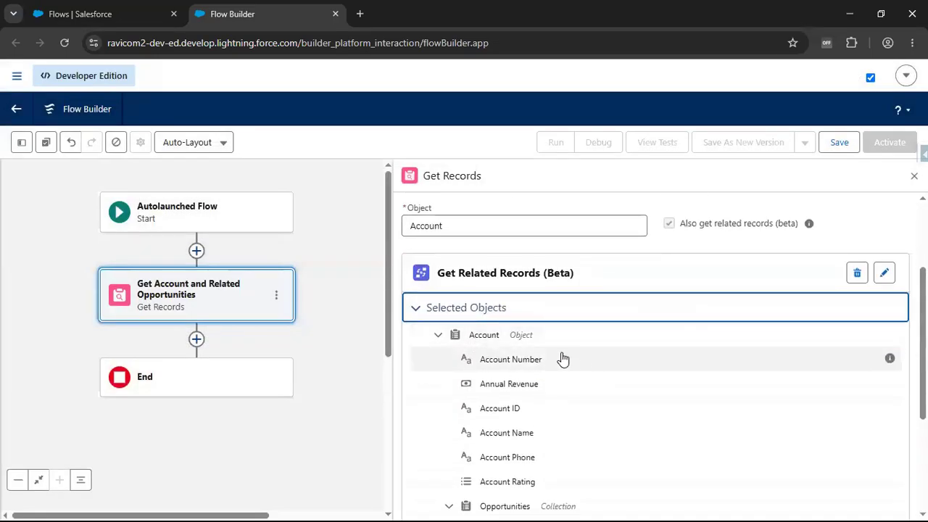
{"action": "scroll", "coordinate": [552, 420], "scroll_direction": "down", "scroll_amount": 2}
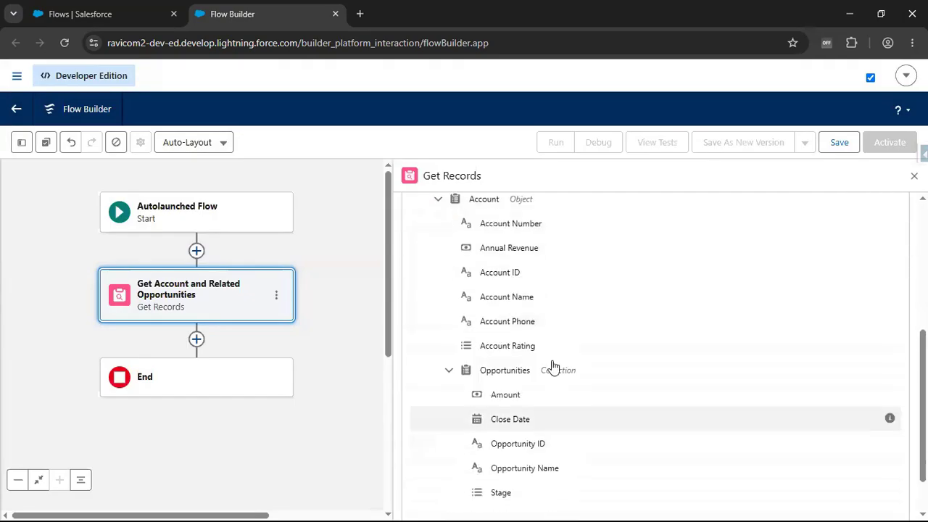
{"action": "scroll", "coordinate": [558, 293], "scroll_direction": "down", "scroll_amount": 1}
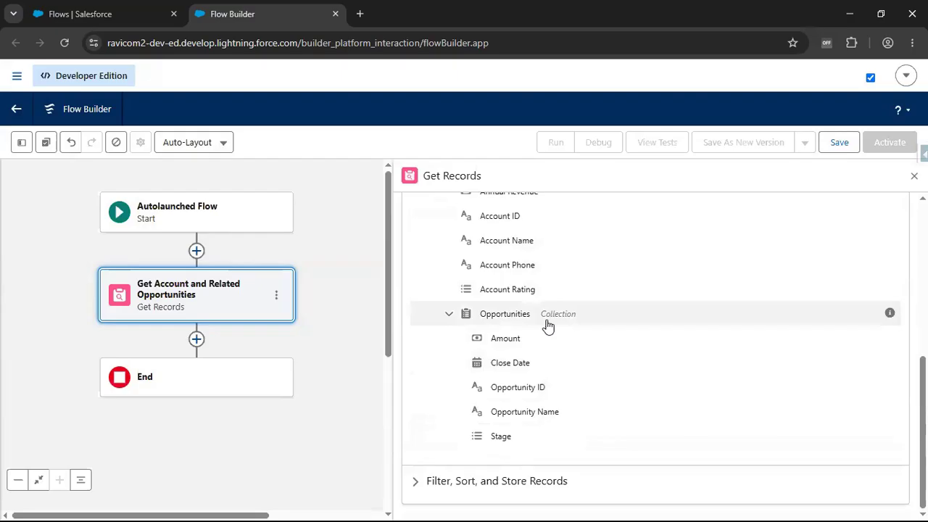
{"action": "left_click", "coordinate": [510, 487]}
{"action": "scroll", "coordinate": [599, 336], "scroll_direction": "down", "scroll_amount": 2}
{"action": "scroll", "coordinate": [598, 335], "scroll_direction": "down", "scroll_amount": 1}
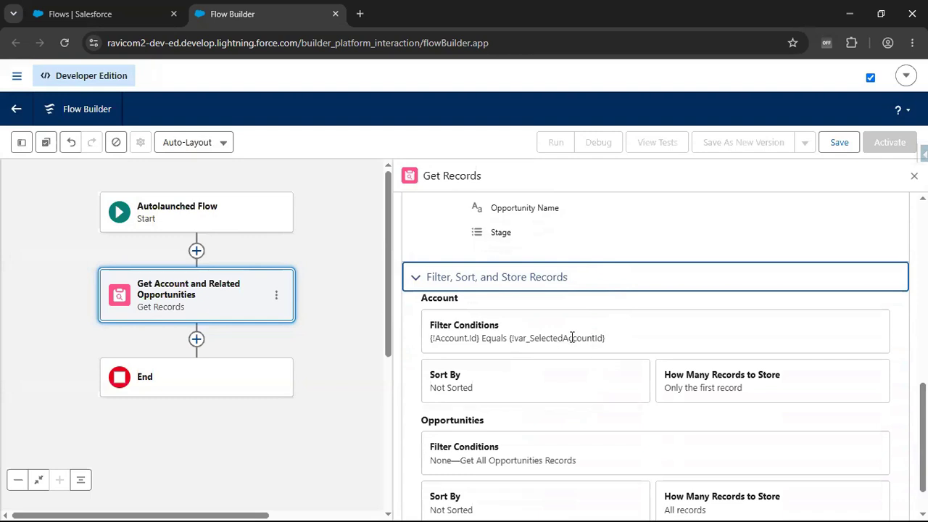
{"action": "scroll", "coordinate": [564, 352], "scroll_direction": "down", "scroll_amount": 1}
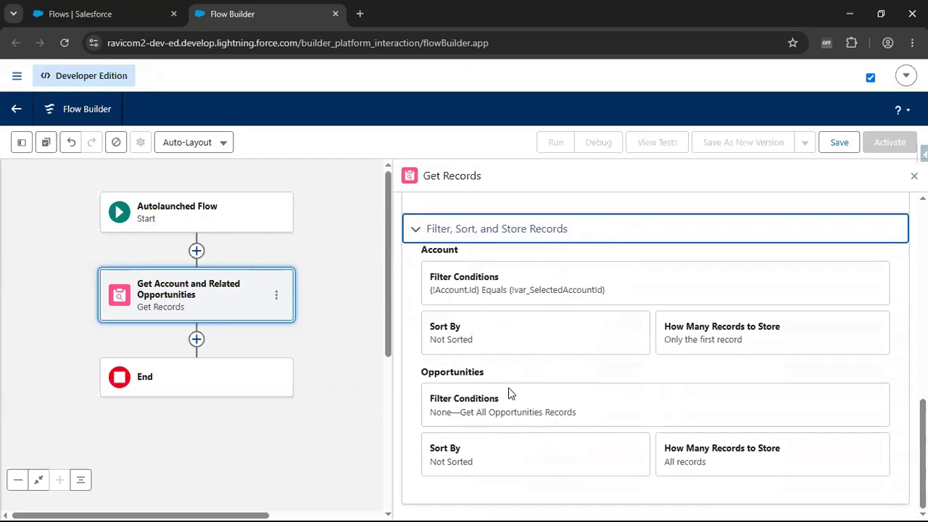
- Save the flow with the label "Account and Related Opportunities Subflow" and activate it
{"action": "scroll", "coordinate": [520, 412], "scroll_direction": "up", "scroll_amount": 10}
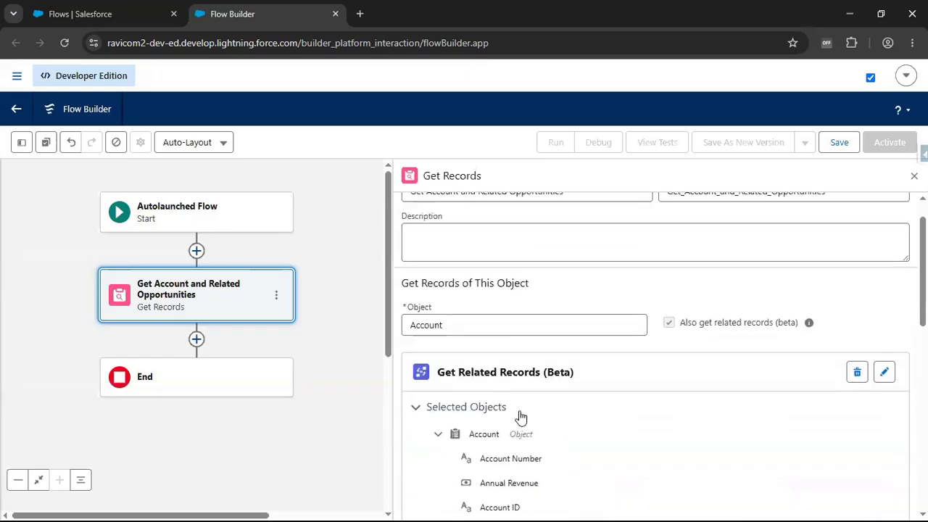
{"action": "scroll", "coordinate": [520, 415], "scroll_direction": "up", "scroll_amount": 1}
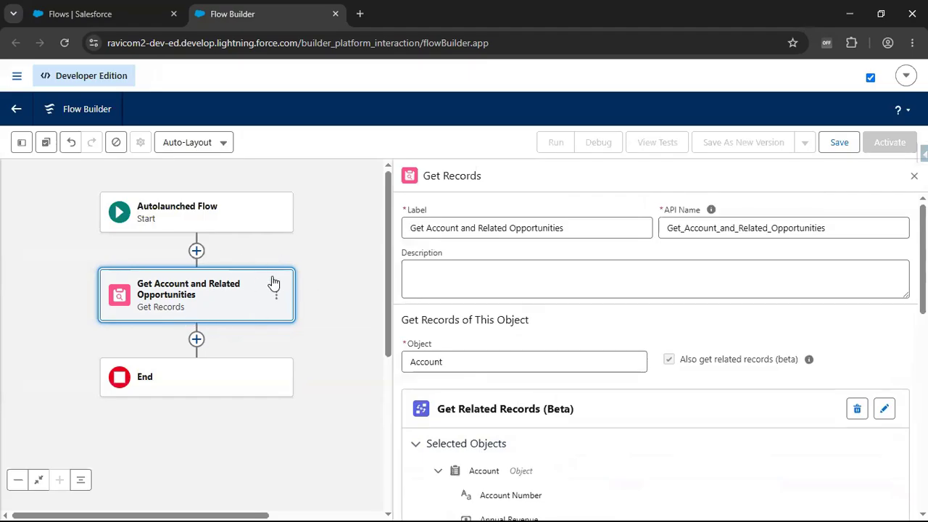
{"action": "left_click", "coordinate": [839, 142]}
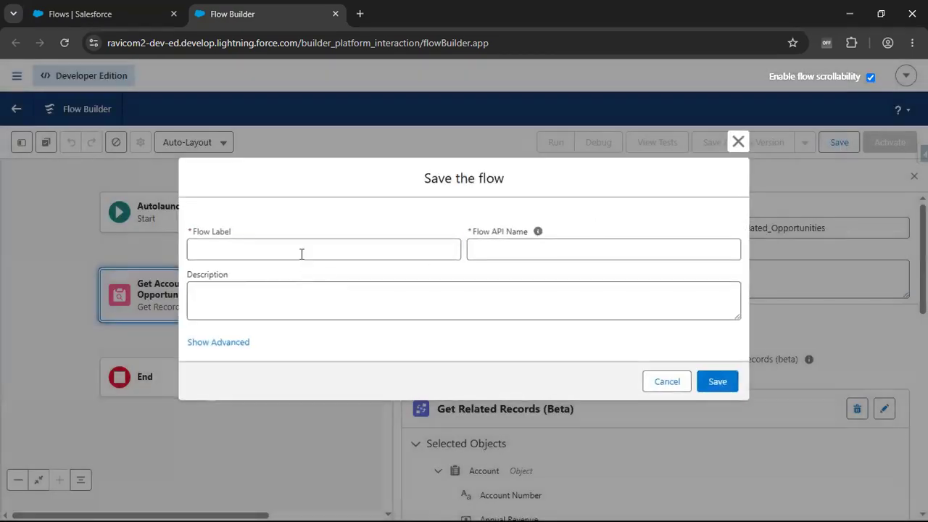
{"action": "left_click", "coordinate": [301, 254]}
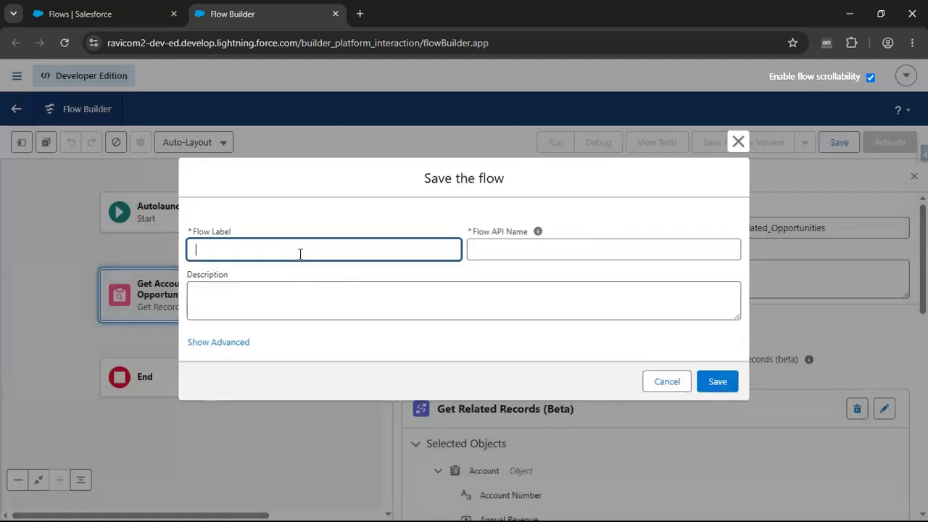
{"action": "type", "text": "Account and Related Opportunities Subflow"}
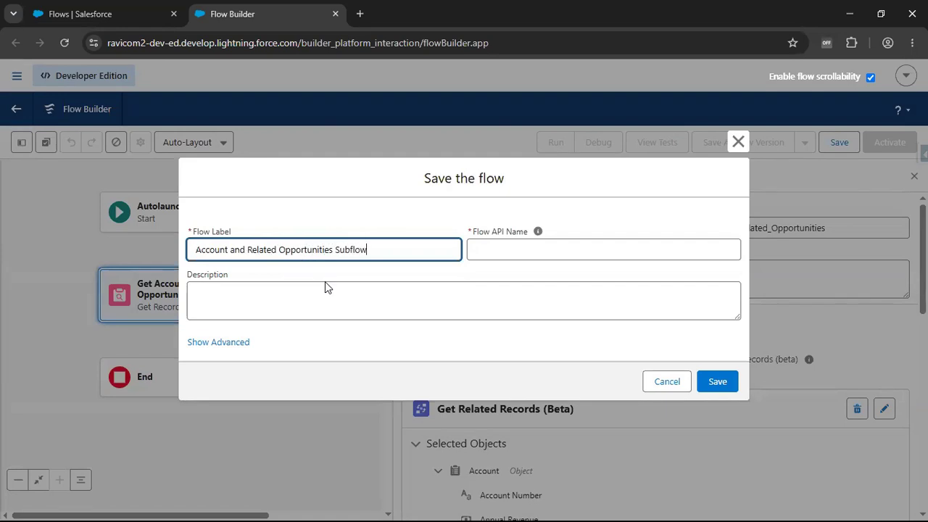
{"action": "left_click", "coordinate": [718, 382]}
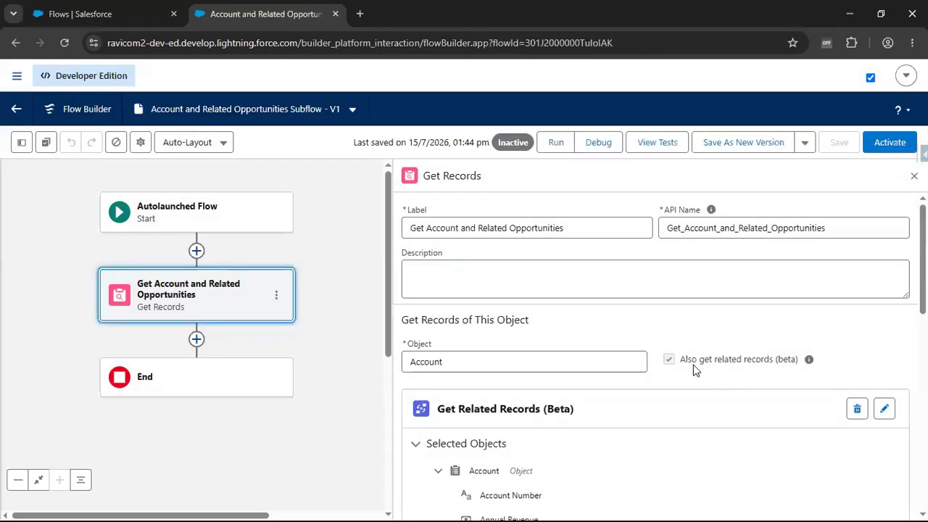
{"action": "left_click", "coordinate": [890, 142]}
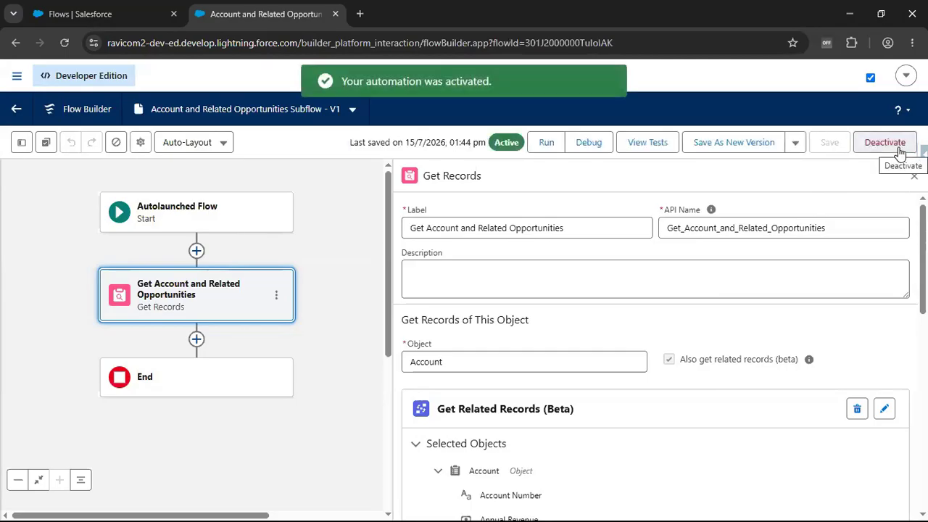
- Create a new flow of type Screen Flow from the Flows setup page
{"action": "left_click", "coordinate": [137, 21]}
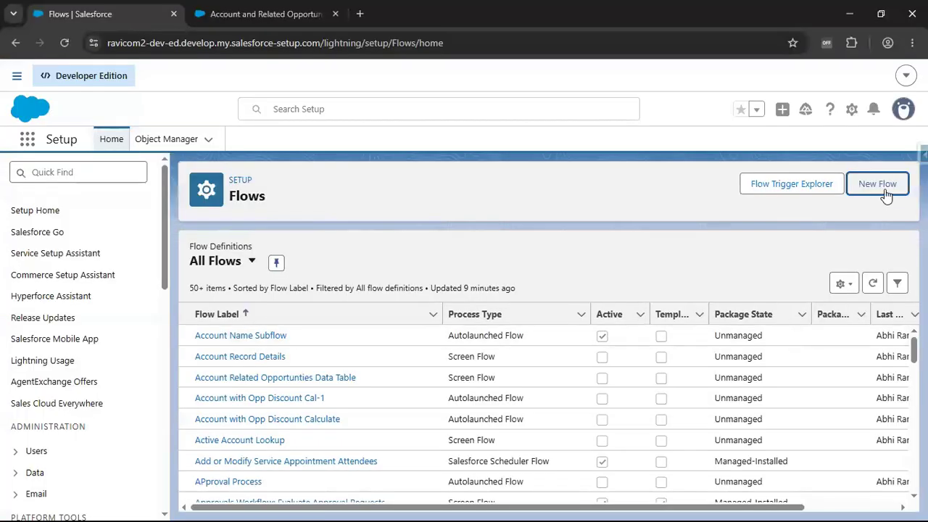
{"action": "left_click", "coordinate": [878, 184]}
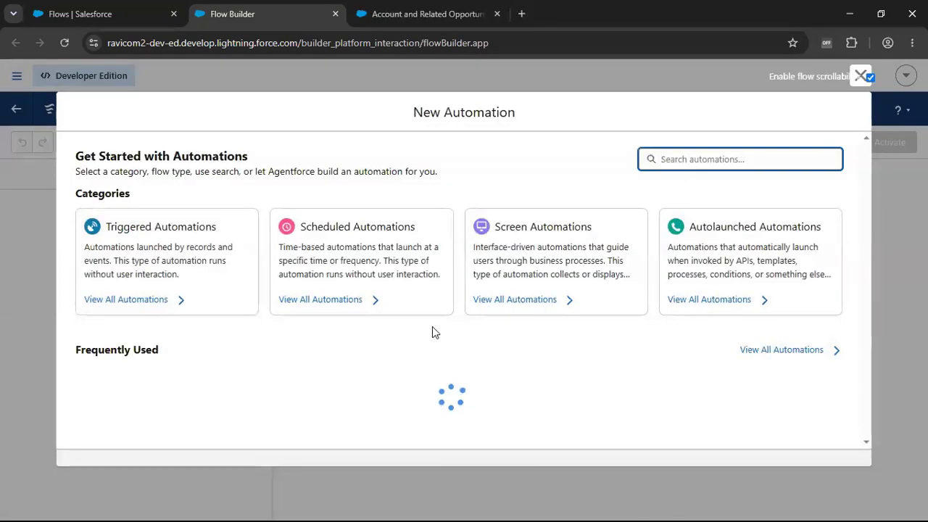
{"action": "scroll", "coordinate": [443, 331], "scroll_direction": "down", "scroll_amount": 1}
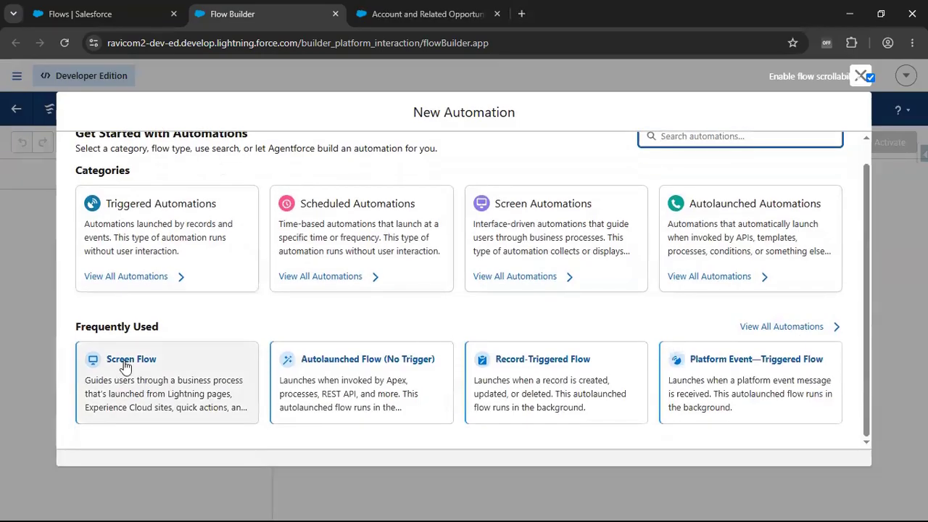
{"action": "left_click", "coordinate": [125, 364]}
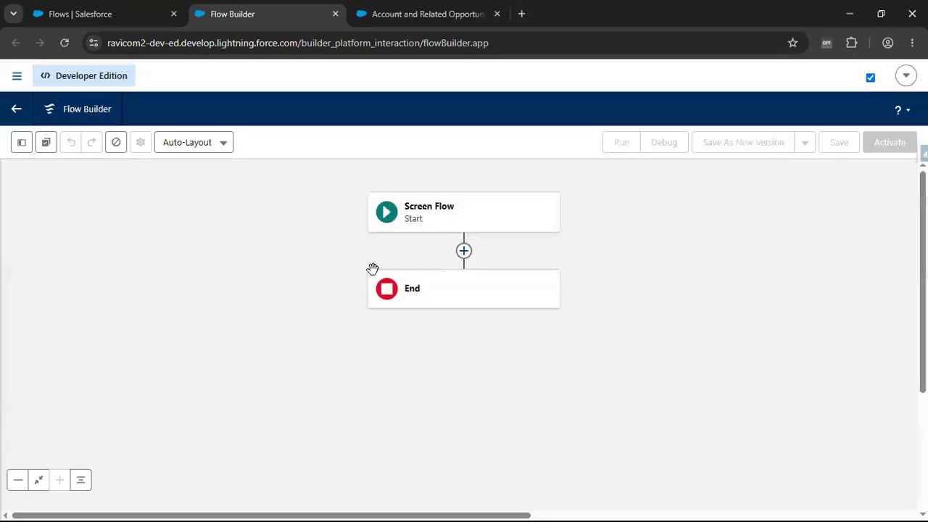
- Add a Screen element after the start, labelled "Account and Related Opportunities" with the API name Account_and_Related_Opportunities
{"action": "left_click", "coordinate": [463, 253]}
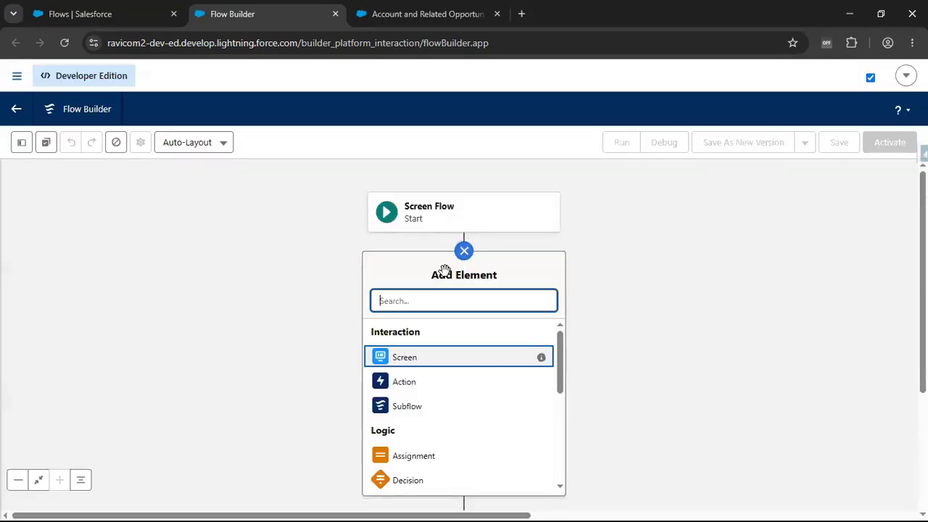
{"action": "left_click", "coordinate": [425, 359]}
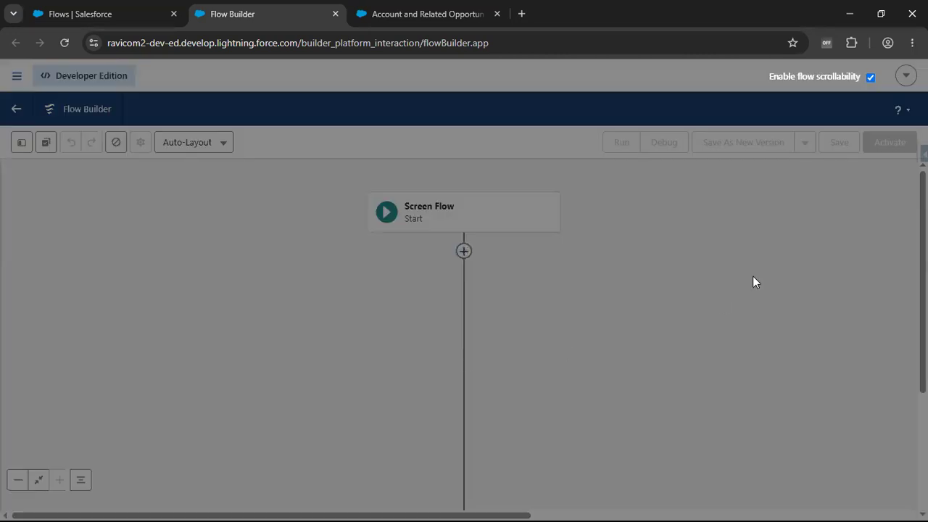
{"action": "type", "text": "Accoun"}
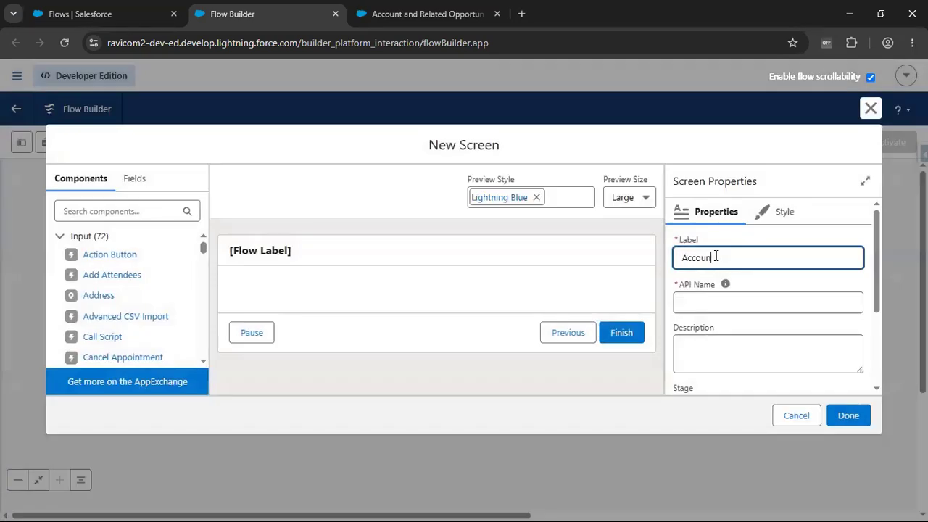
{"action": "type", "text": "tand Releated Opportunities"}
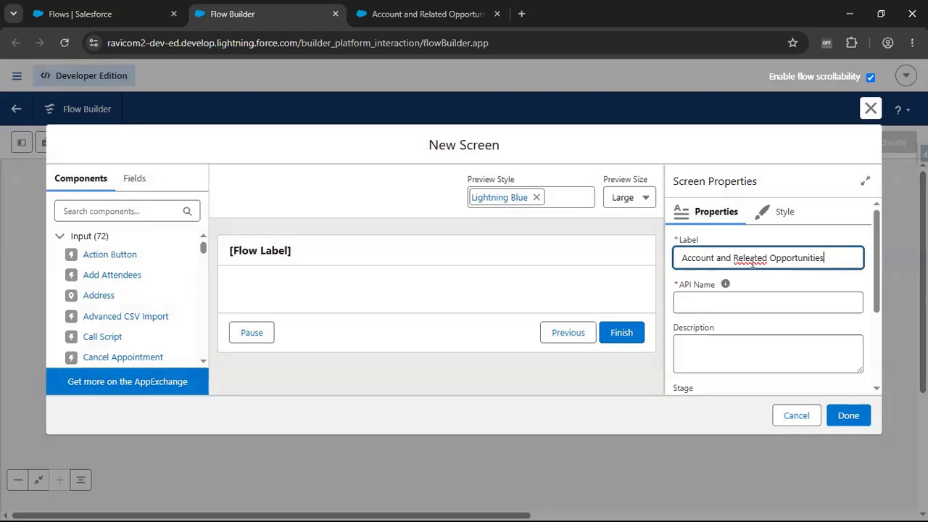
{"action": "left_click", "coordinate": [752, 260]}
{"action": "key", "text": "BackSpace"}
{"action": "left_click", "coordinate": [738, 298]}
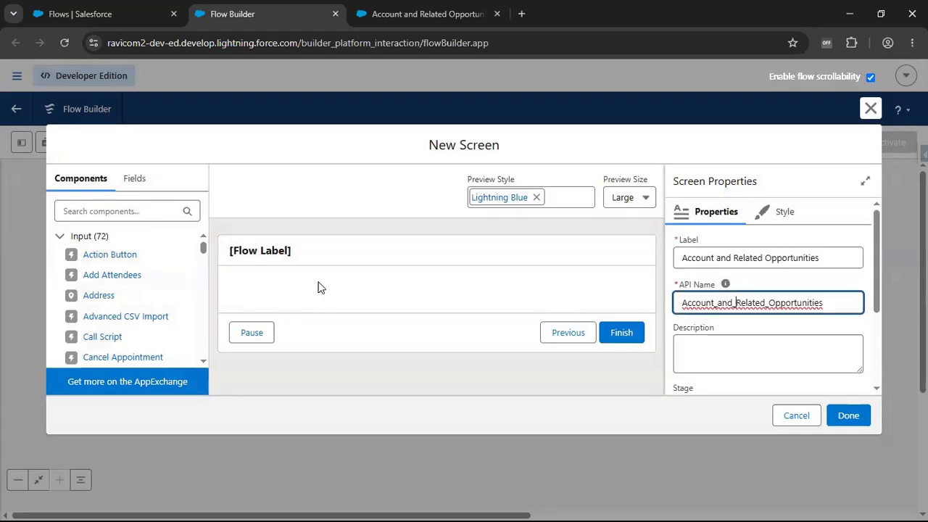
- Search the screen components for "Lo" and place a Lookup component on the screen
{"action": "left_click", "coordinate": [140, 211]}
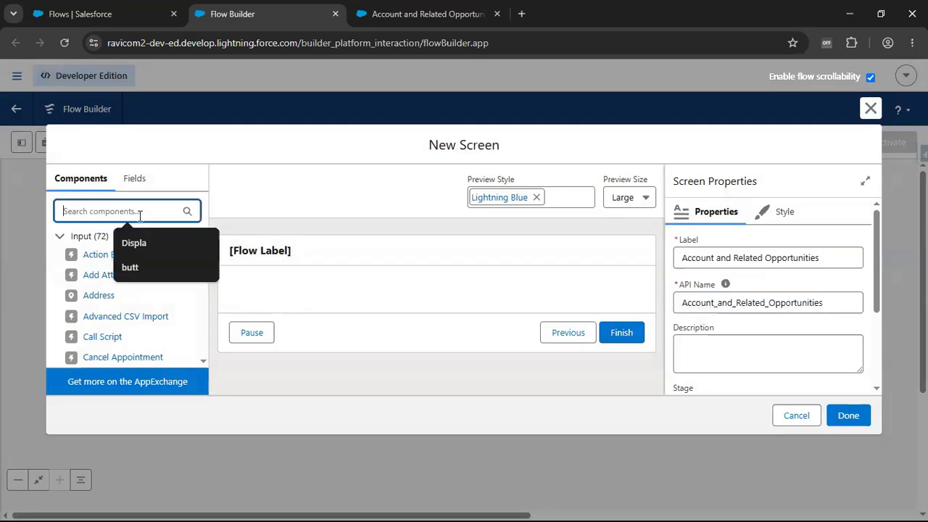
{"action": "type", "text": "loop"}
{"action": "key", "text": "BackSpace"}
{"action": "key", "text": "BackSpace"}
{"action": "key", "text": "BackSpace"}
{"action": "key", "text": "BackSpace"}
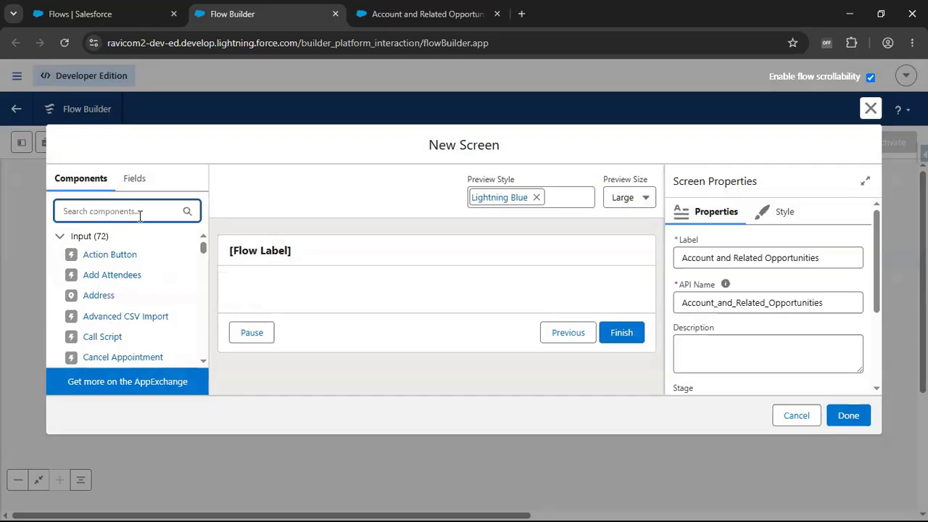
{"action": "type", "text": "Lo"}
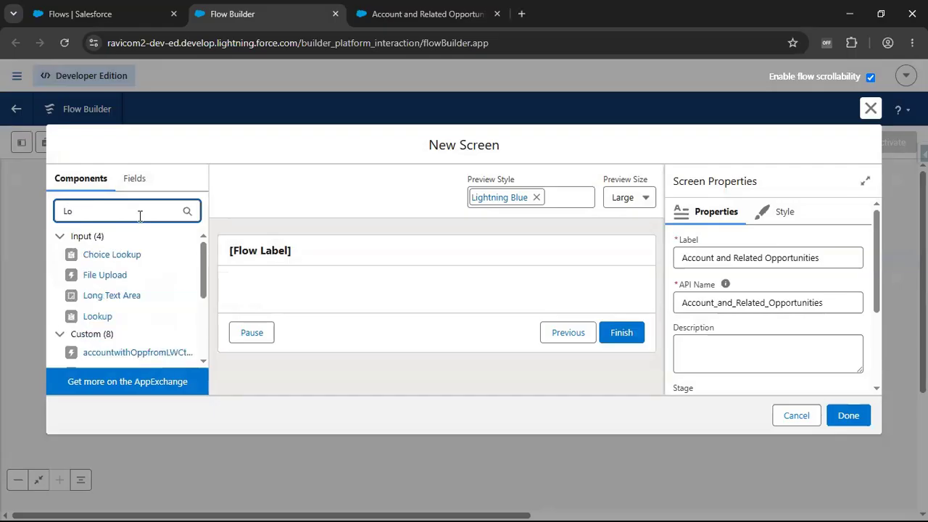
{"action": "left_click_drag", "start_coordinate": [97, 317], "coordinate": [364, 296]}
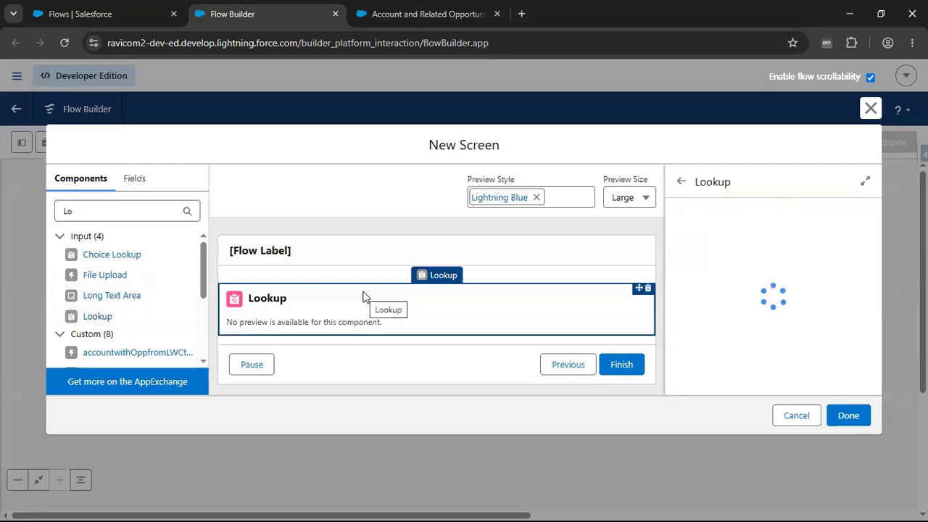
- Set the Lookup's API name to accountId and its field API name to AccountId
{"action": "left_click", "coordinate": [756, 256]}
{"action": "type", "text": "a"}
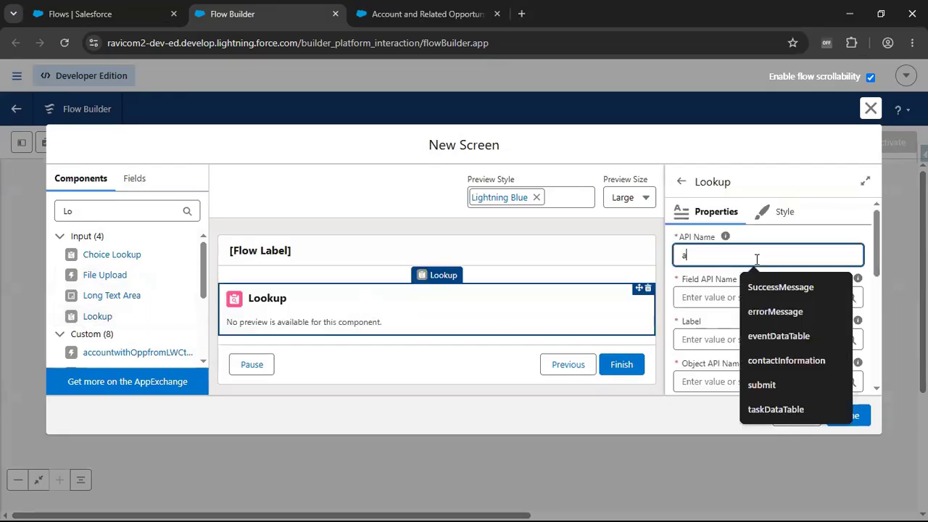
{"action": "type", "text": "ccountId"}
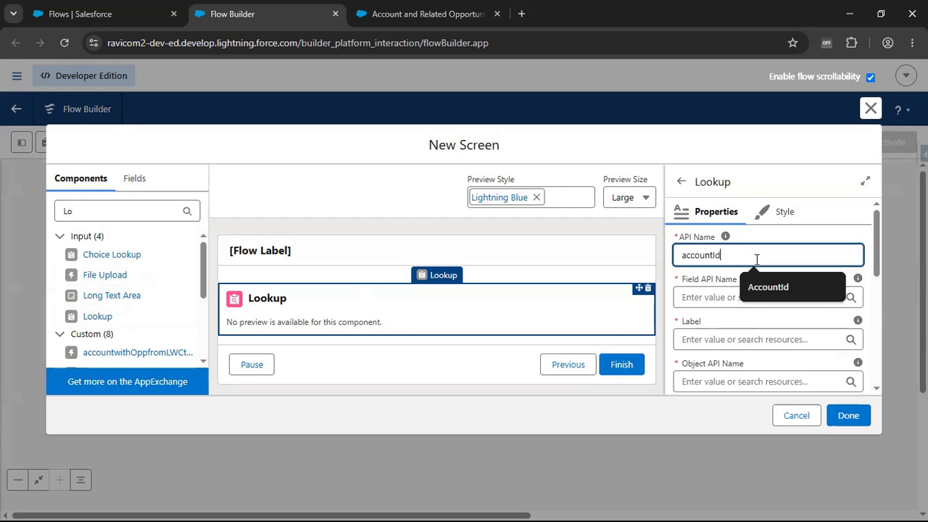
{"action": "left_click", "coordinate": [710, 297]}
{"action": "type", "text": "AccountId"}
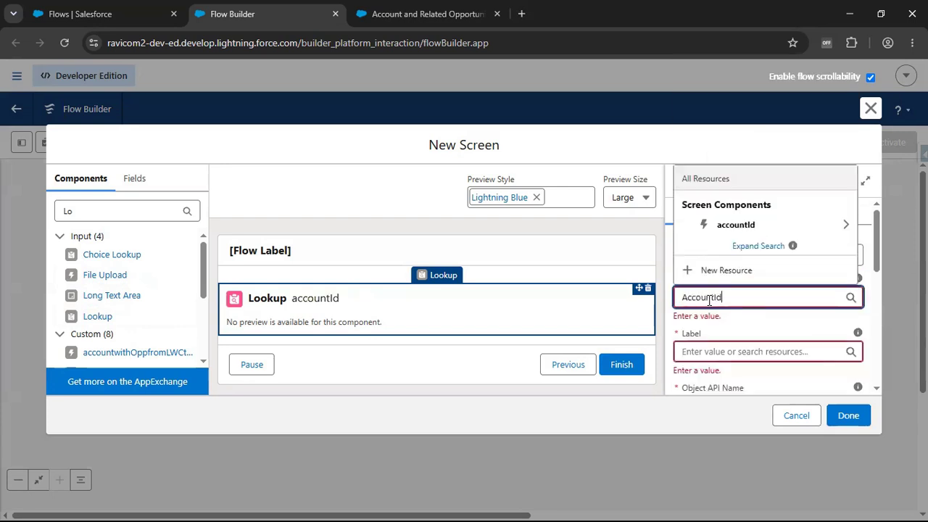
{"action": "left_click", "coordinate": [744, 324]}
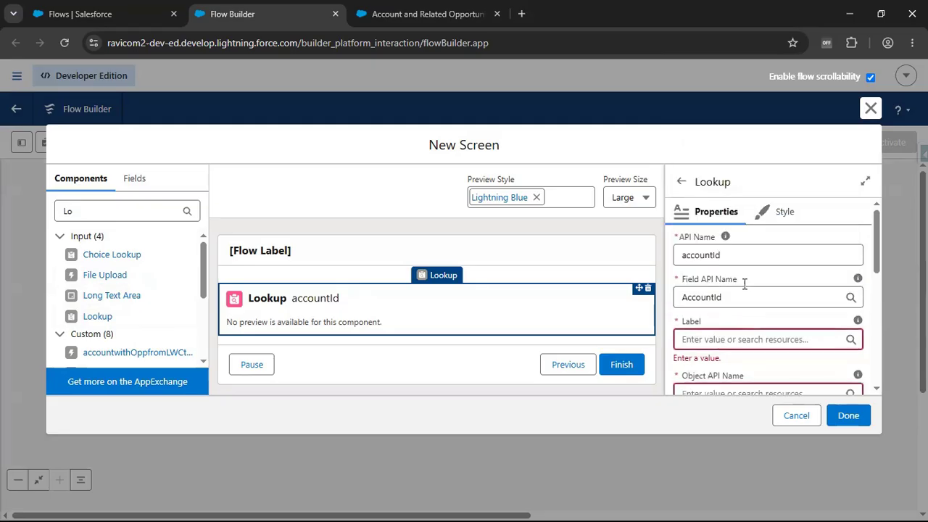
- Set the Lookup's label to "Select Account" and its object API name to Contact
{"action": "scroll", "coordinate": [806, 319], "scroll_direction": "down", "scroll_amount": 2}
{"action": "scroll", "coordinate": [777, 291], "scroll_direction": "up", "scroll_amount": 1}
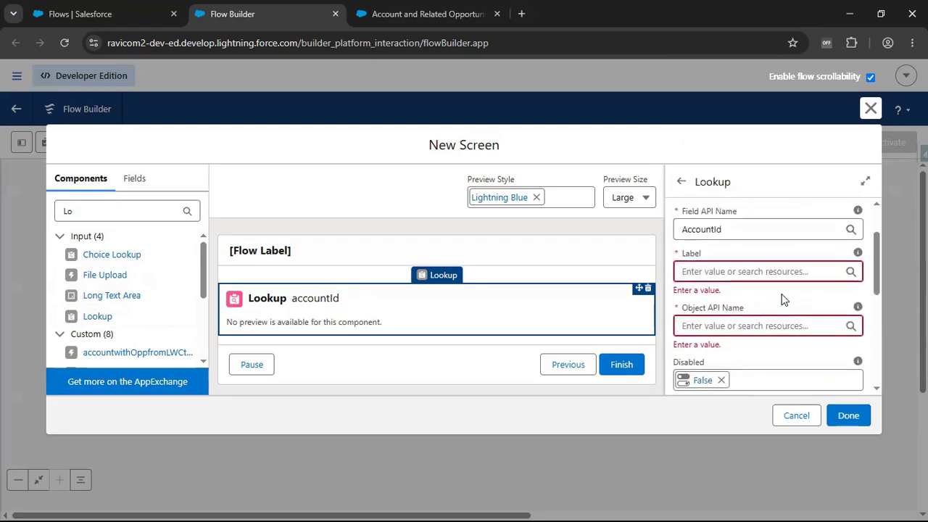
{"action": "left_click", "coordinate": [708, 271]}
{"action": "type", "text": "Se"}
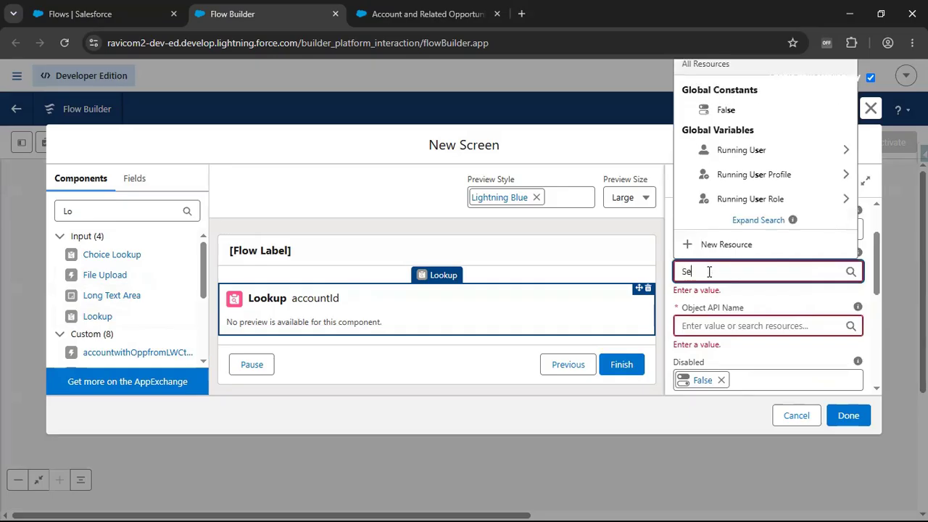
{"action": "type", "text": "lect Accont"}
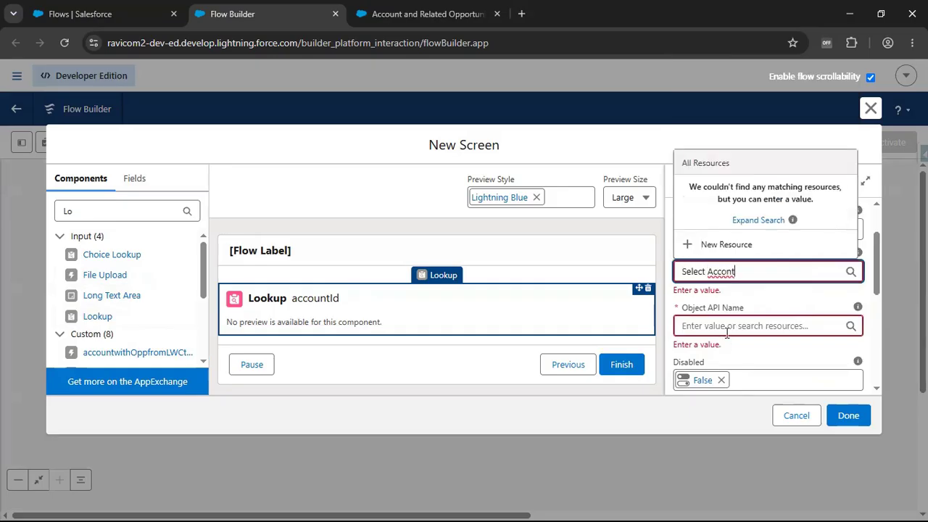
{"action": "double_click", "coordinate": [727, 272]}
{"action": "type", "text": "A"}
{"action": "left_click", "coordinate": [718, 326]}
{"action": "type", "text": "Contact"}
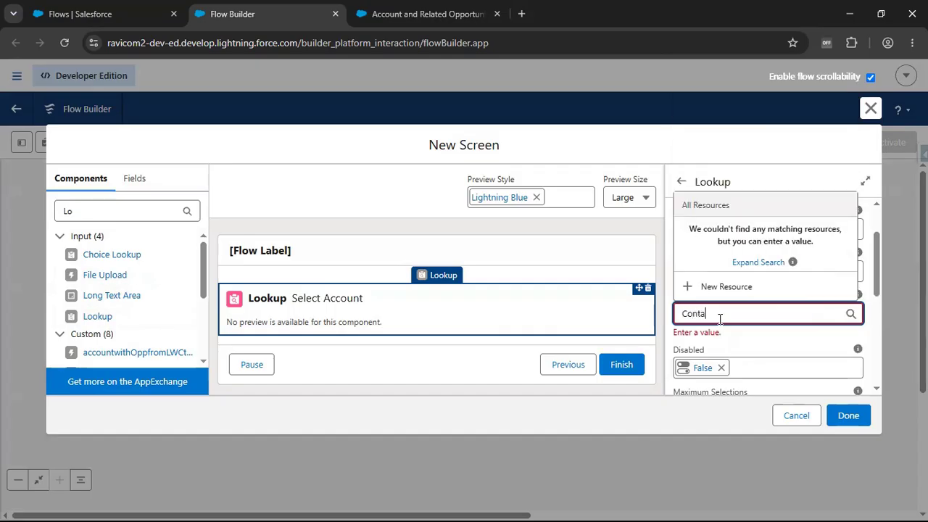
{"action": "left_click", "coordinate": [754, 352]}
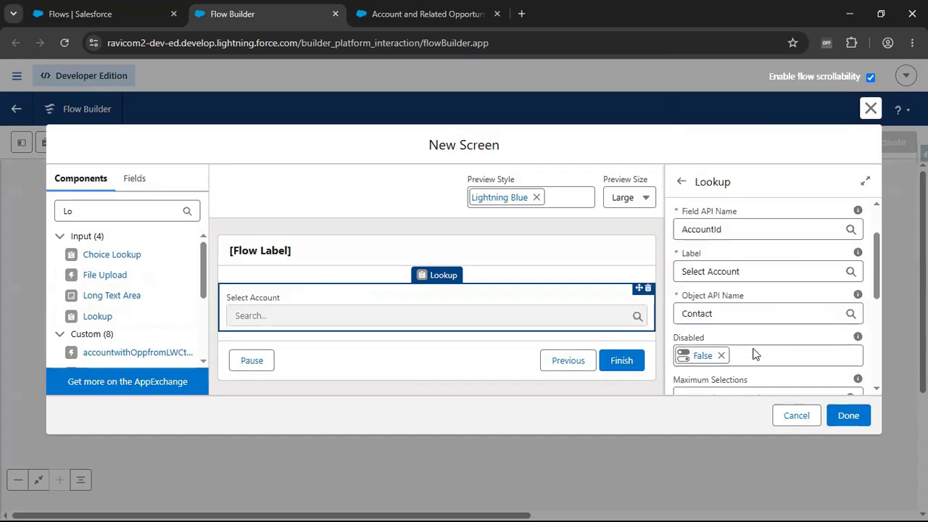
- Review the Lookup's field API name, object API name and remaining optional properties
{"action": "left_click", "coordinate": [715, 230]}
{"action": "left_click", "coordinate": [791, 208]}
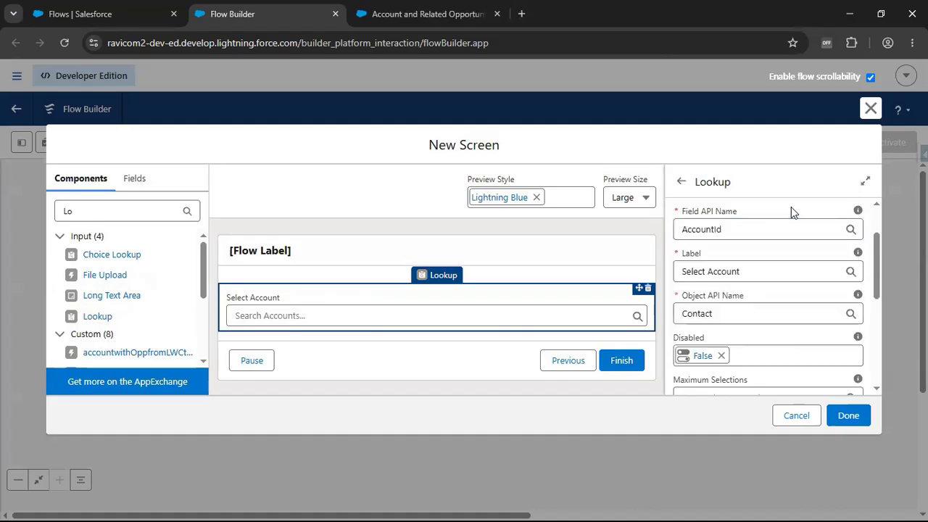
{"action": "left_click", "coordinate": [701, 230]}
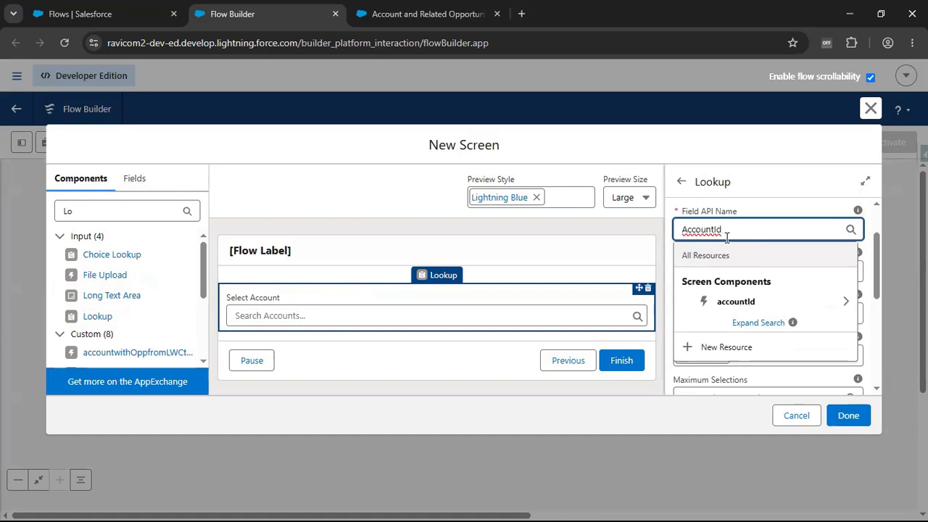
{"action": "double_click", "coordinate": [735, 230]}
{"action": "left_click", "coordinate": [823, 212]}
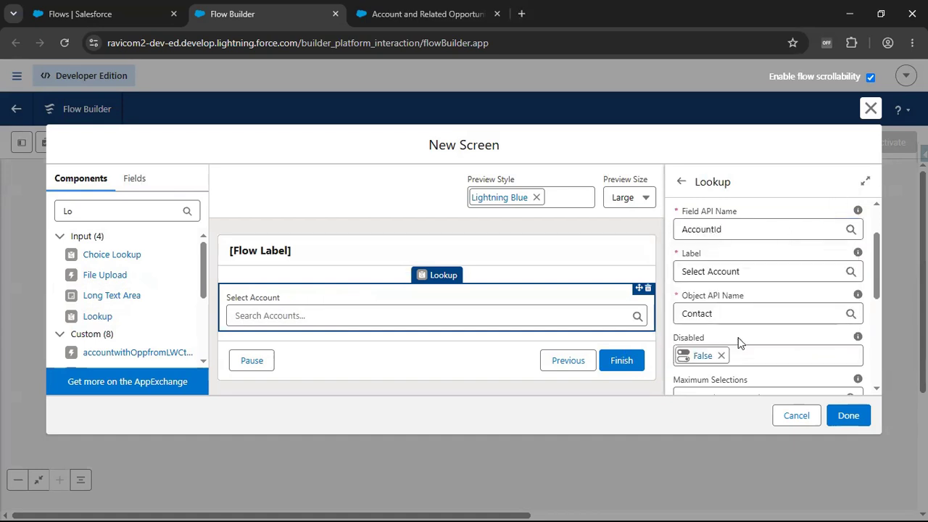
{"action": "double_click", "coordinate": [722, 315]}
{"action": "left_click", "coordinate": [789, 335]}
{"action": "scroll", "coordinate": [772, 272], "scroll_direction": "down", "scroll_amount": 5}
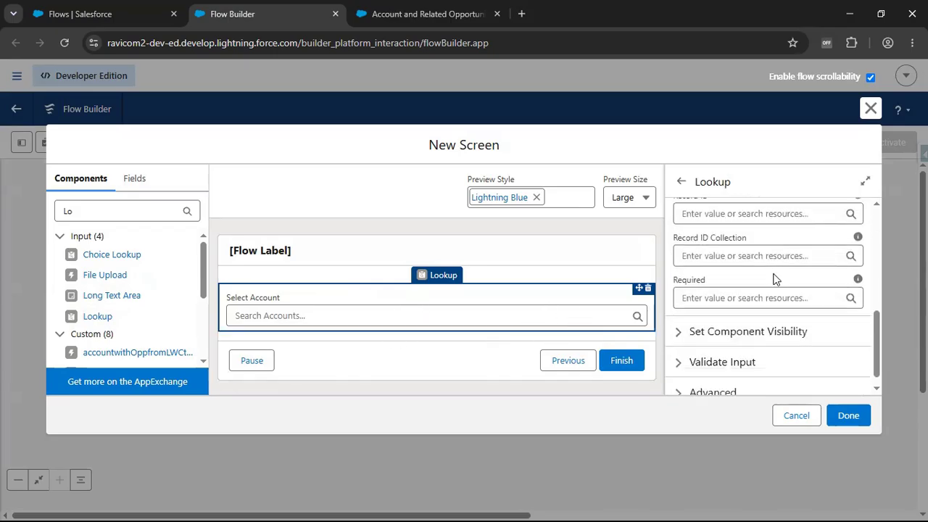
- Add the Account and Related Opportunities Subflow as a screen action in the screen's properties
{"action": "left_click", "coordinate": [464, 372]}
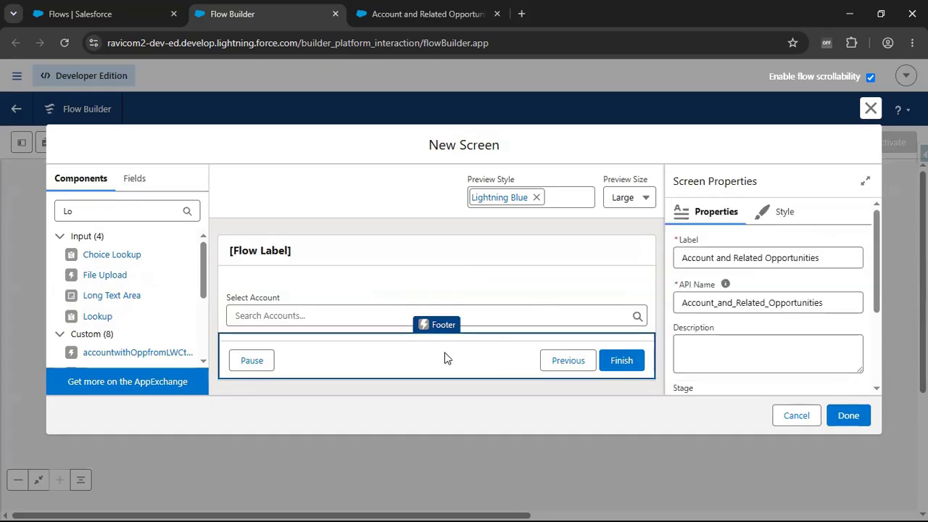
{"action": "scroll", "coordinate": [743, 317], "scroll_direction": "down", "scroll_amount": 2}
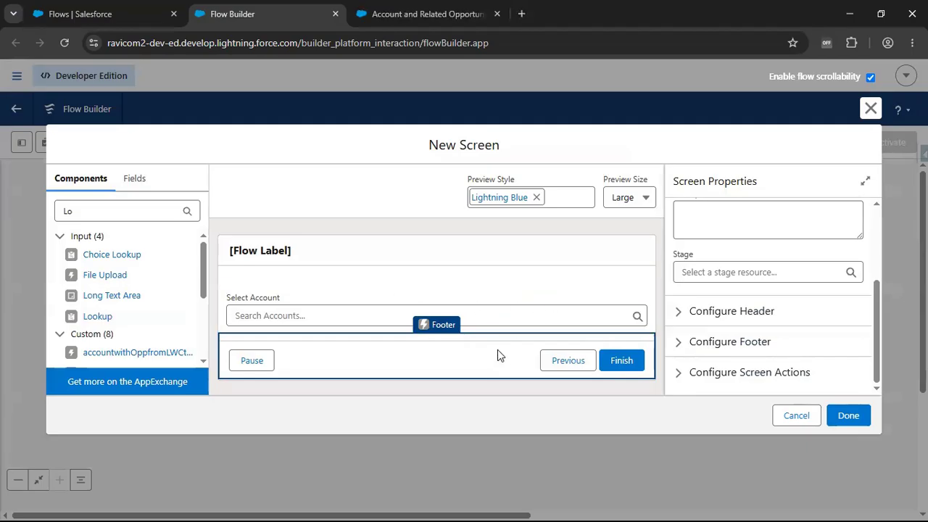
{"action": "left_click", "coordinate": [763, 380]}
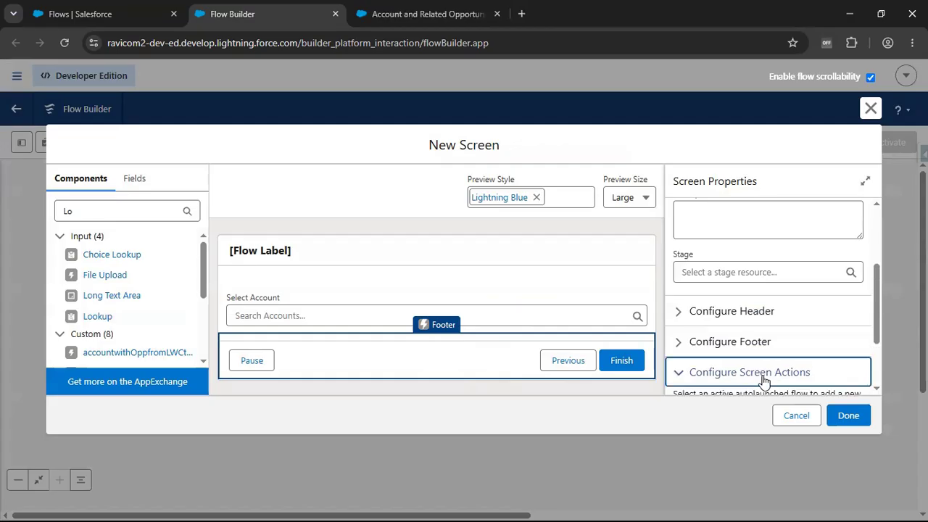
{"action": "scroll", "coordinate": [797, 363], "scroll_direction": "down", "scroll_amount": 2}
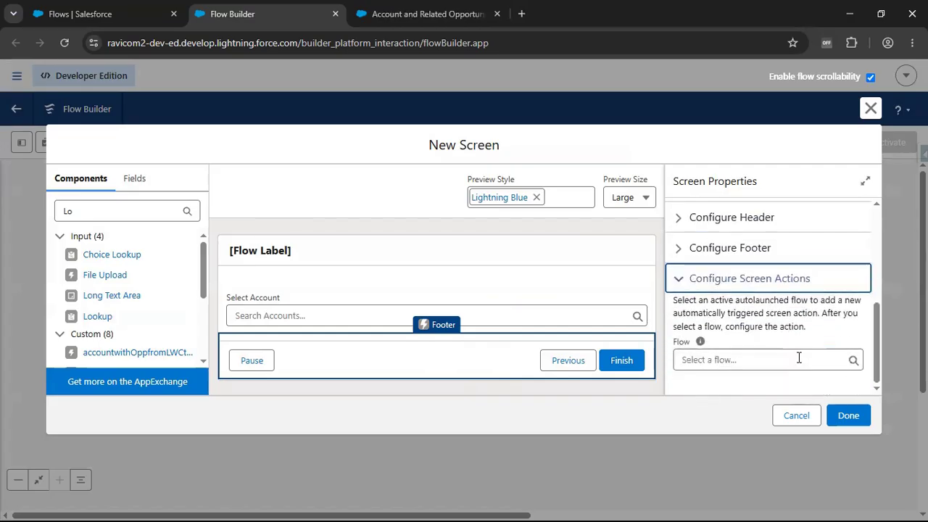
{"action": "left_click", "coordinate": [757, 359]}
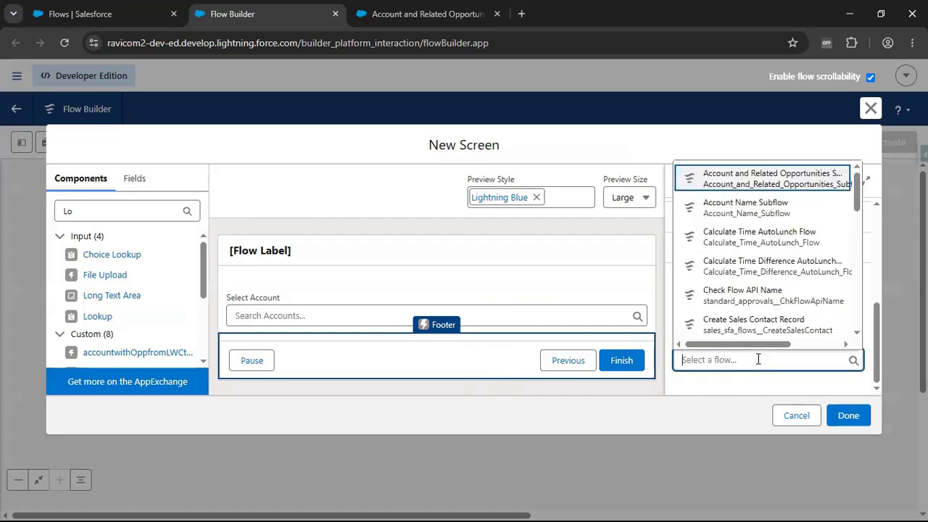
{"action": "left_click", "coordinate": [768, 181]}
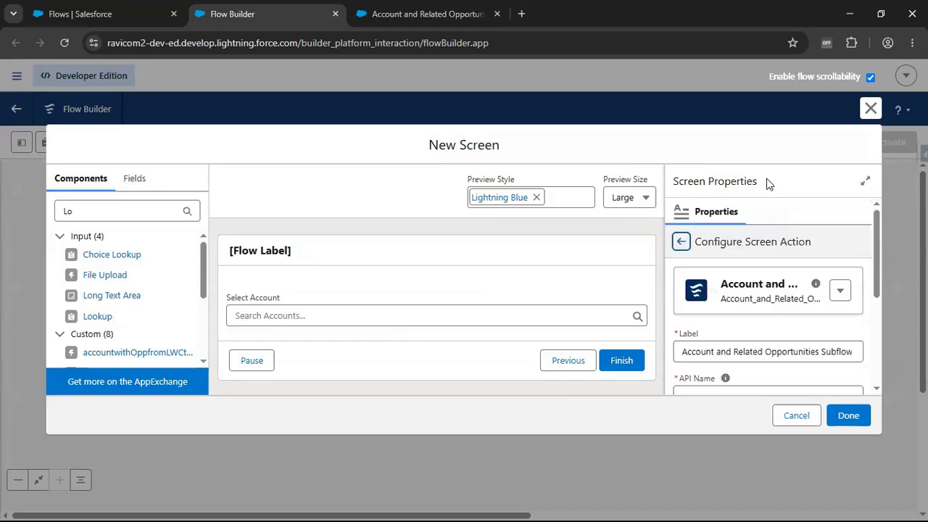
- Include the screen action's var_SelectedAccountId input, set it to the Select Account lookup's Record ID, and finish the screen
{"action": "double_click", "coordinate": [807, 284]}
{"action": "key", "text": "Tab"}
{"action": "scroll", "coordinate": [777, 342], "scroll_direction": "down", "scroll_amount": 1}
{"action": "scroll", "coordinate": [779, 342], "scroll_direction": "down", "scroll_amount": 3}
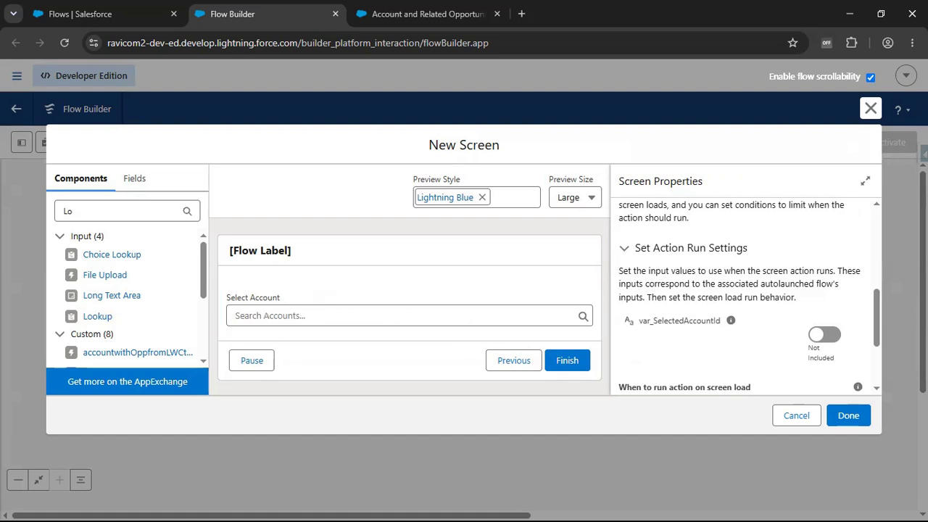
{"action": "left_click", "coordinate": [826, 334]}
{"action": "left_click", "coordinate": [737, 339]}
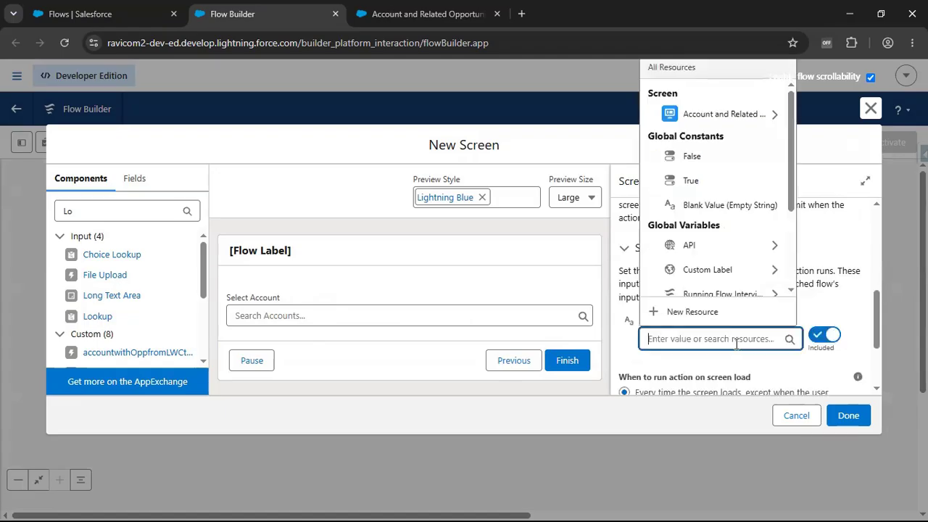
{"action": "left_click", "coordinate": [716, 116]}
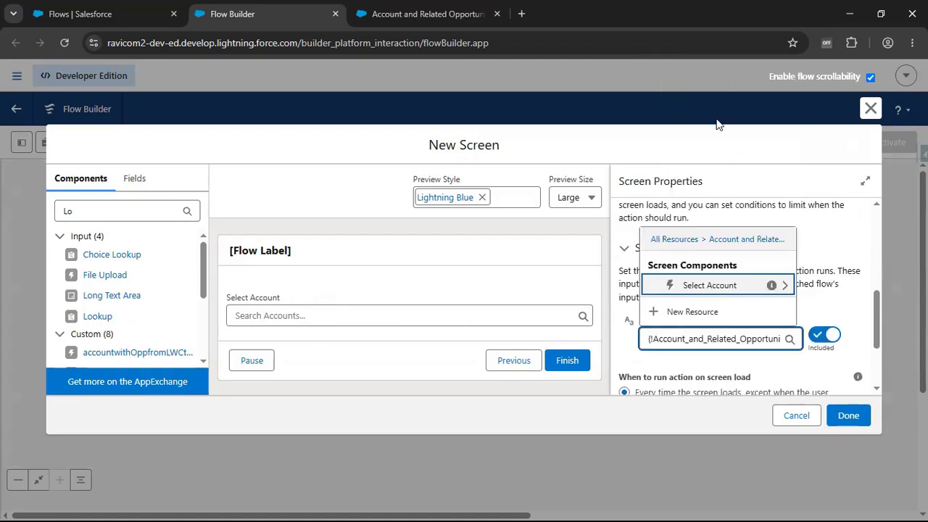
{"action": "left_click", "coordinate": [724, 286]}
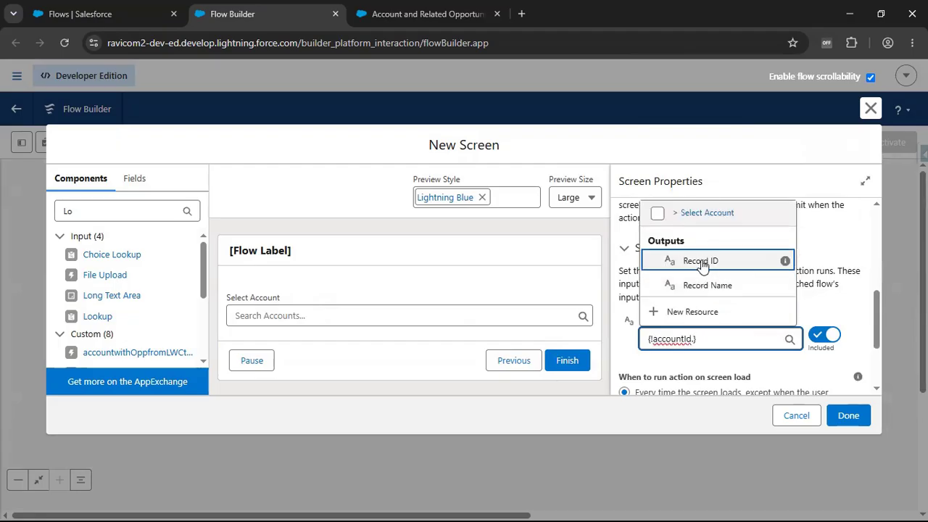
{"action": "left_click", "coordinate": [701, 262]}
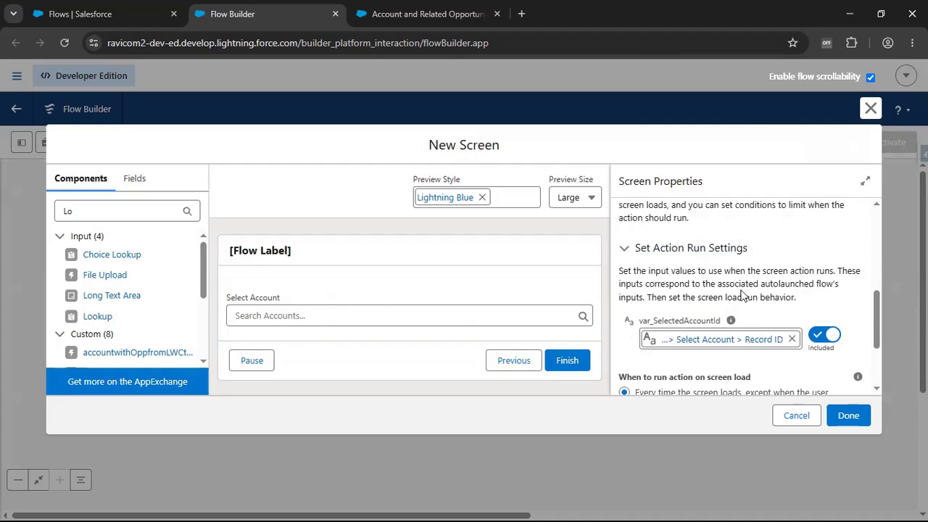
{"action": "scroll", "coordinate": [731, 366], "scroll_direction": "down", "scroll_amount": 2}
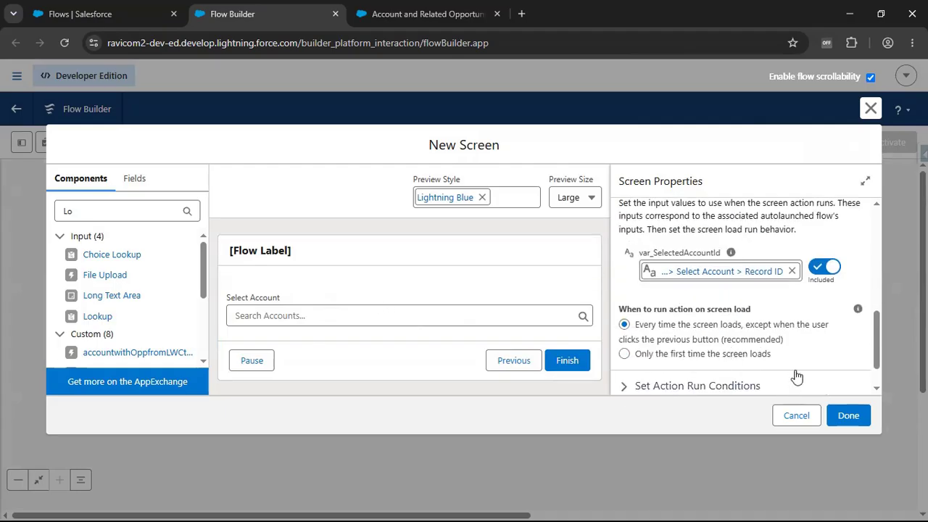
{"action": "left_click", "coordinate": [848, 415]}
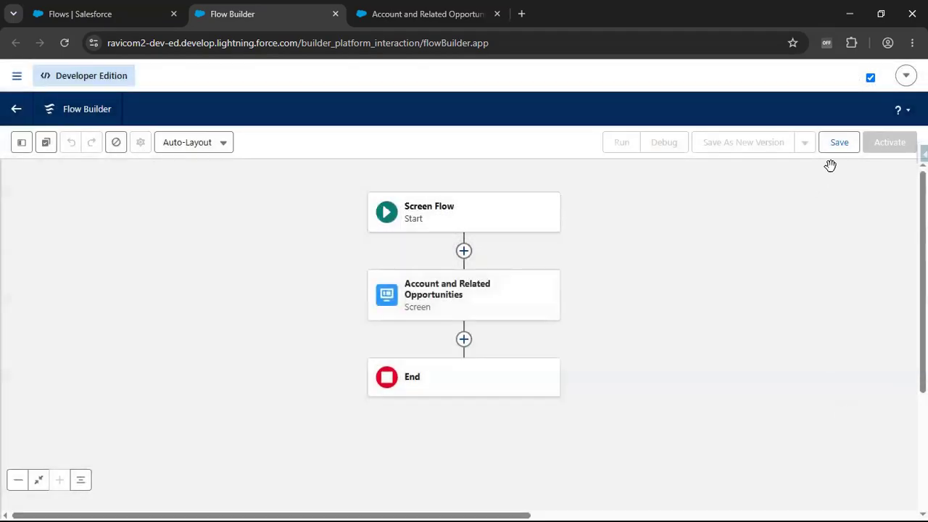
- Save the flow with the label "Account and Related Opportunity Details"
{"action": "left_click", "coordinate": [840, 151]}
{"action": "left_click", "coordinate": [403, 251]}
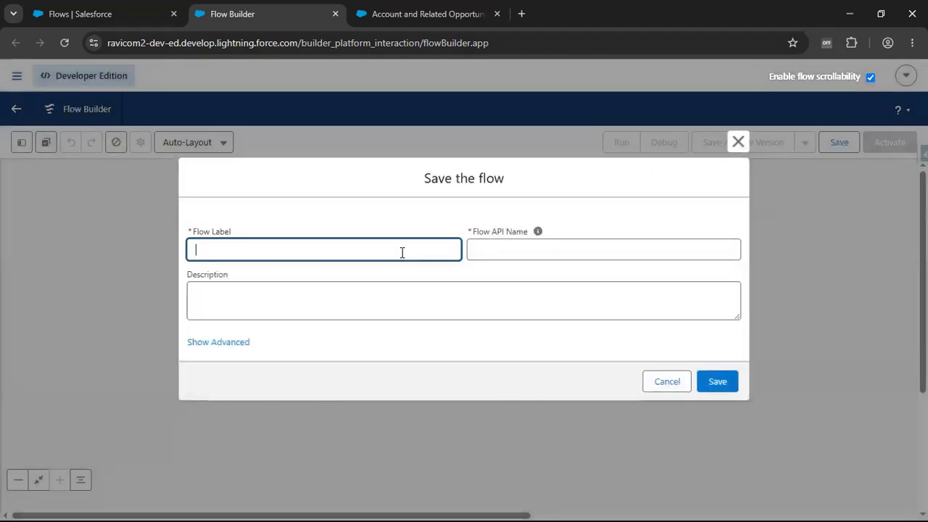
{"action": "type", "text": "Acc"}
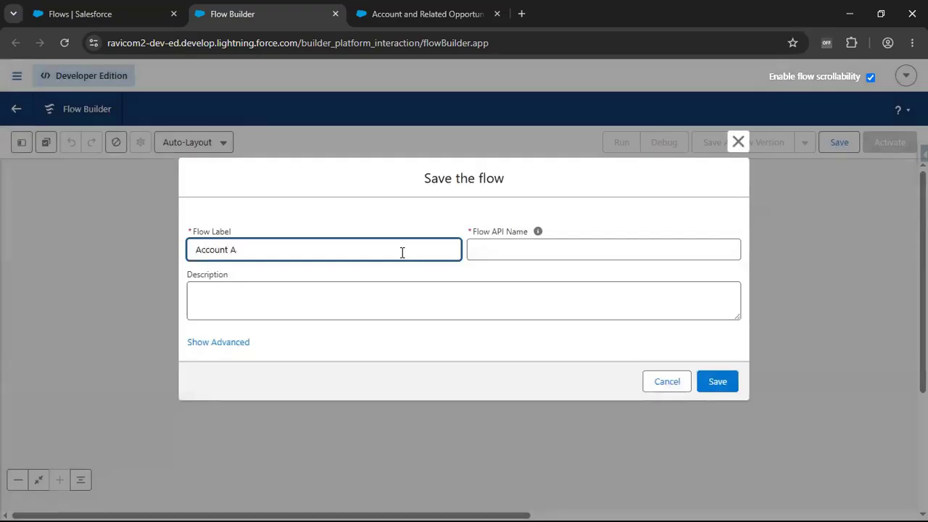
{"action": "type", "text": "ount and Releated Op"}
{"action": "key", "text": "BackSpace"}
{"action": "key", "text": "BackSpace"}
{"action": "key", "text": "BackSpace"}
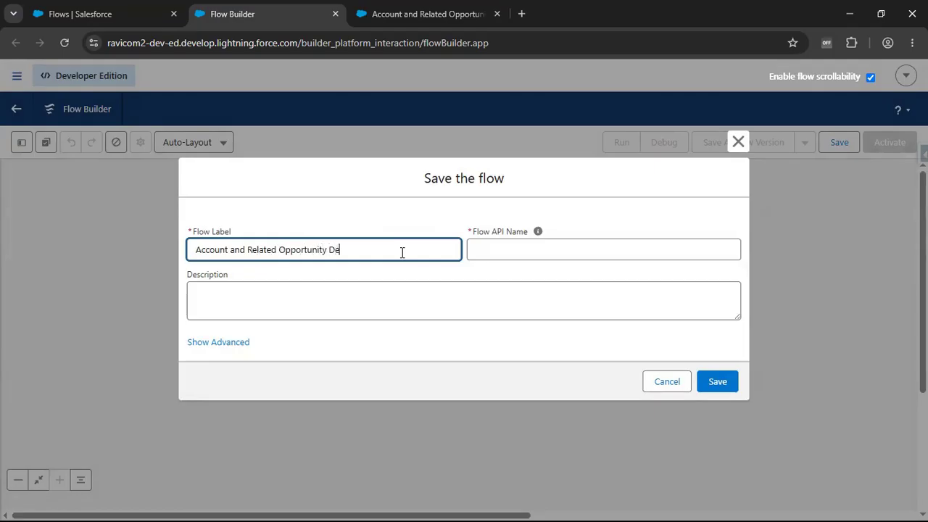
{"action": "left_click", "coordinate": [425, 312]}
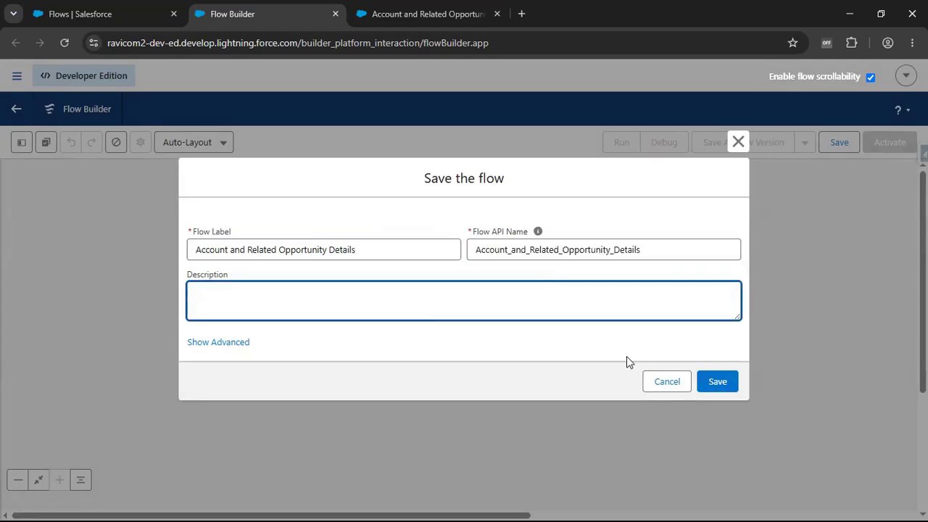
{"action": "left_click", "coordinate": [729, 382]}
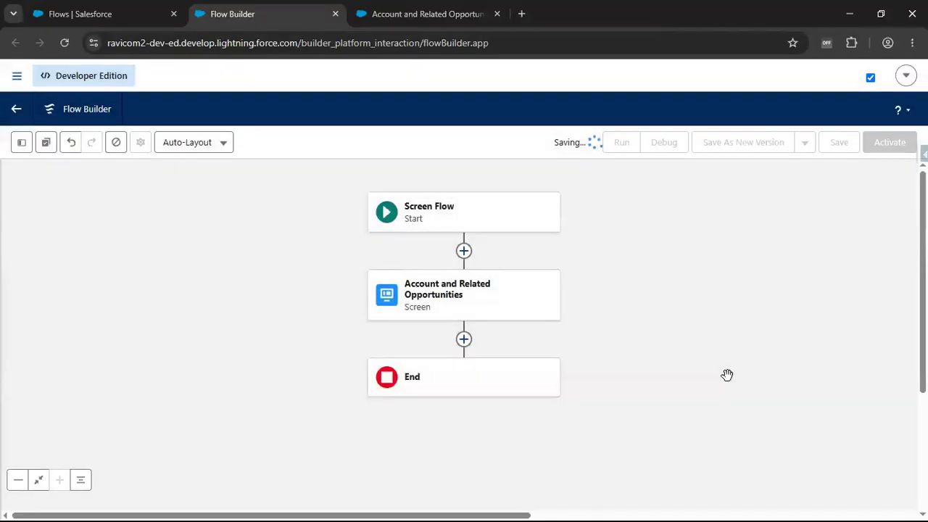
{"action": "left_click", "coordinate": [462, 297]}
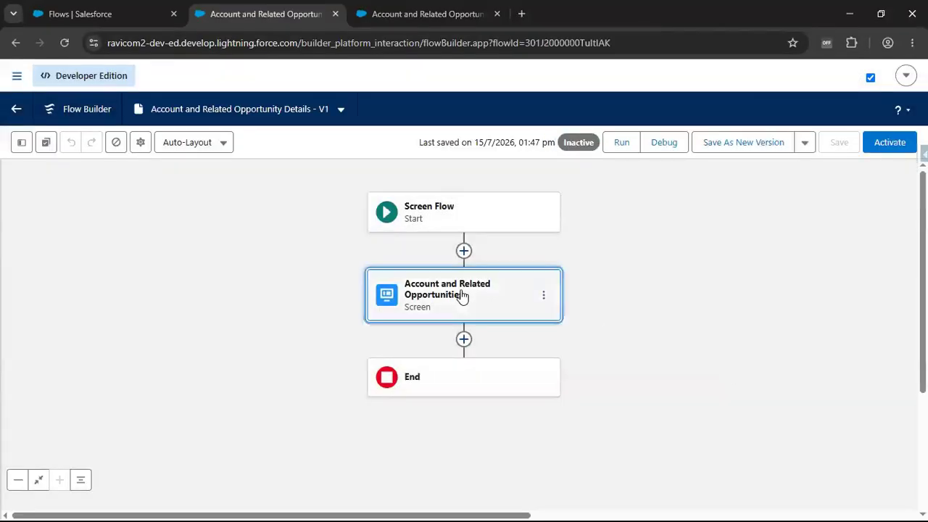
{"action": "double_click", "coordinate": [513, 312]}
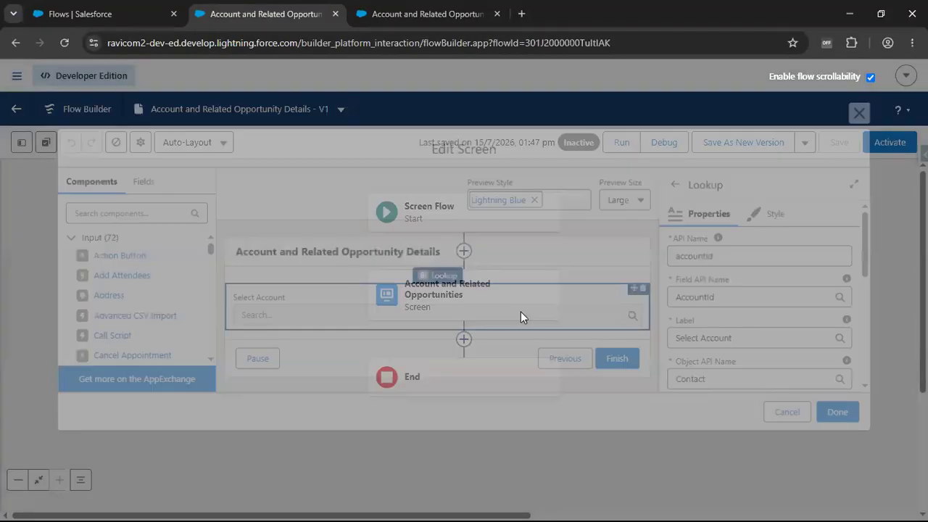
{"action": "left_click", "coordinate": [795, 415]}
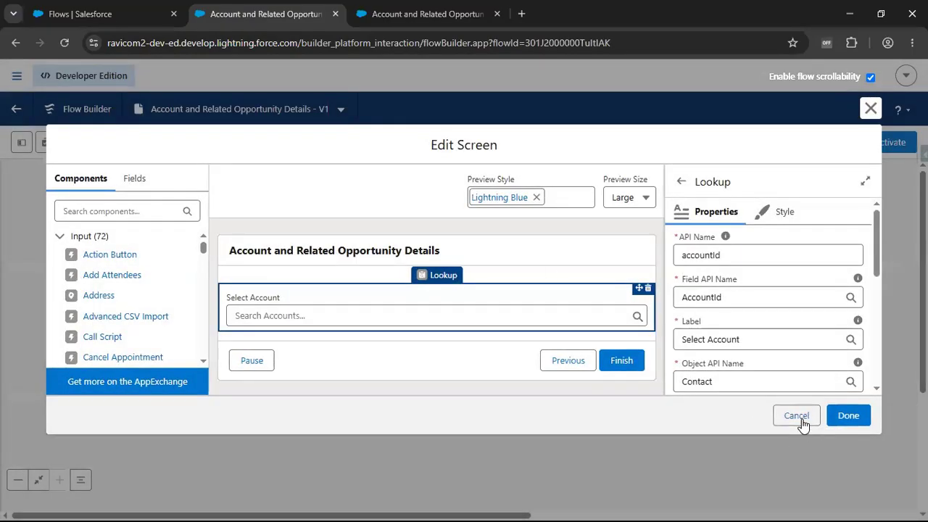
- In the Account and Related Opportunities Subflow, add an Assignment element after the Get Records element
{"action": "left_click", "coordinate": [416, 14]}
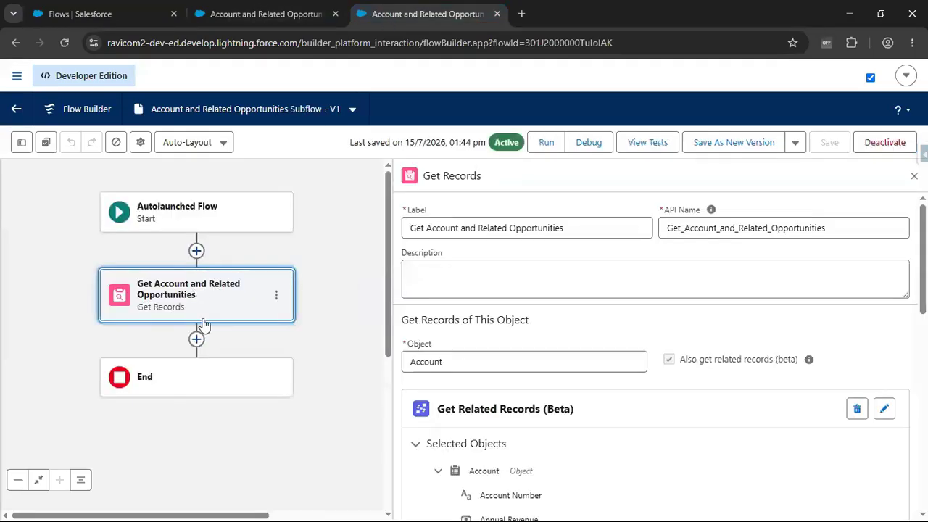
{"action": "left_click", "coordinate": [197, 339]}
{"action": "left_click_drag", "start_coordinate": [10, 328], "coordinate": [82, 201]}
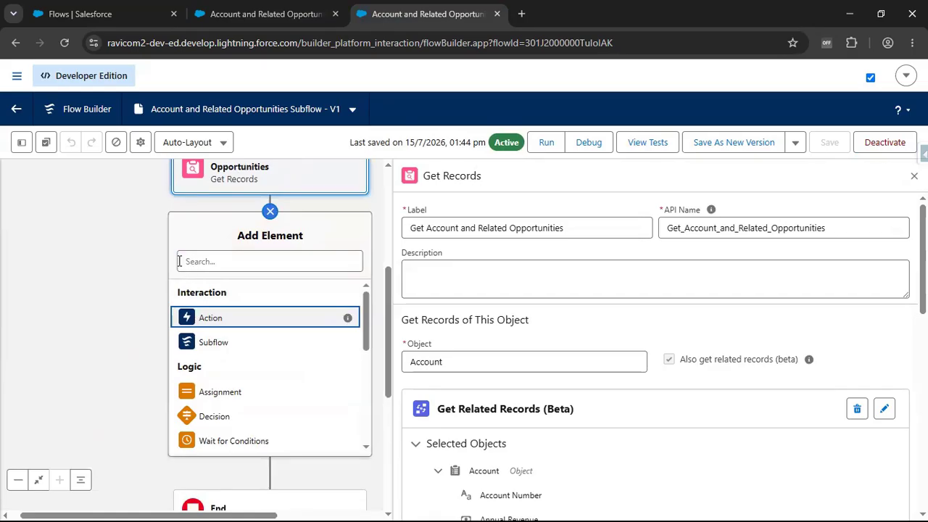
{"action": "left_click", "coordinate": [281, 266]}
{"action": "type", "text": "A"}
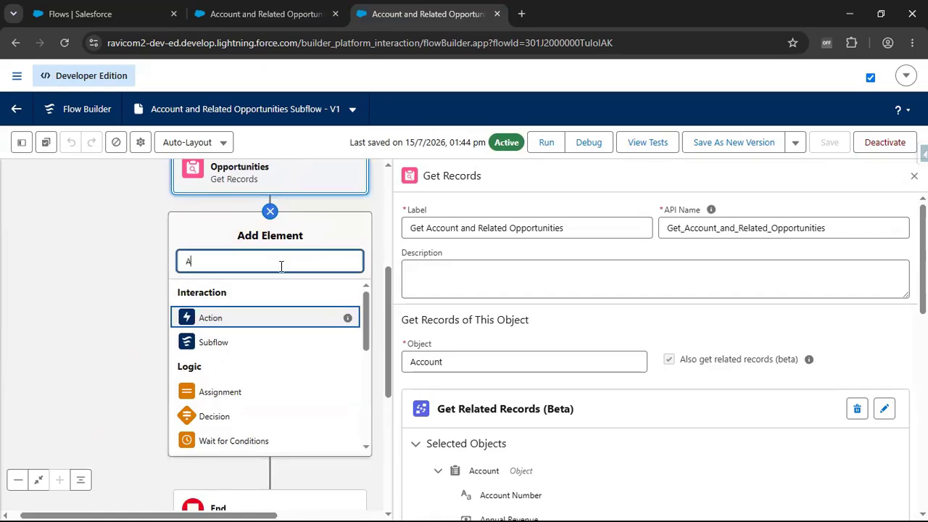
{"action": "type", "text": "ss"}
{"action": "left_click", "coordinate": [214, 294]}
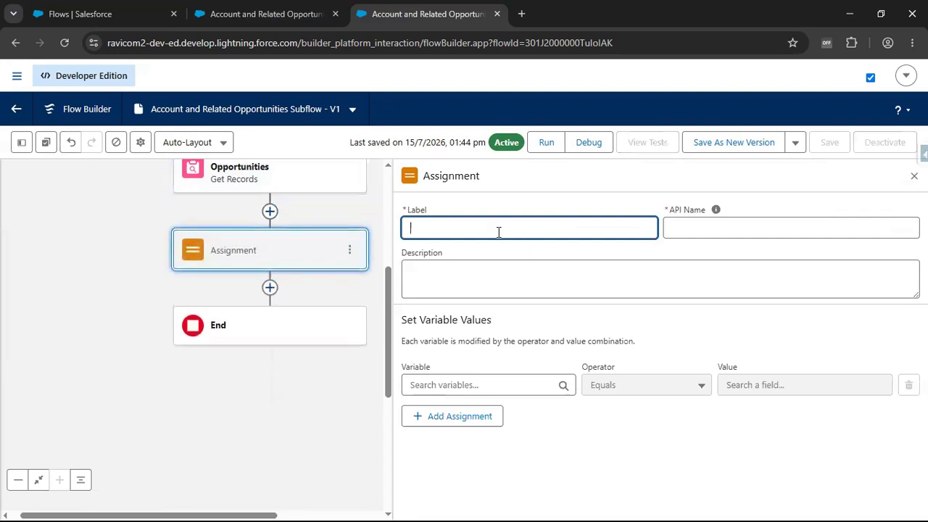
- Label the assignment "Assign Account Details" and let its API name fill in from the label
{"action": "left_click", "coordinate": [498, 231]}
{"action": "type", "text": "Assign Account Details"}
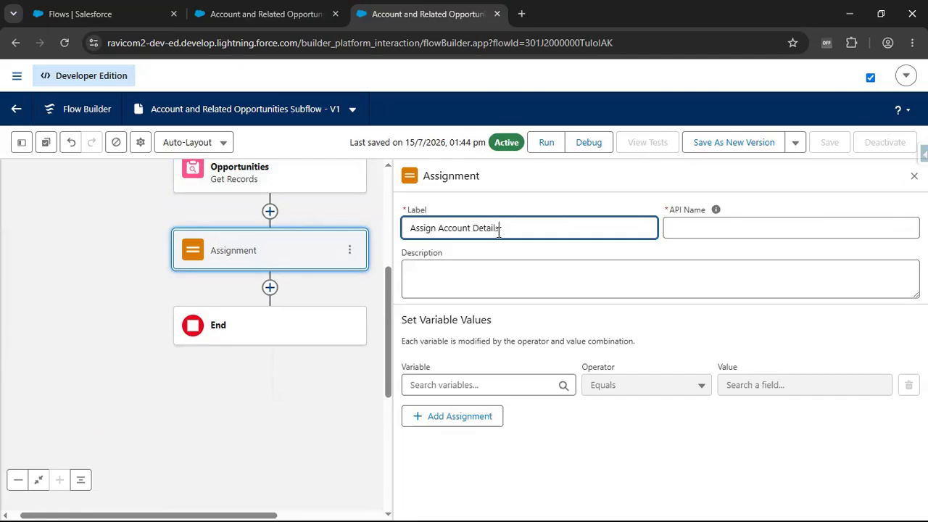
{"action": "key", "text": "Tab"}
- Create a new variable resource for the assignment with the API name accountDetails
{"action": "left_click", "coordinate": [482, 384]}
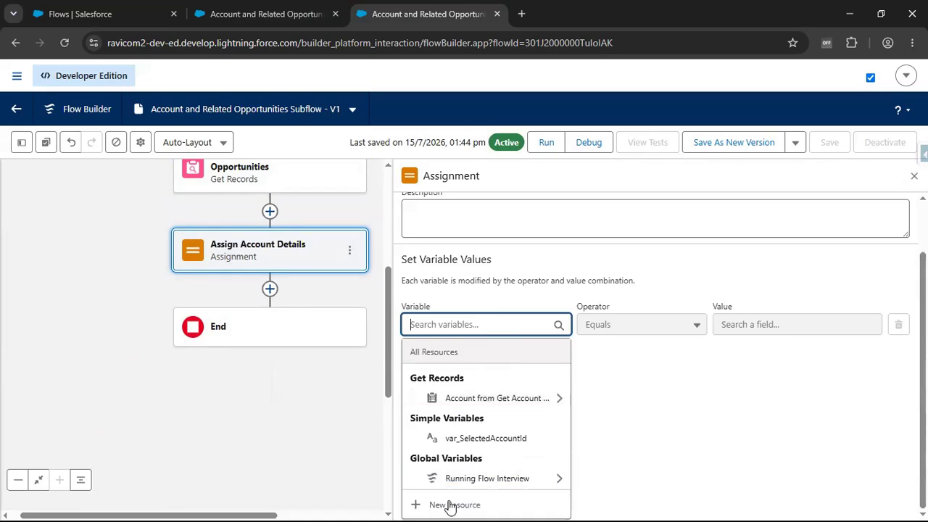
{"action": "left_click", "coordinate": [445, 506]}
{"action": "left_click", "coordinate": [310, 233]}
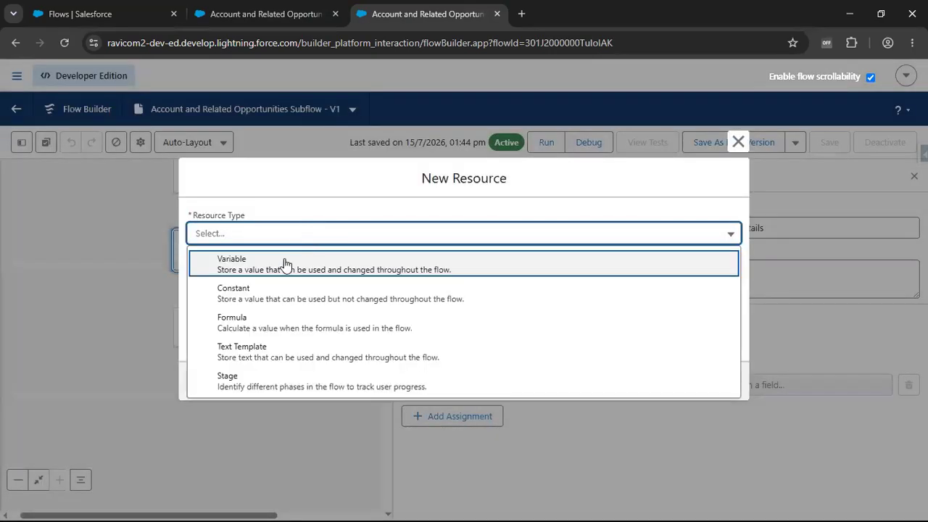
{"action": "left_click", "coordinate": [286, 261]}
{"action": "left_click", "coordinate": [285, 259]}
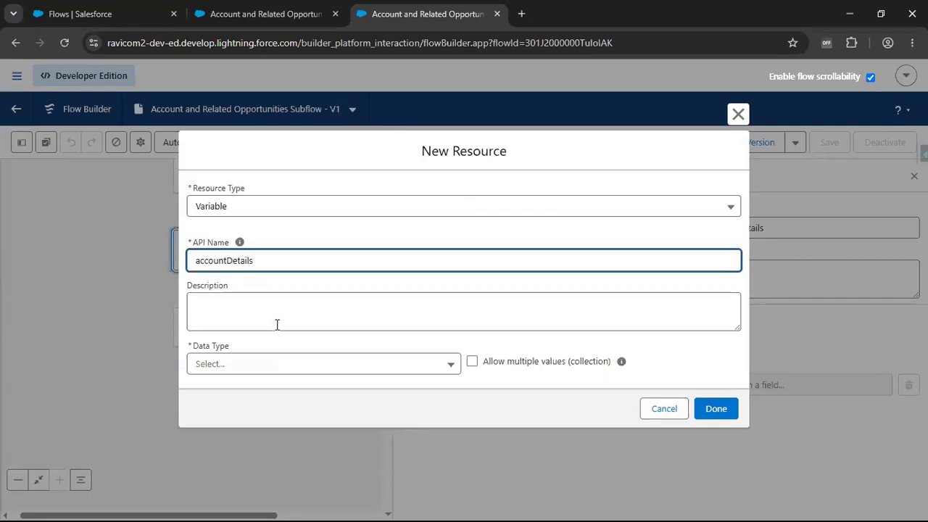
- Give accountDetails the Record data type with the Account object, make it available for output, and finish the resource
{"action": "left_click", "coordinate": [266, 366]}
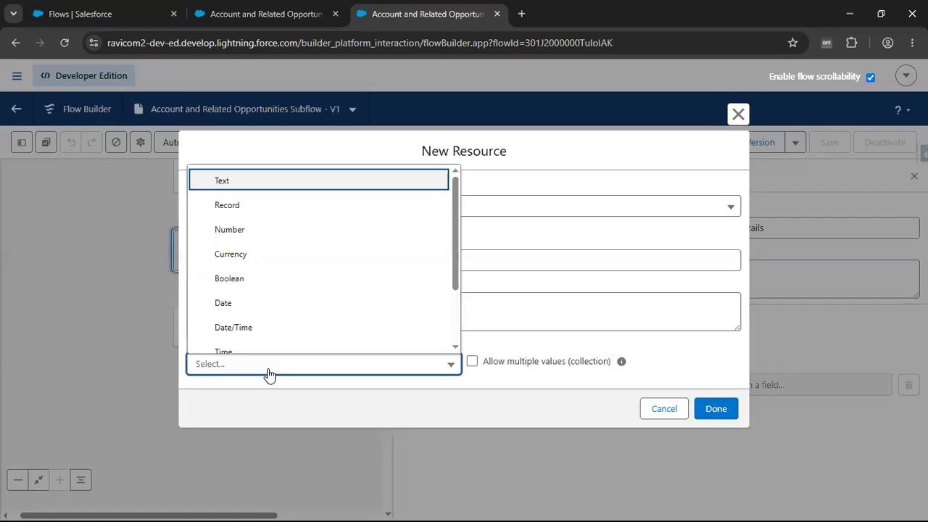
{"action": "left_click", "coordinate": [259, 207]}
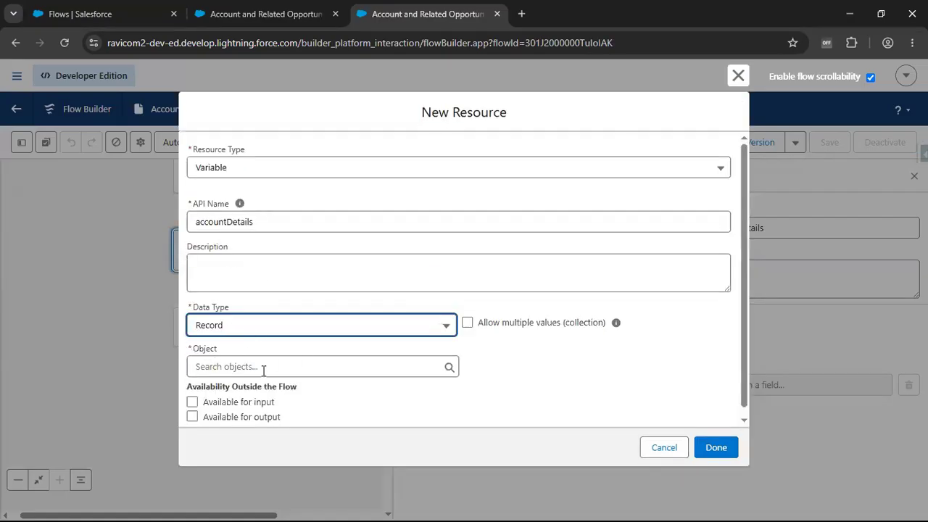
{"action": "left_click", "coordinate": [263, 366]}
{"action": "type", "text": "Account"}
{"action": "left_click", "coordinate": [255, 193]}
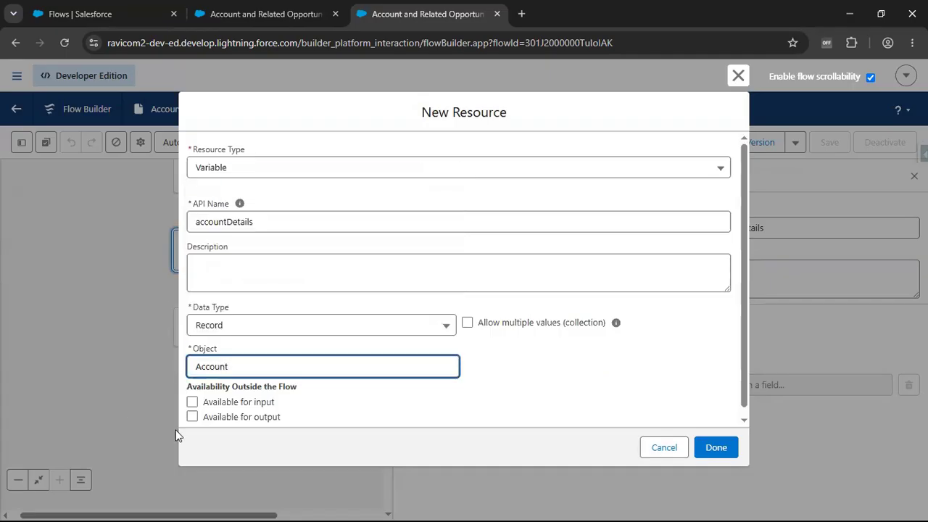
{"action": "left_click", "coordinate": [258, 421]}
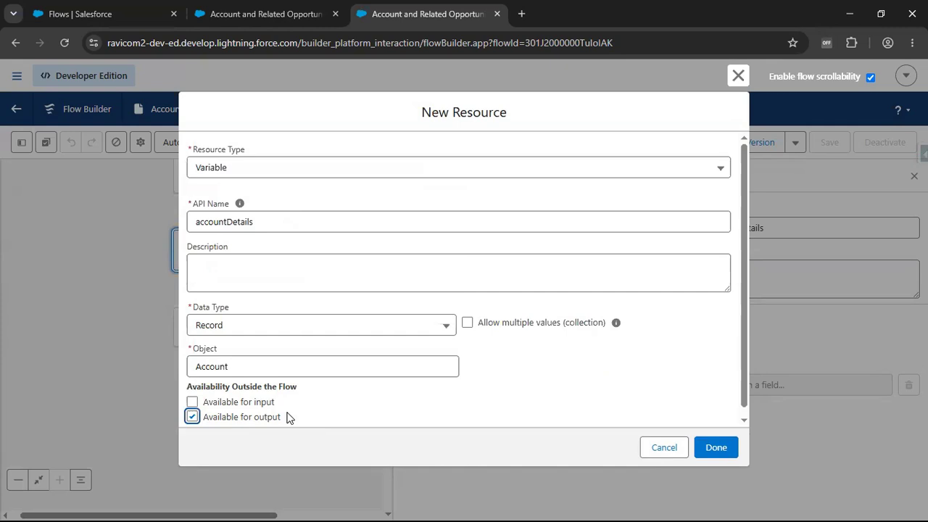
{"action": "left_click", "coordinate": [733, 455]}
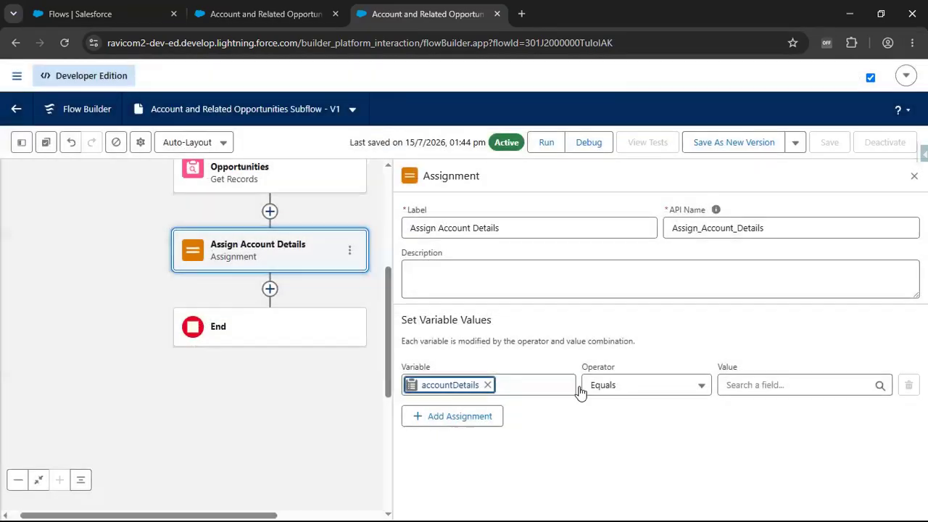
- Set the accountDetails assignment value to the entire Account record from the Get Account and Related Opportunities element
{"action": "left_click", "coordinate": [755, 387]}
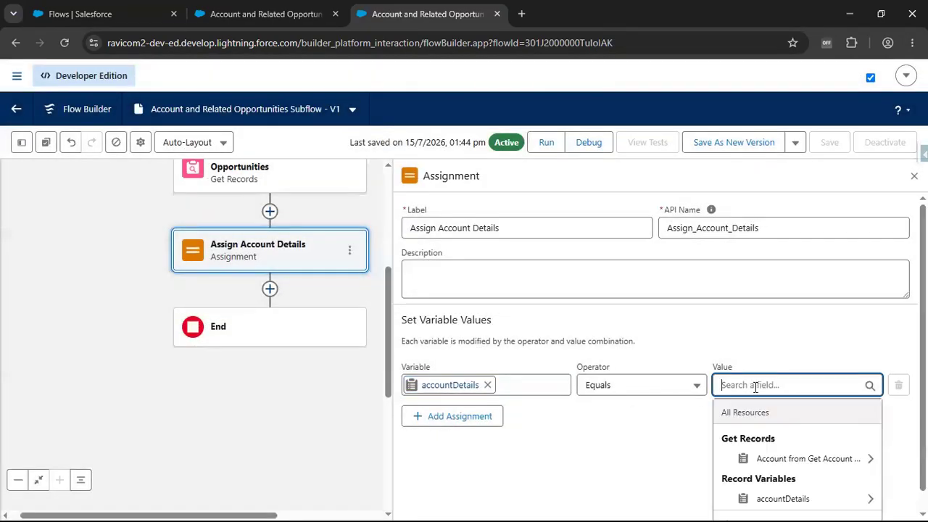
{"action": "left_click", "coordinate": [778, 461]}
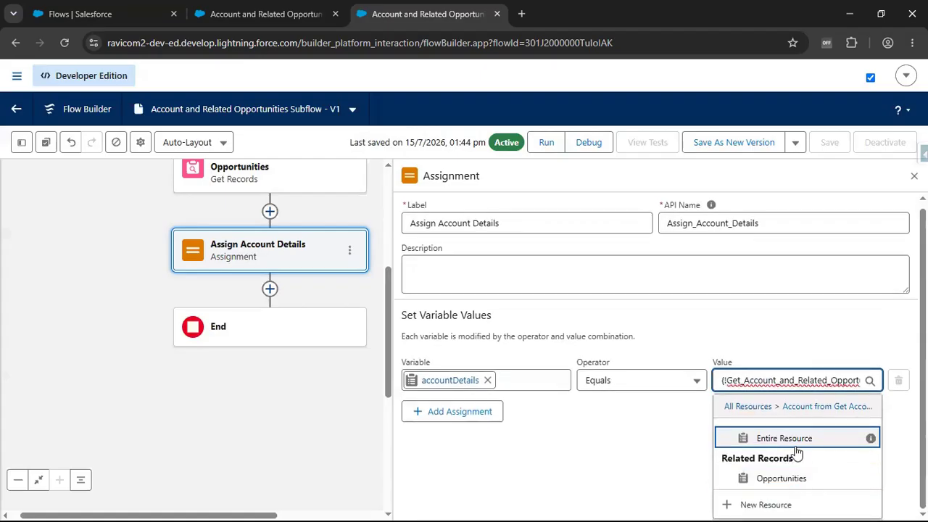
{"action": "left_click", "coordinate": [661, 436]}
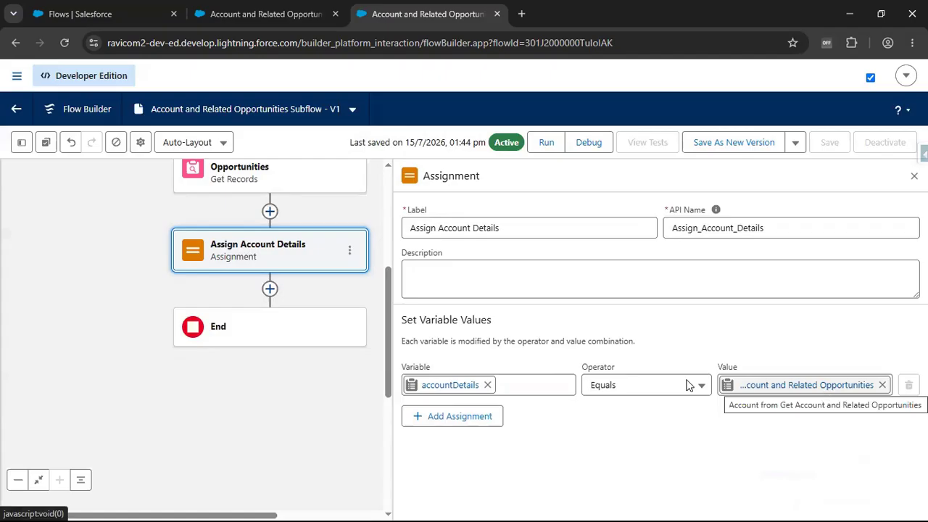
- Add a second assignment row and create a new variable resource for it with the API name opportunityDetails
{"action": "left_click", "coordinate": [442, 416]}
{"action": "scroll", "coordinate": [442, 429], "scroll_direction": "down", "scroll_amount": 2}
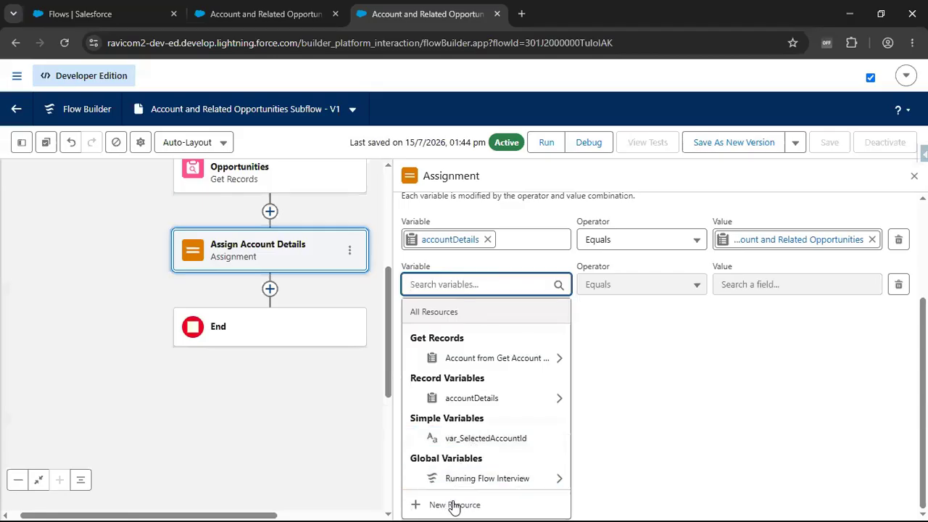
{"action": "left_click", "coordinate": [454, 505]}
{"action": "left_click", "coordinate": [268, 233]}
{"action": "left_click", "coordinate": [263, 264]}
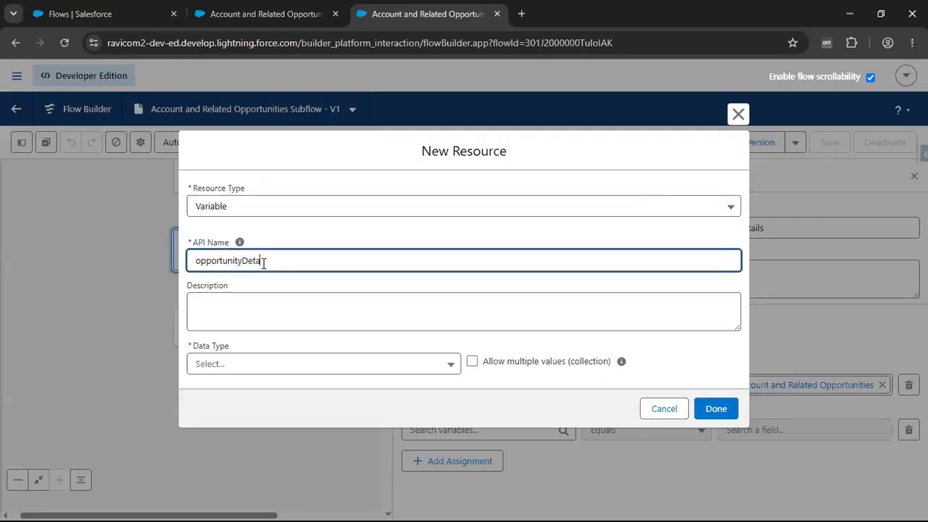
- Make opportunityDetails a Record collection of the Opportunity object, available for output, and finish the resource
{"action": "left_click", "coordinate": [221, 366]}
{"action": "left_click", "coordinate": [237, 208]}
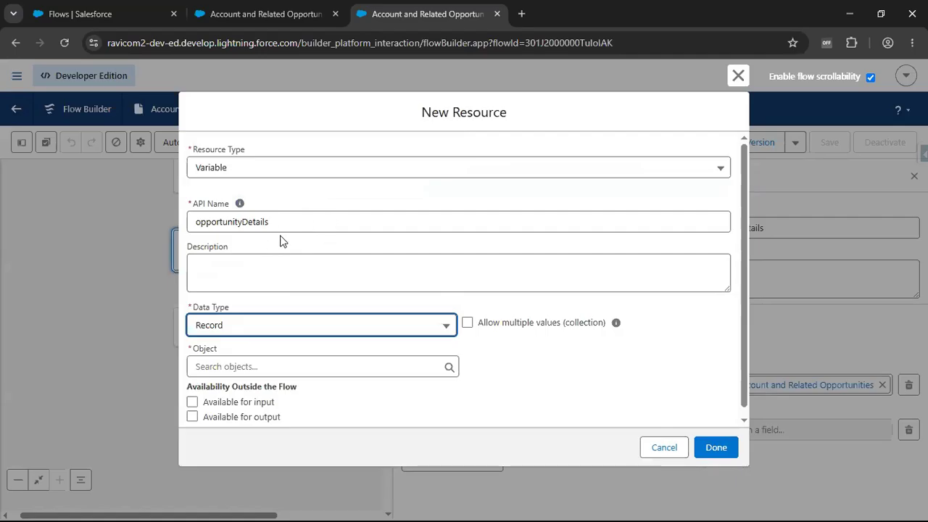
{"action": "left_click", "coordinate": [468, 324]}
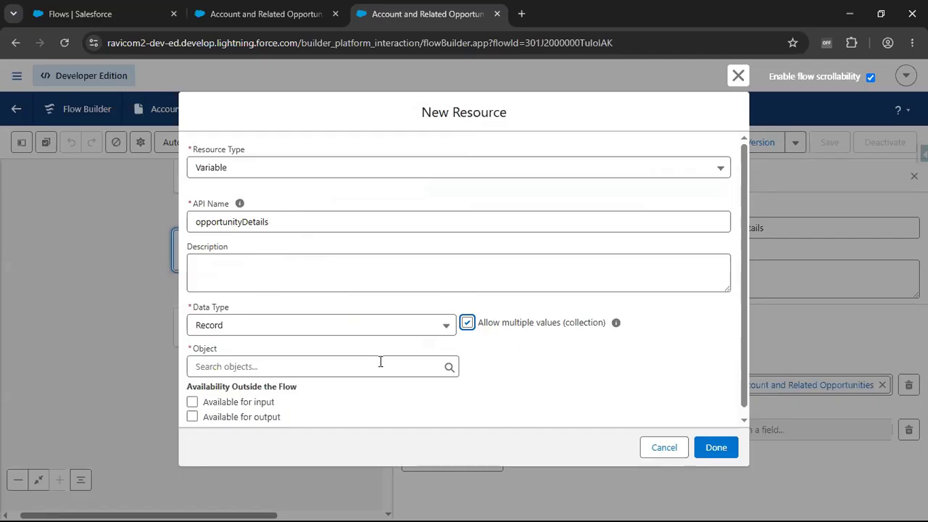
{"action": "left_click", "coordinate": [284, 367]}
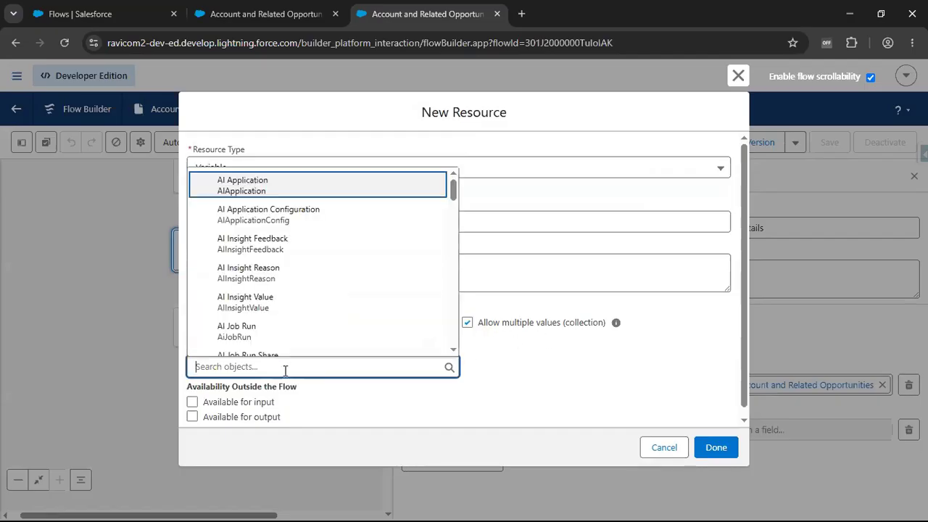
{"action": "type", "text": "Opp"}
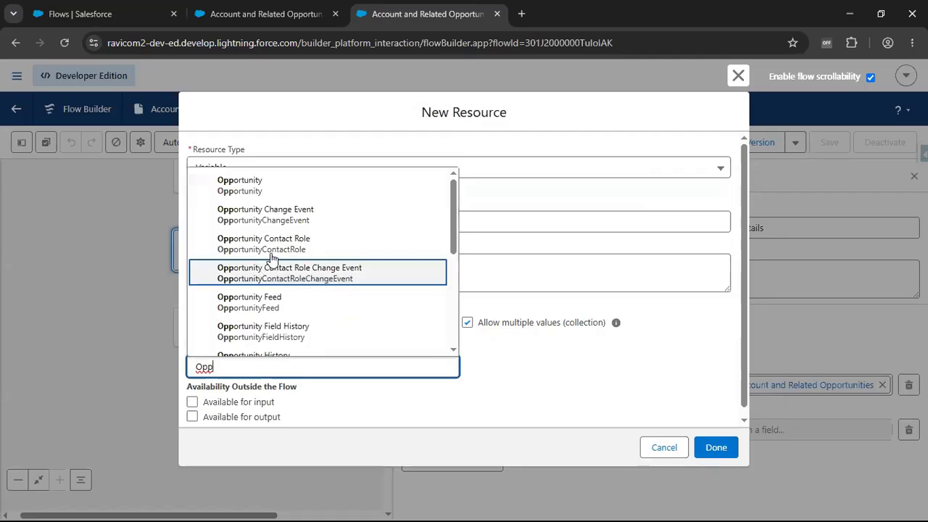
{"action": "left_click", "coordinate": [260, 187]}
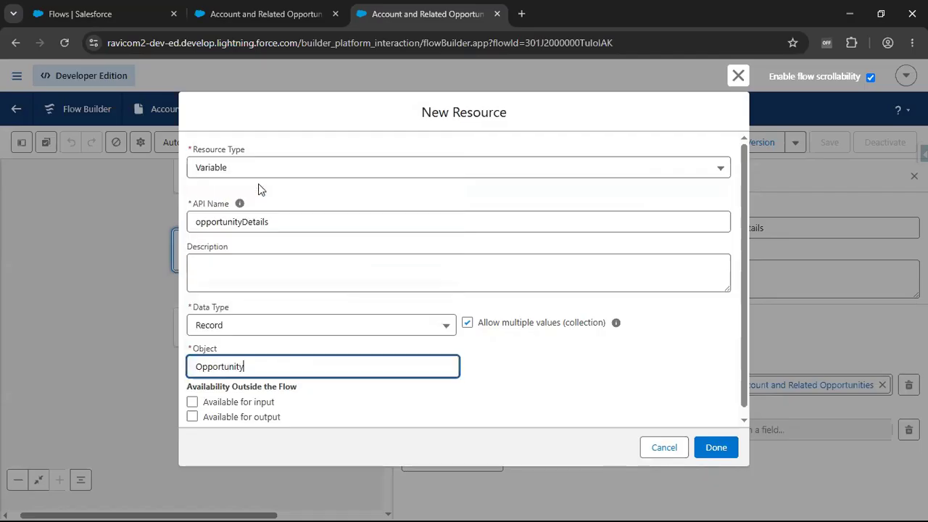
{"action": "left_click", "coordinate": [218, 418]}
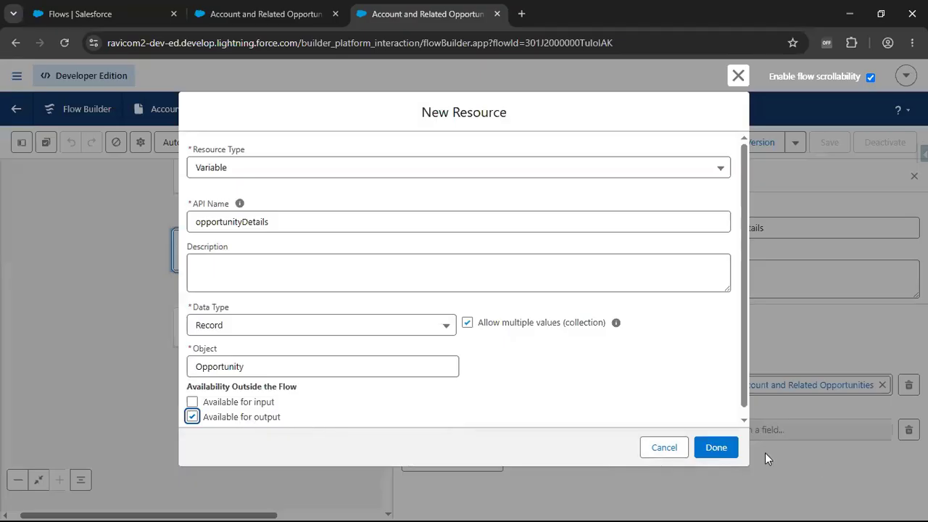
{"action": "left_click", "coordinate": [716, 447]}
- Set the opportunityDetails row to the Add operator with the related Opportunities of the retrieved Account as its value
{"action": "left_click", "coordinate": [682, 432]}
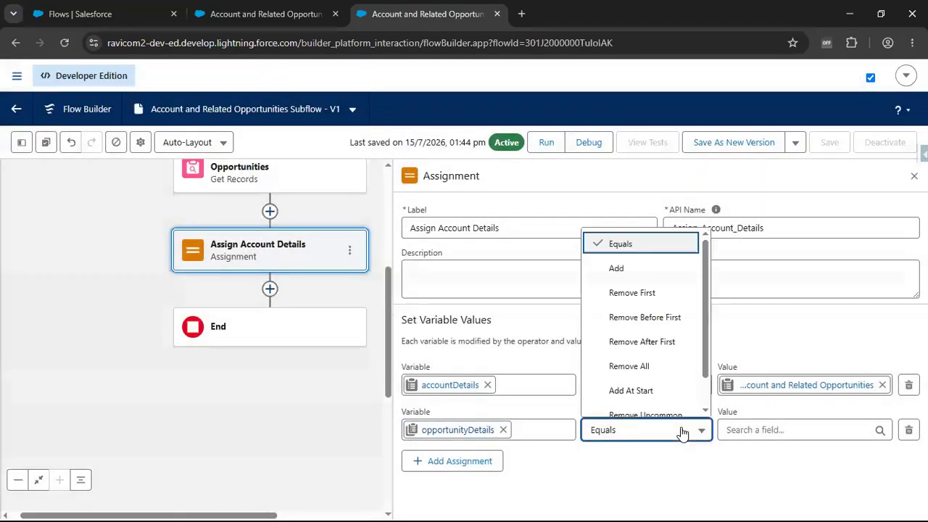
{"action": "left_click", "coordinate": [669, 269]}
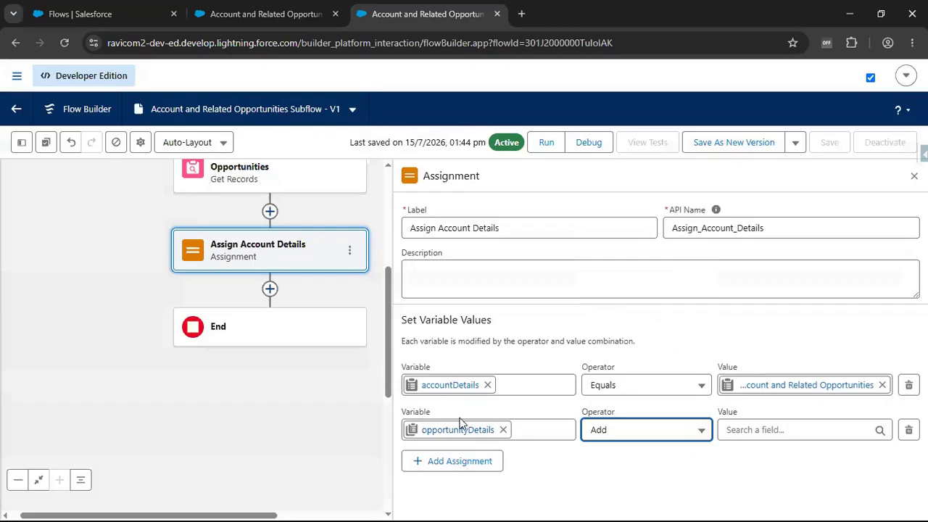
{"action": "left_click", "coordinate": [816, 431]}
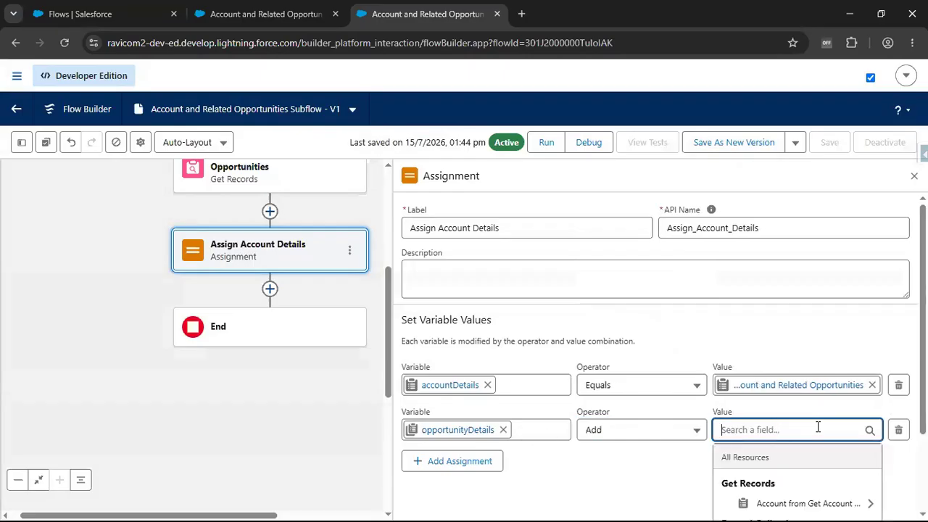
{"action": "scroll", "coordinate": [818, 429], "scroll_direction": "down", "scroll_amount": 1}
{"action": "left_click", "coordinate": [818, 439]}
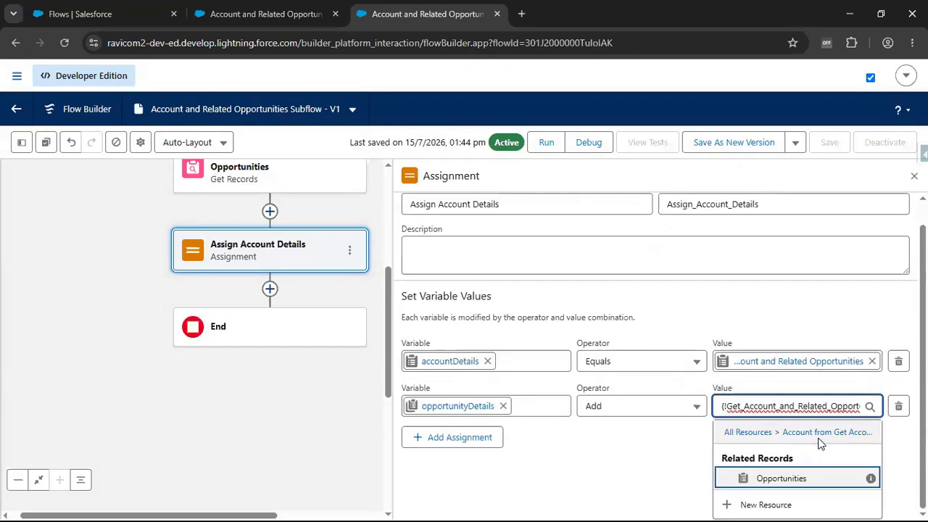
{"action": "left_click", "coordinate": [793, 483]}
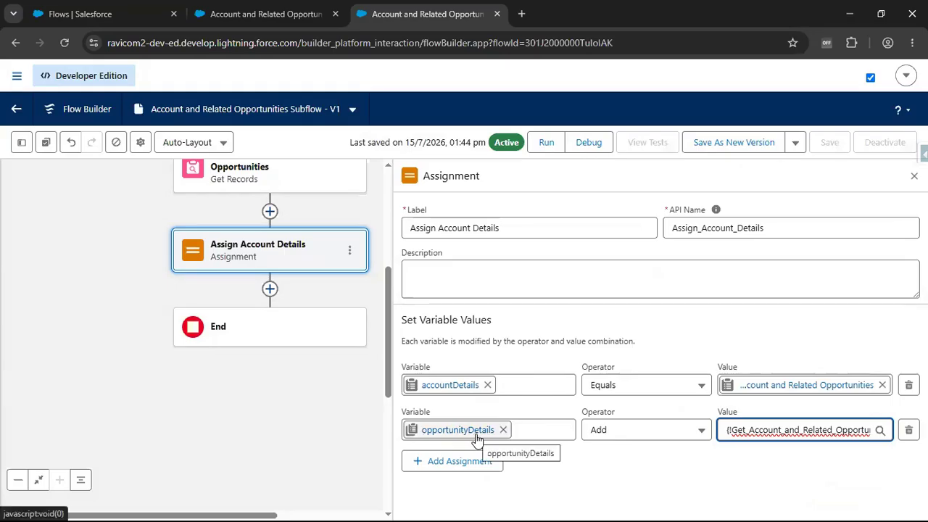
- Save the subflow as a new version and activate it
{"action": "left_click", "coordinate": [756, 142]}
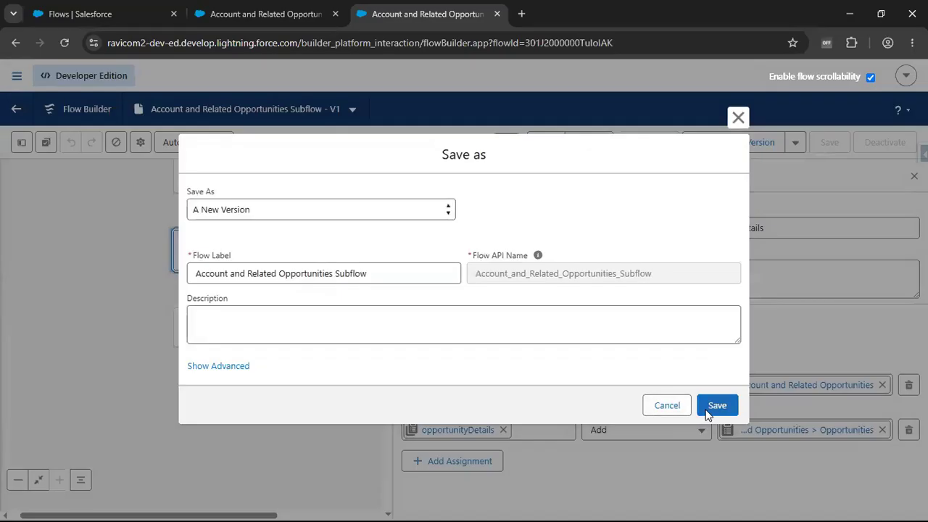
{"action": "left_click", "coordinate": [714, 407]}
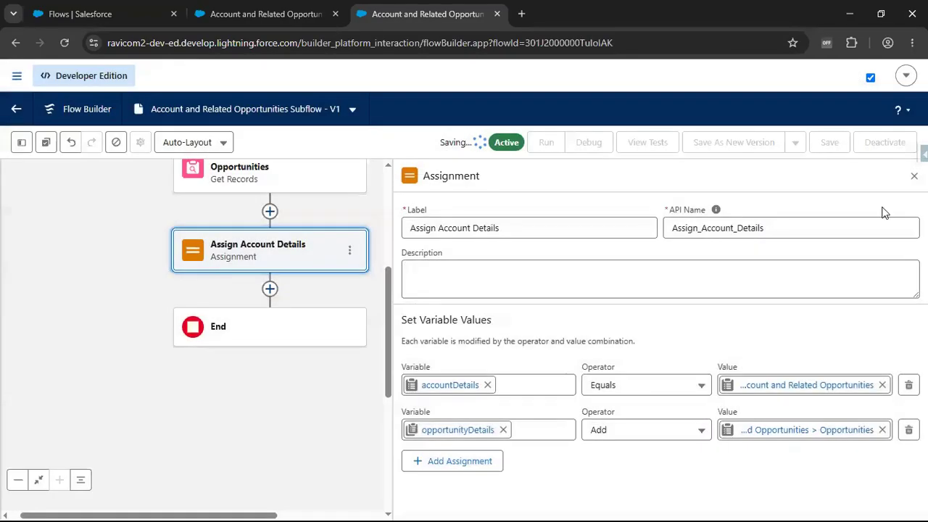
{"action": "left_click", "coordinate": [896, 143]}
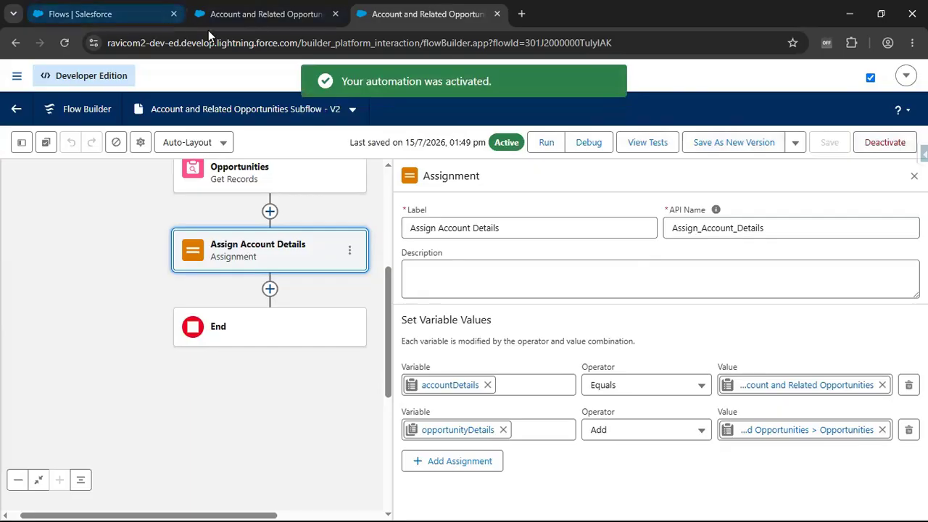
- Reload the Account and Related Opportunity Details flow and open its screen to review the configured subflow screen action
{"action": "left_click", "coordinate": [252, 19]}
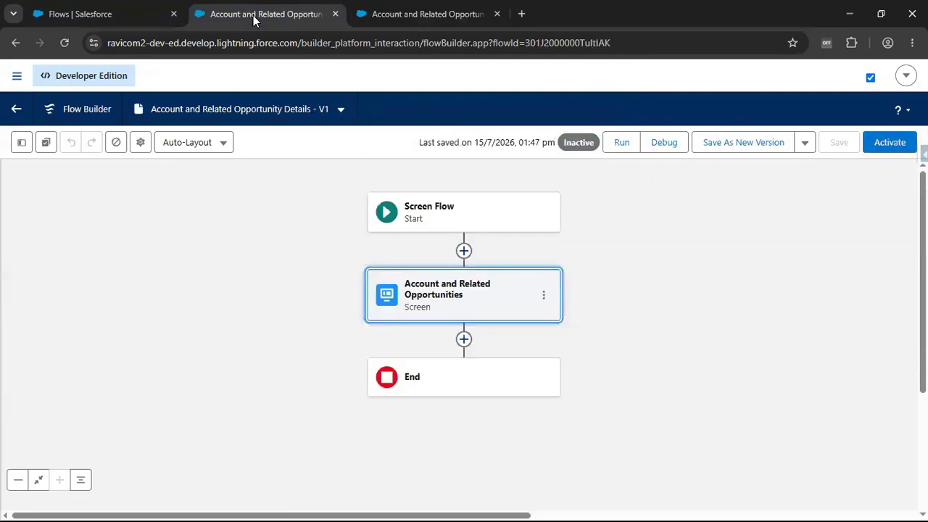
{"action": "left_click", "coordinate": [64, 44]}
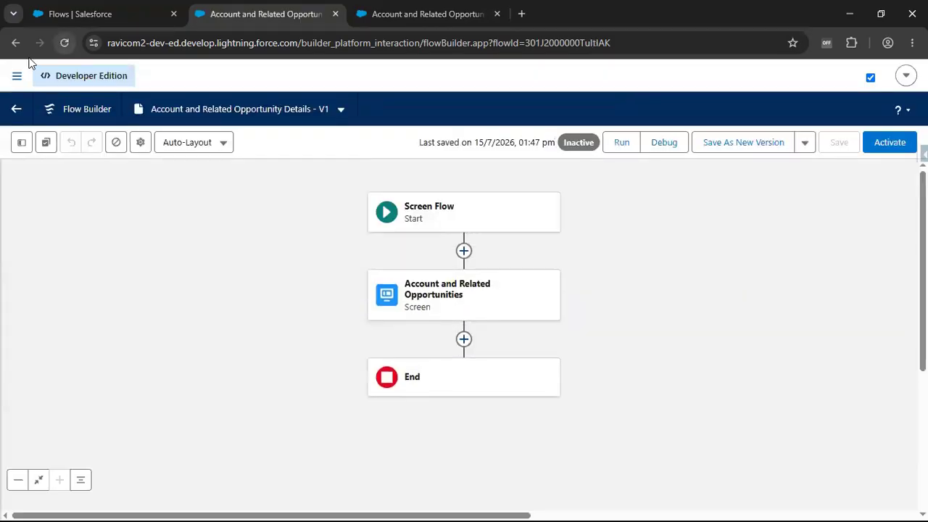
{"action": "double_click", "coordinate": [464, 286]}
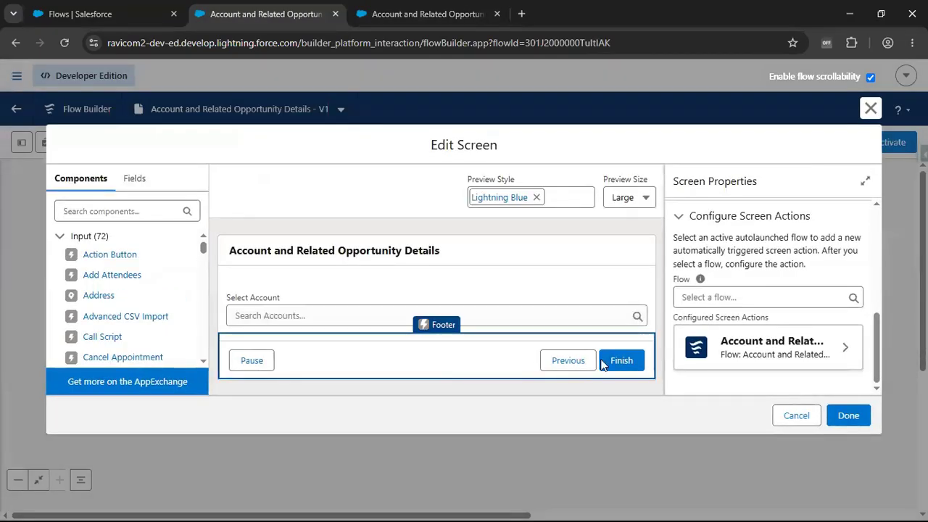
{"action": "left_click", "coordinate": [827, 355]}
{"action": "scroll", "coordinate": [790, 348], "scroll_direction": "down", "scroll_amount": 10}
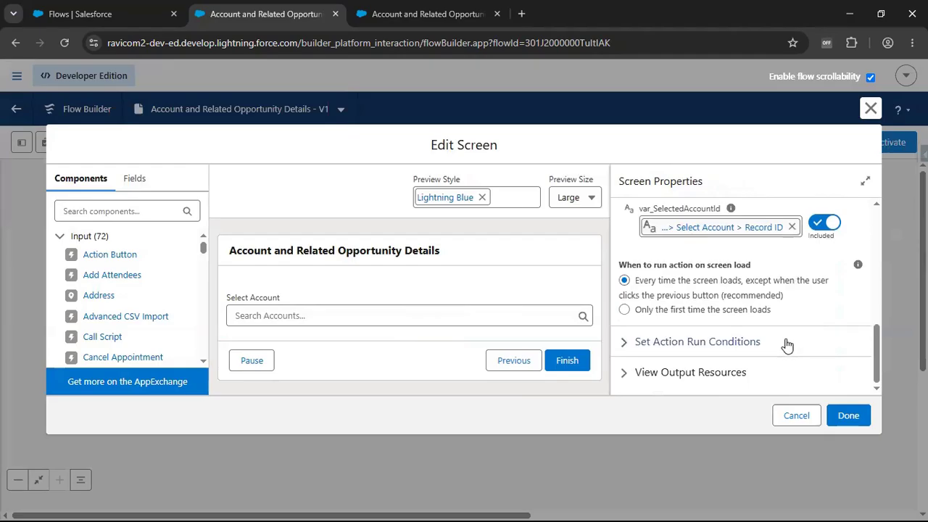
{"action": "scroll", "coordinate": [787, 344], "scroll_direction": "up", "scroll_amount": 2}
- Add a Display Text component below the Select Account lookup and give it the API name accountDetails
{"action": "left_click", "coordinate": [99, 213]}
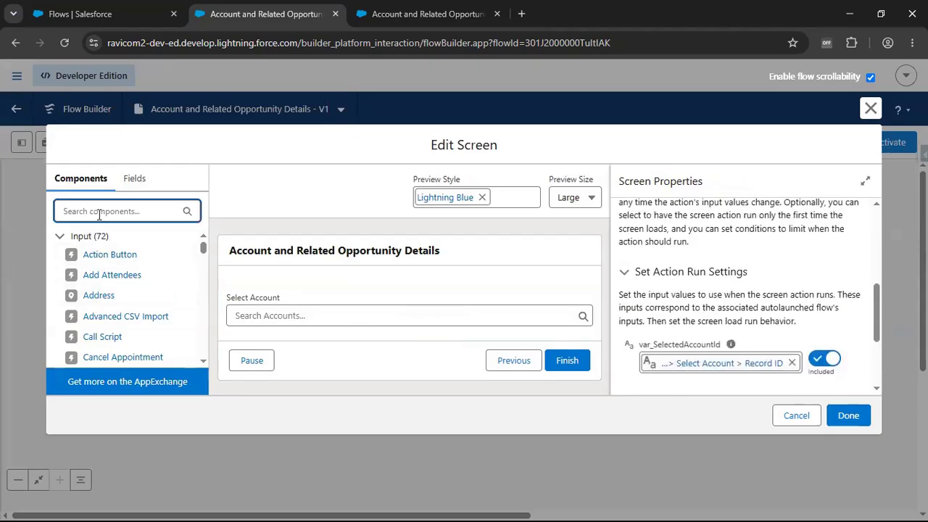
{"action": "type", "text": "disp"}
{"action": "left_click_drag", "start_coordinate": [93, 260], "coordinate": [290, 341]}
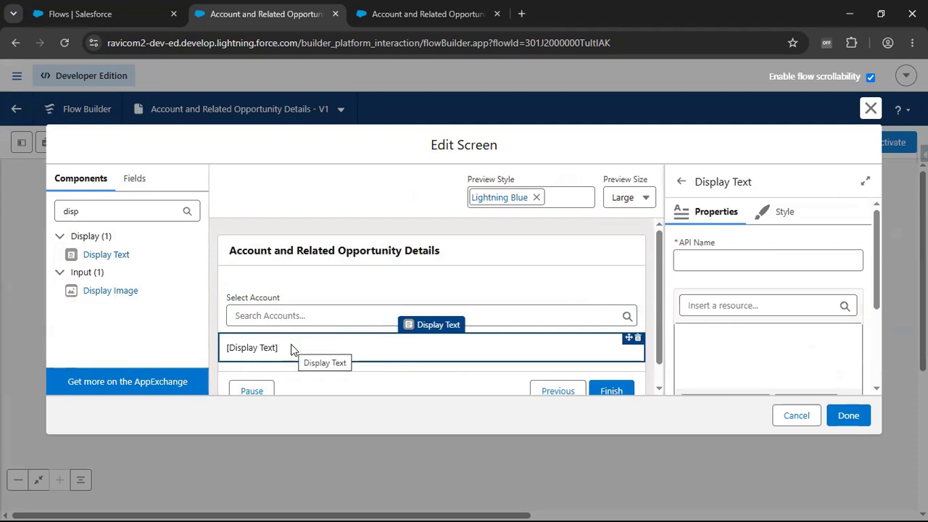
{"action": "left_click", "coordinate": [771, 261]}
{"action": "type", "text": "accouy"}
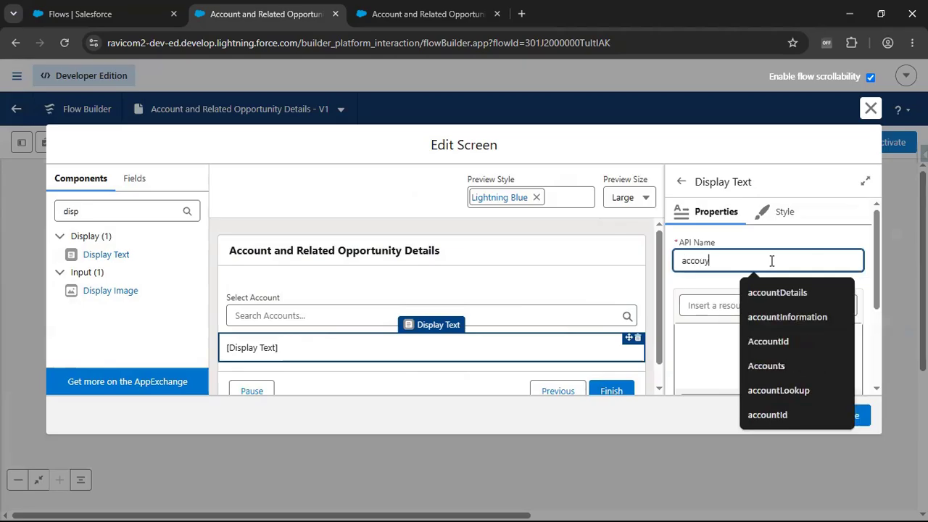
{"action": "key", "text": "BackSpace"}
{"action": "type", "text": "ntD"}
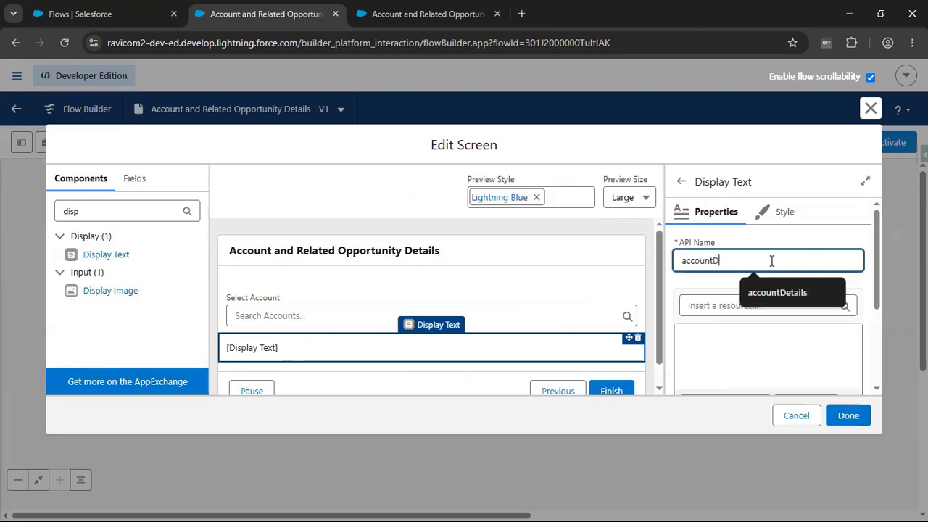
{"action": "type", "text": "etails"}
- Write "Account Name:" in the display text, followed by the Account Name field of the subflow screen action's accountDetails result
{"action": "left_click", "coordinate": [707, 340]}
{"action": "type", "text": "Account Name:"}
{"action": "left_click", "coordinate": [713, 310]}
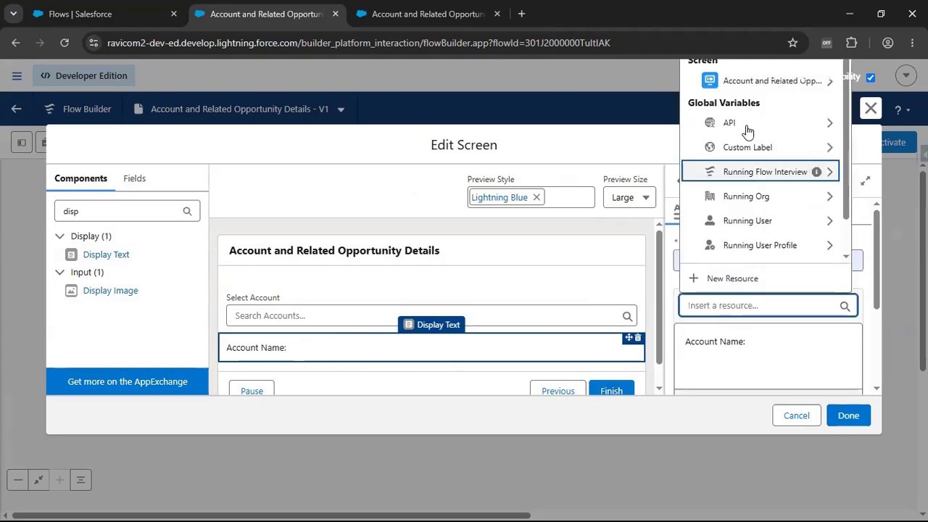
{"action": "left_click", "coordinate": [749, 82]}
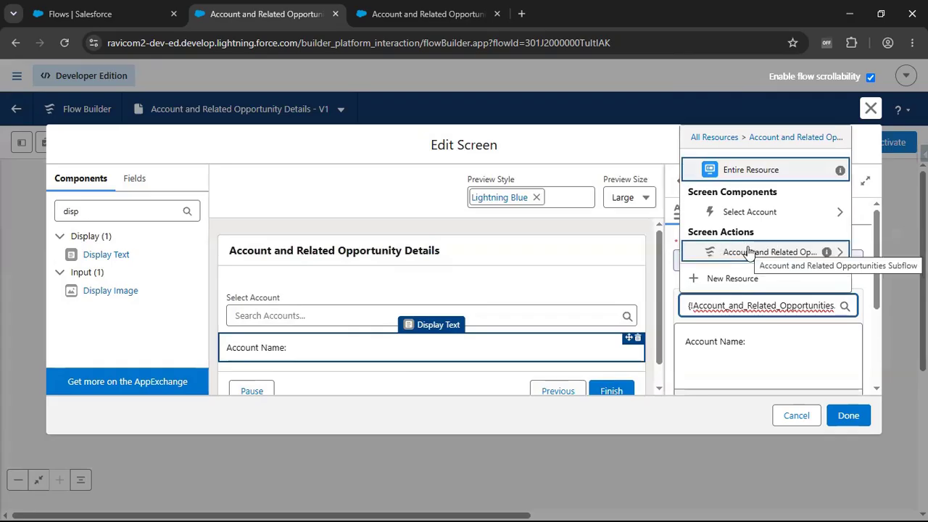
{"action": "left_click", "coordinate": [749, 253]}
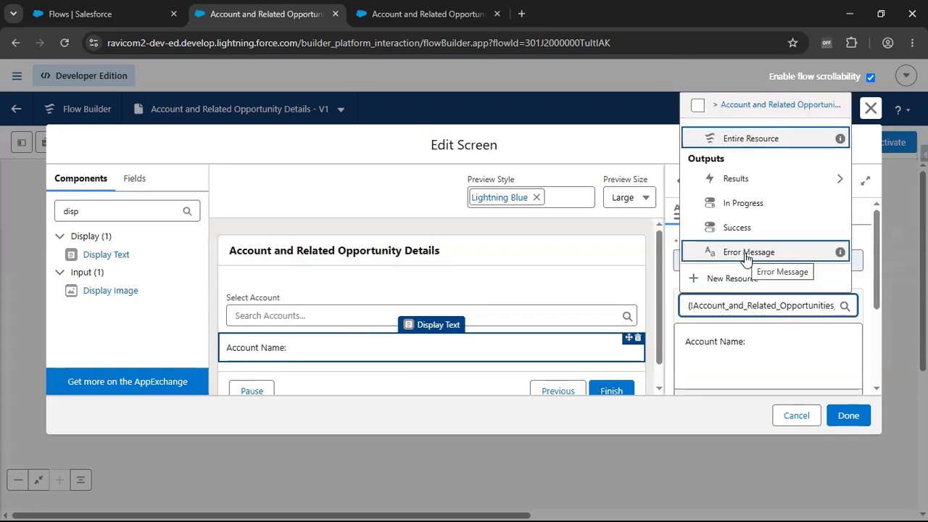
{"action": "left_click", "coordinate": [749, 181]}
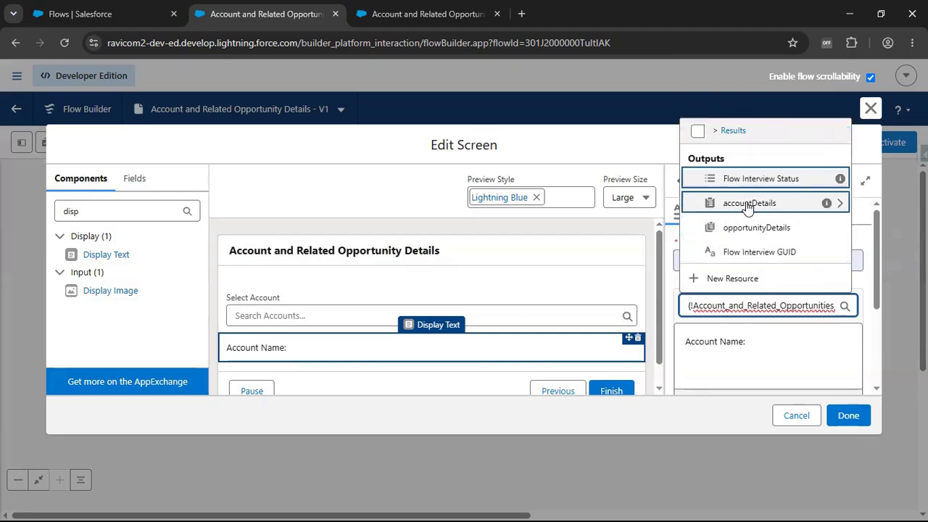
{"action": "left_click", "coordinate": [747, 206]}
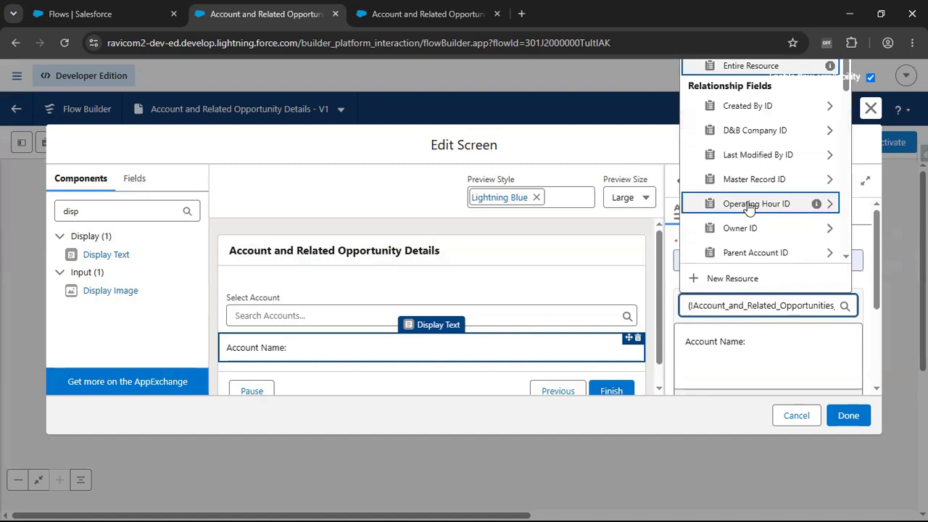
{"action": "type", "text": "Name"}
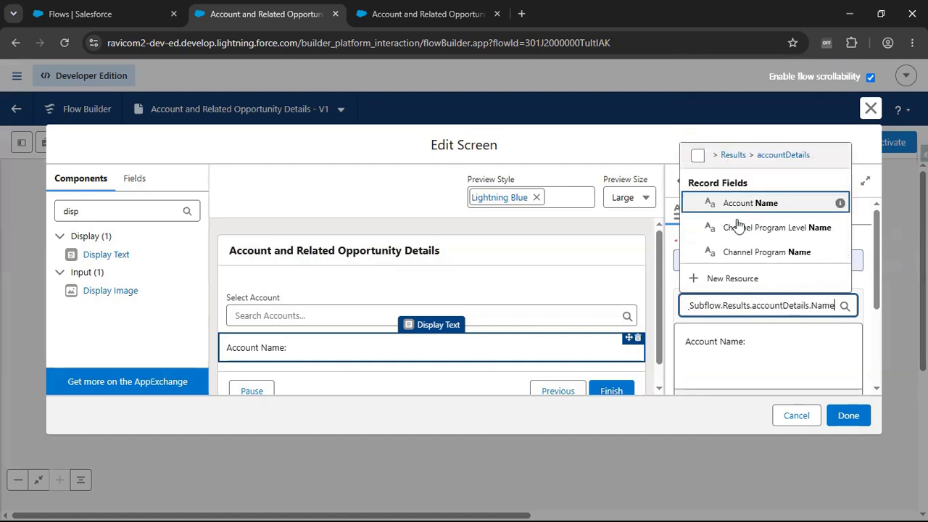
{"action": "left_click", "coordinate": [736, 208]}
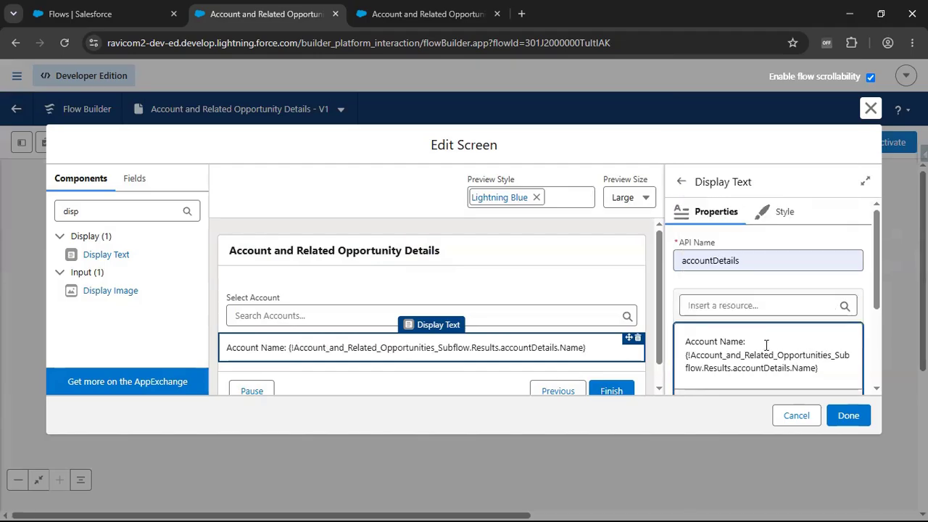
- Add a "Rating:" line to the display text, followed by the Account Rating field of the subflow screen action's accountDetails result
{"action": "scroll", "coordinate": [767, 345], "scroll_direction": "down", "scroll_amount": 2}
{"action": "key", "text": "Return"}
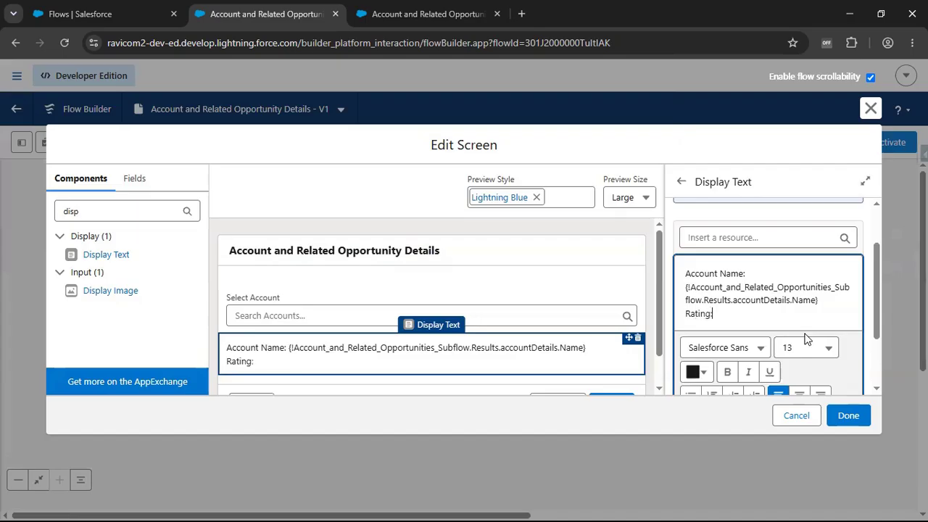
{"action": "left_click", "coordinate": [757, 240]}
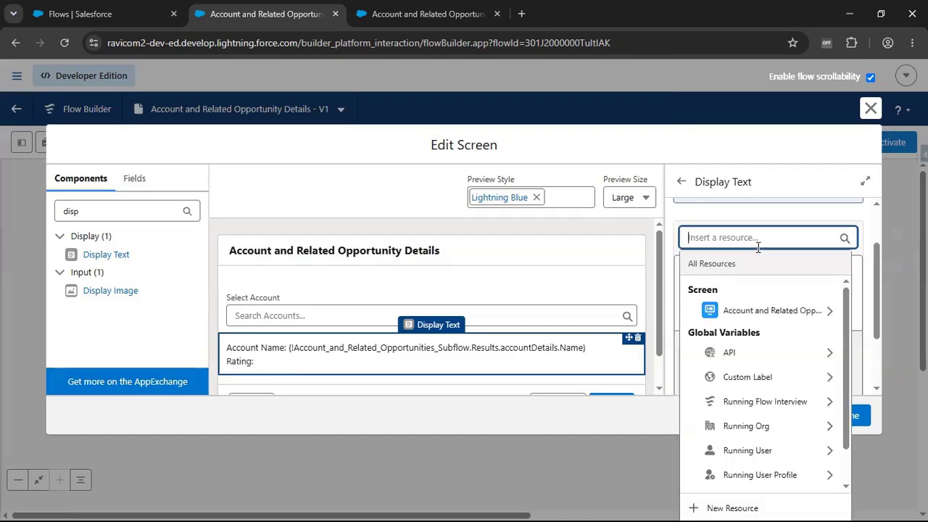
{"action": "left_click", "coordinate": [747, 312]}
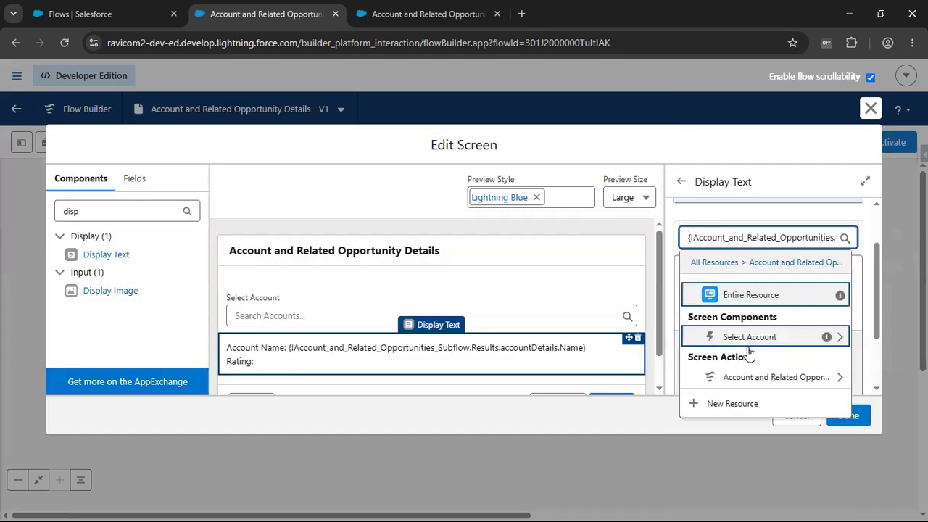
{"action": "left_click", "coordinate": [743, 383]}
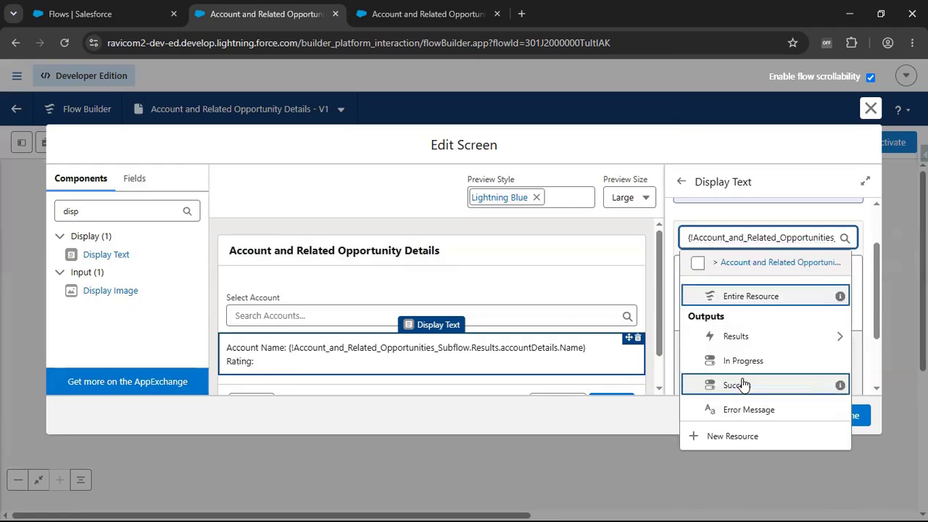
{"action": "left_click", "coordinate": [756, 329]}
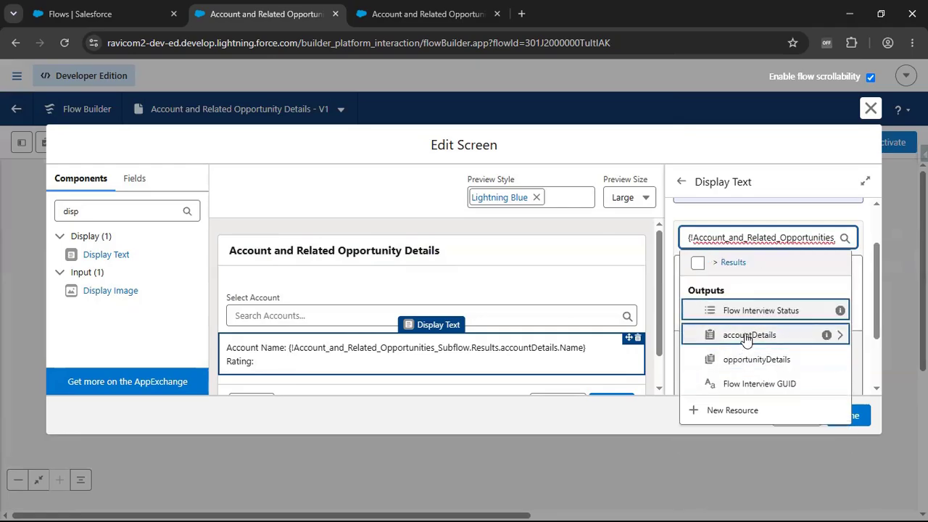
{"action": "left_click", "coordinate": [745, 337]}
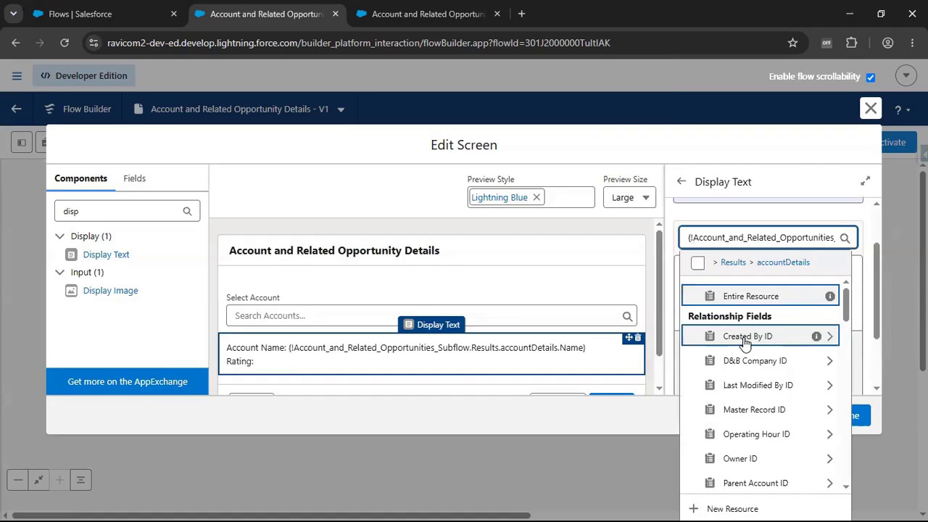
{"action": "type", "text": "Rating"}
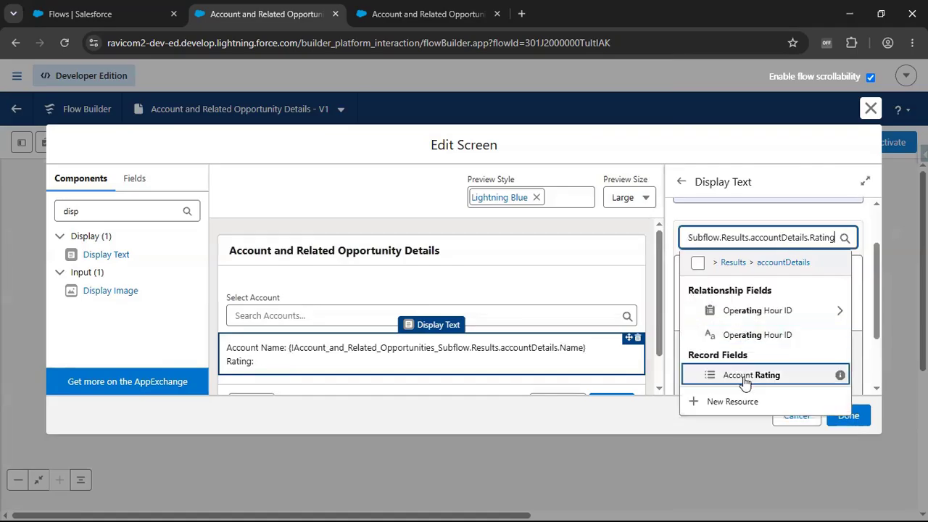
{"action": "left_click", "coordinate": [745, 376]}
- Add an "Annual Revenue:" line to the display text, followed by the Annual Revenue field of the subflow's accountDetails result
{"action": "scroll", "coordinate": [753, 363], "scroll_direction": "down", "scroll_amount": 1}
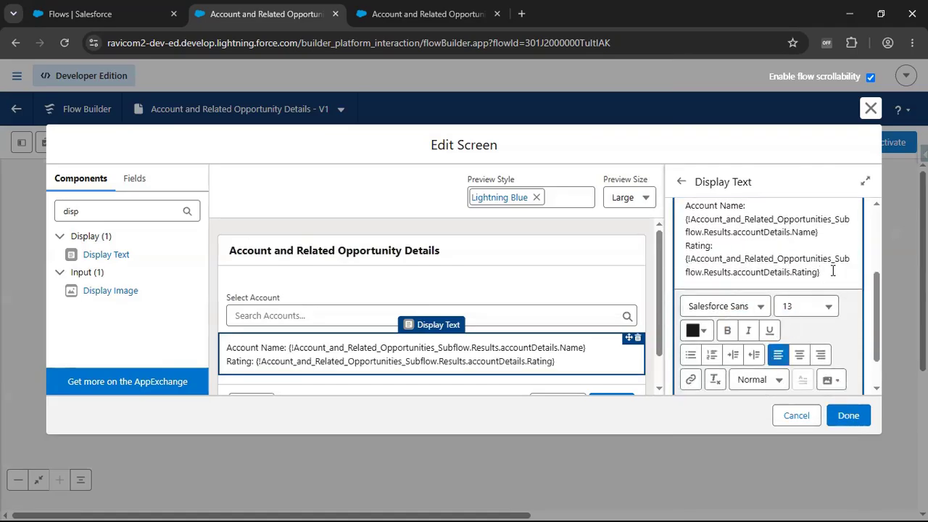
{"action": "key", "text": "Return"}
{"action": "key", "text": "Return"}
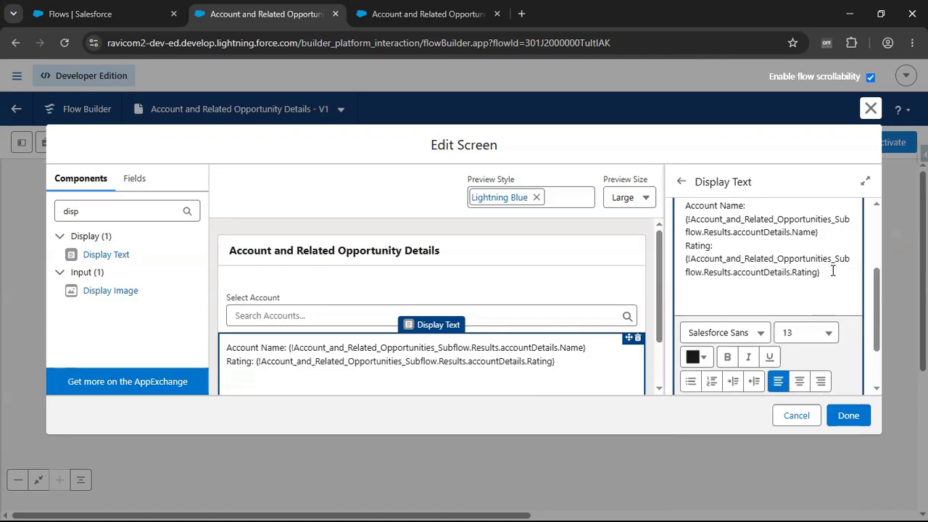
{"action": "key", "text": "BackSpace"}
{"action": "type", "text": "Annual "}
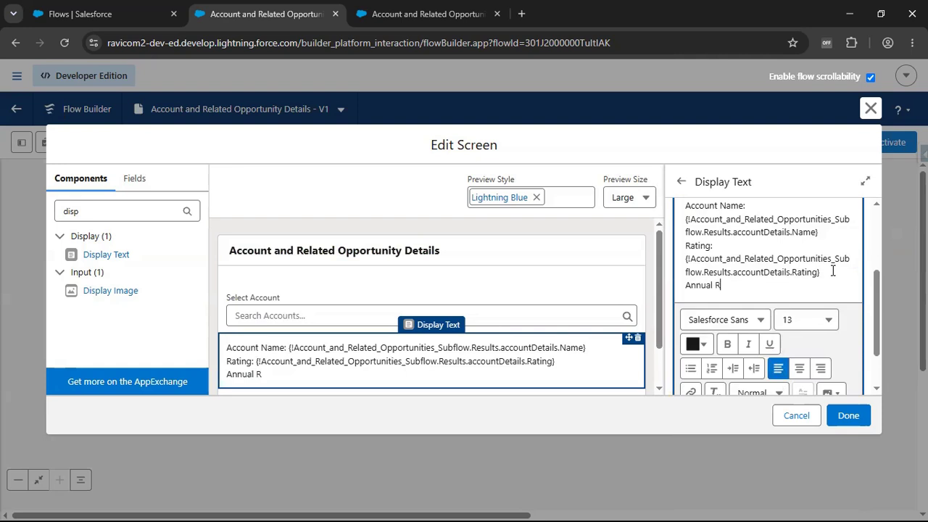
{"action": "type", "text": "Revenue:"}
{"action": "scroll", "coordinate": [811, 267], "scroll_direction": "up", "scroll_amount": 2}
{"action": "left_click", "coordinate": [767, 238]}
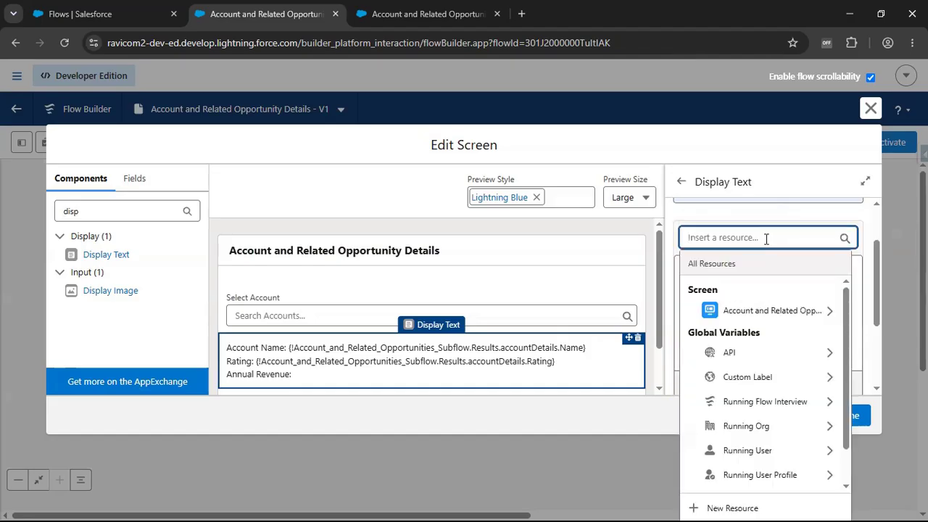
{"action": "left_click", "coordinate": [750, 313]}
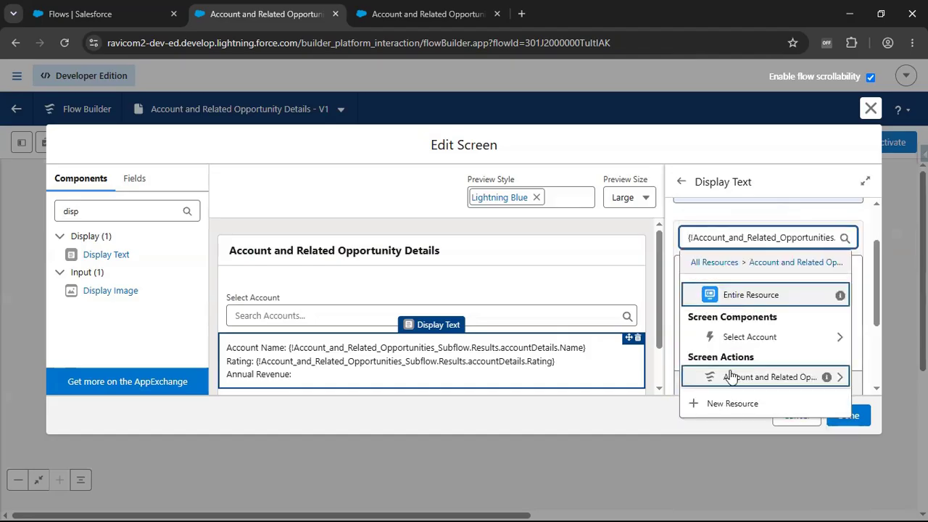
{"action": "left_click", "coordinate": [730, 376]}
{"action": "left_click", "coordinate": [725, 338]}
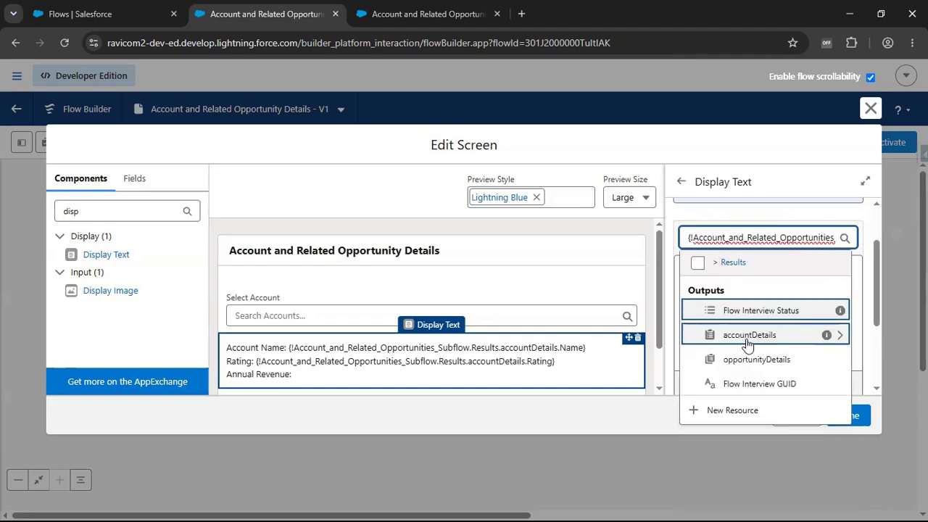
{"action": "left_click", "coordinate": [747, 341]}
{"action": "type", "text": "Ann"}
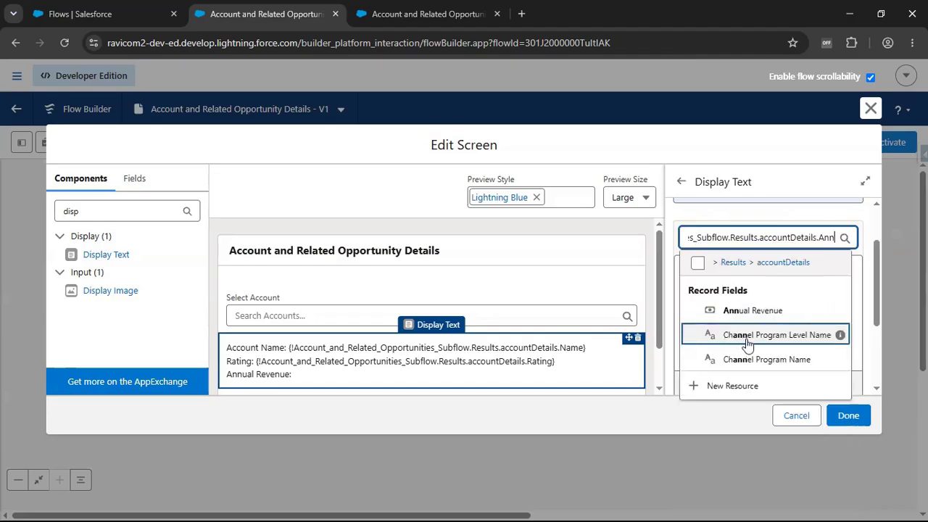
{"action": "left_click", "coordinate": [717, 311]}
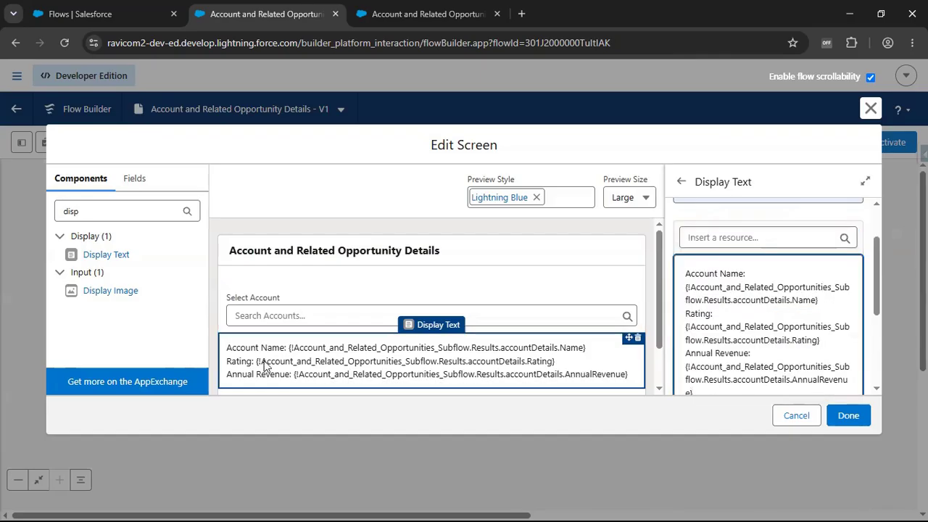
- Make the Account Name, Rating and Annual Revenue labels in the display text bold
{"action": "scroll", "coordinate": [279, 350], "scroll_direction": "down", "scroll_amount": 2}
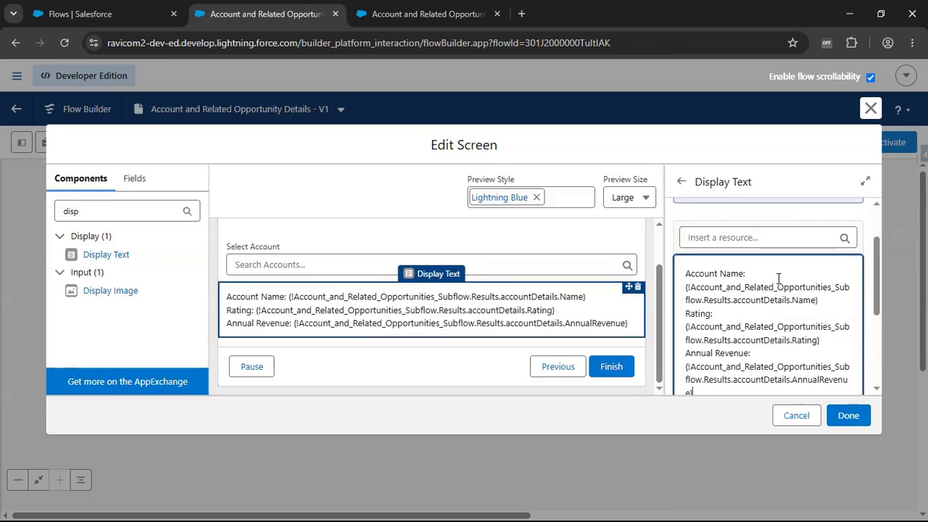
{"action": "left_click_drag", "start_coordinate": [771, 275], "coordinate": [632, 284]}
{"action": "scroll", "coordinate": [793, 330], "scroll_direction": "down", "scroll_amount": 3}
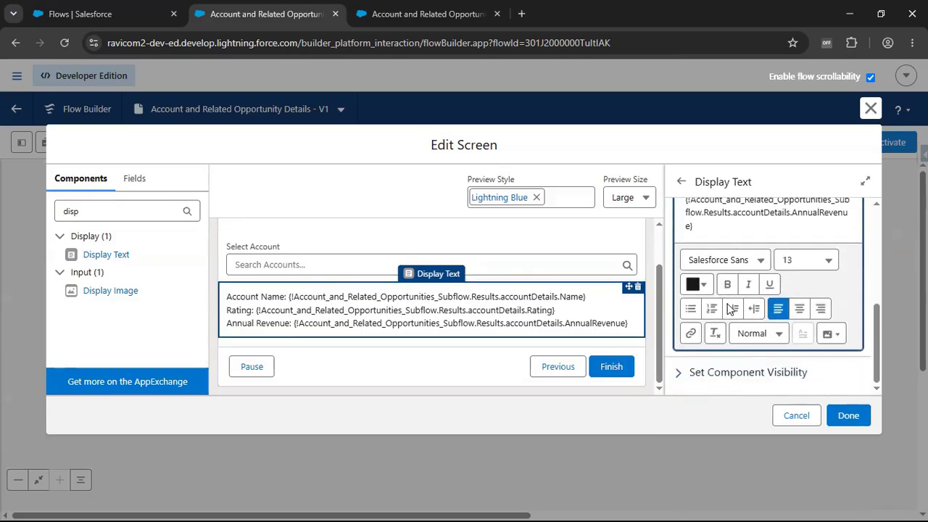
{"action": "left_click", "coordinate": [727, 284]}
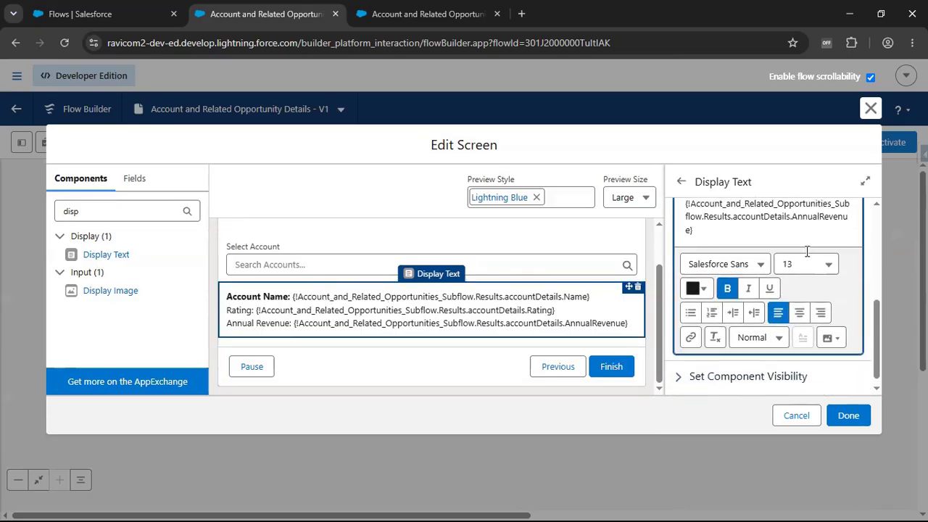
{"action": "left_click_drag", "start_coordinate": [723, 215], "coordinate": [685, 214]}
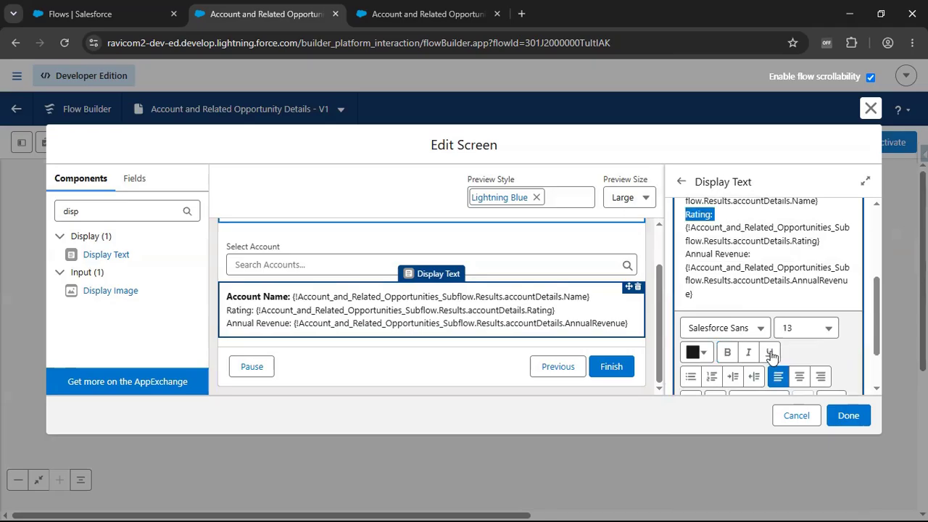
{"action": "left_click", "coordinate": [727, 352]}
{"action": "left_click", "coordinate": [686, 259]}
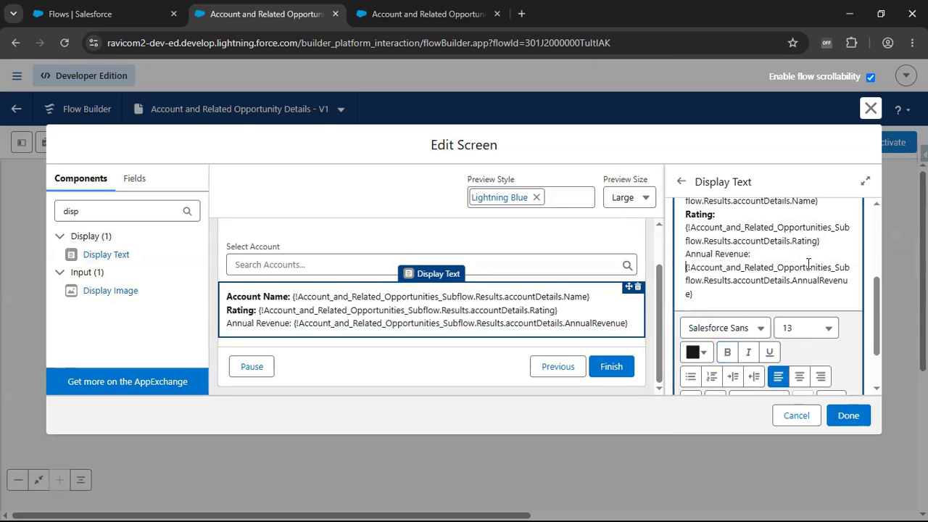
{"action": "left_click_drag", "start_coordinate": [772, 252], "coordinate": [690, 253]}
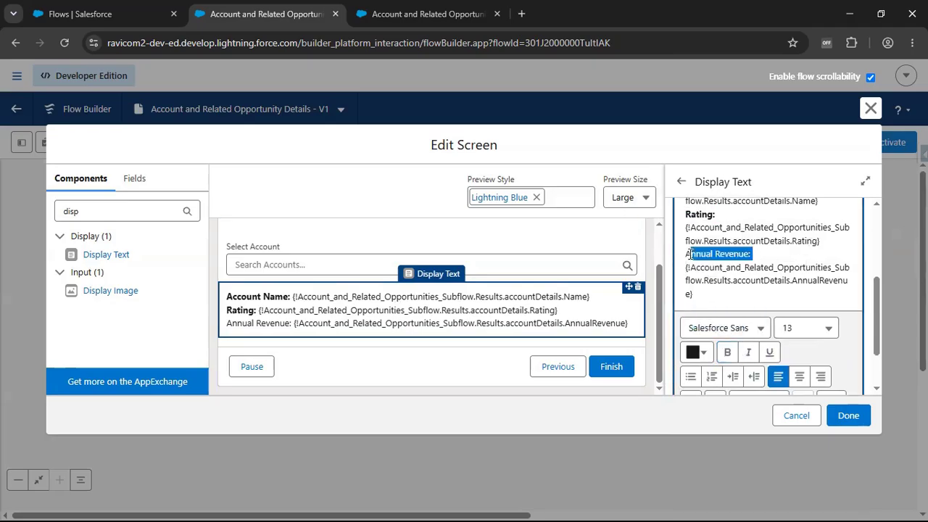
{"action": "left_click", "coordinate": [727, 352]}
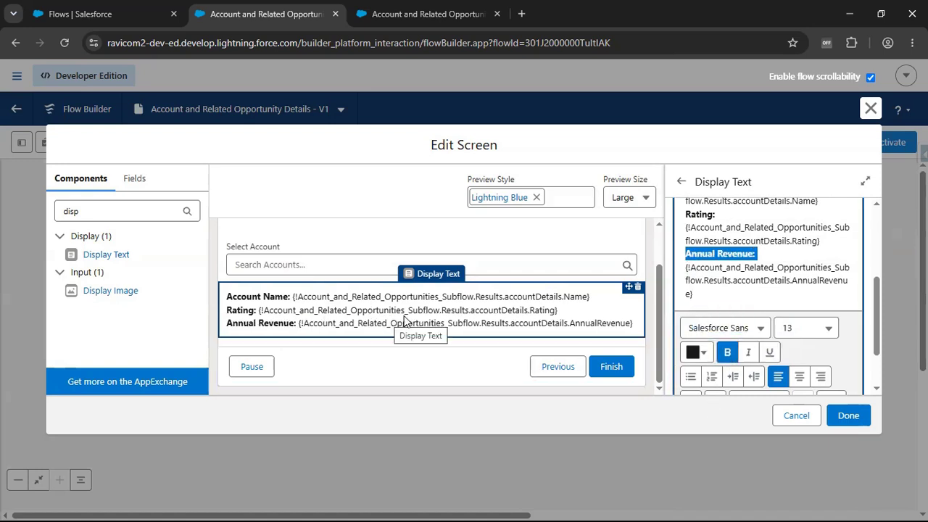
- Add a Section component between the Select Account lookup and the display text, with a header labelled "Account Details"
{"action": "scroll", "coordinate": [772, 319], "scroll_direction": "up", "scroll_amount": 3}
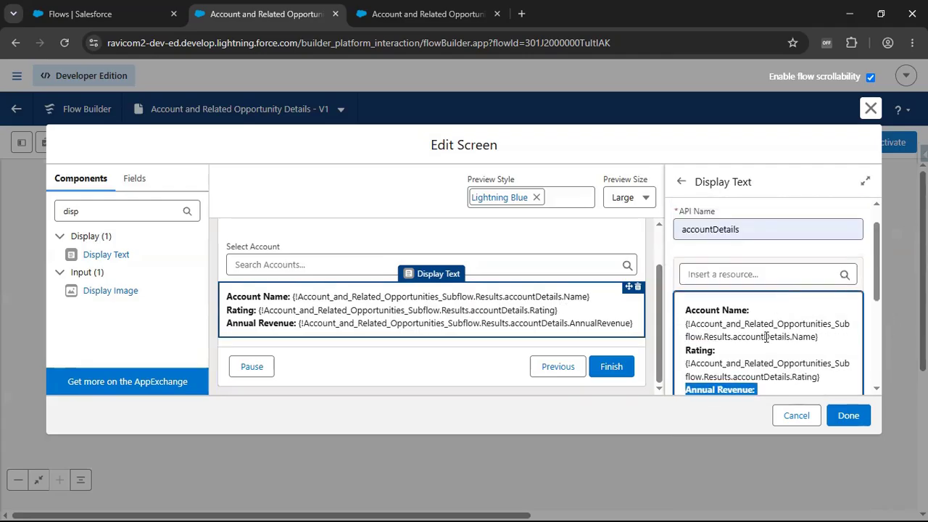
{"action": "double_click", "coordinate": [127, 211]}
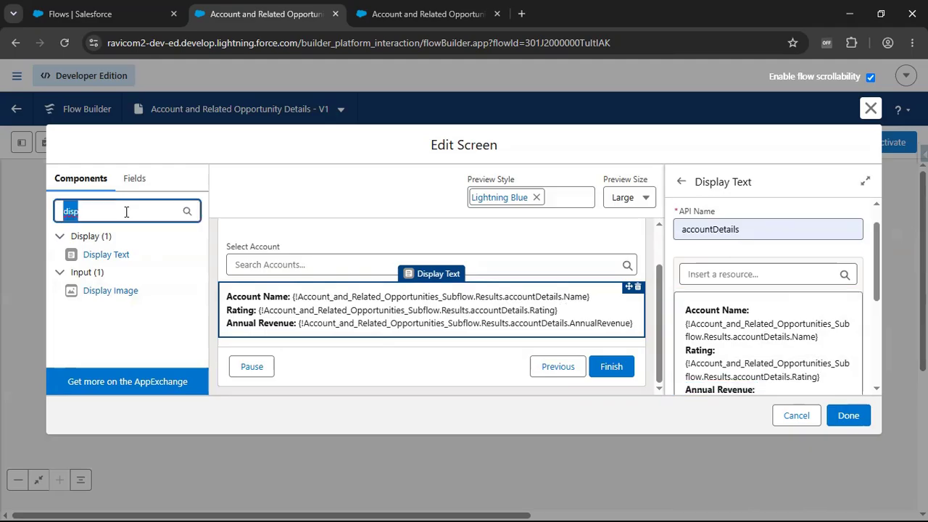
{"action": "type", "text": "Sec"}
{"action": "left_click_drag", "start_coordinate": [101, 255], "coordinate": [314, 291]}
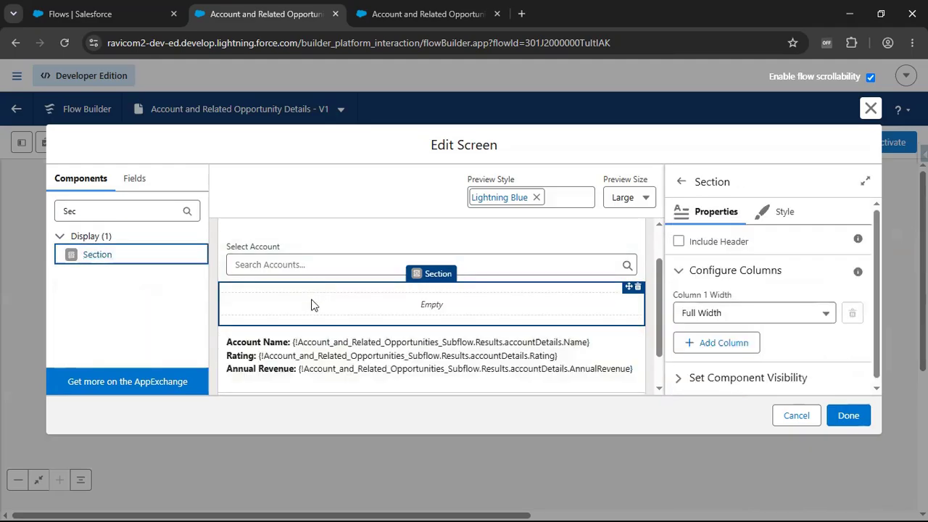
{"action": "left_click", "coordinate": [679, 241]}
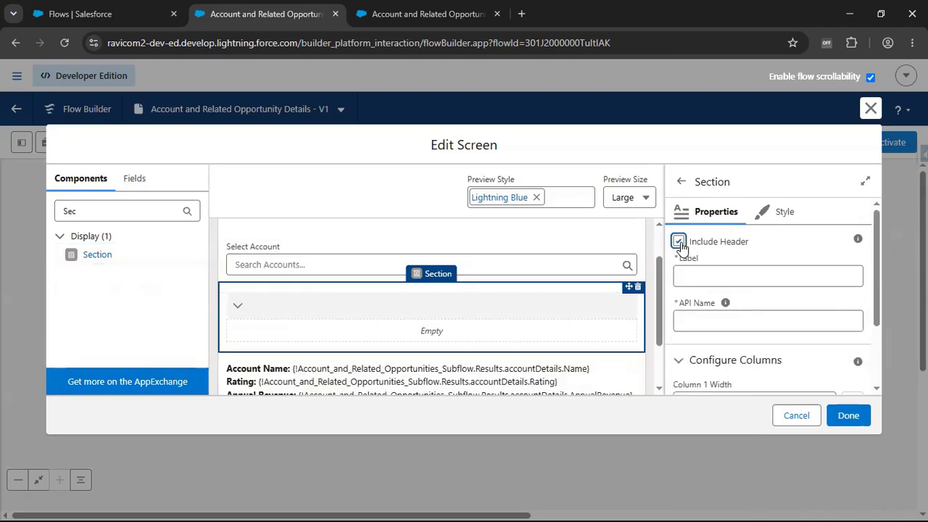
{"action": "left_click", "coordinate": [698, 282]}
{"action": "type", "text": "Account D"}
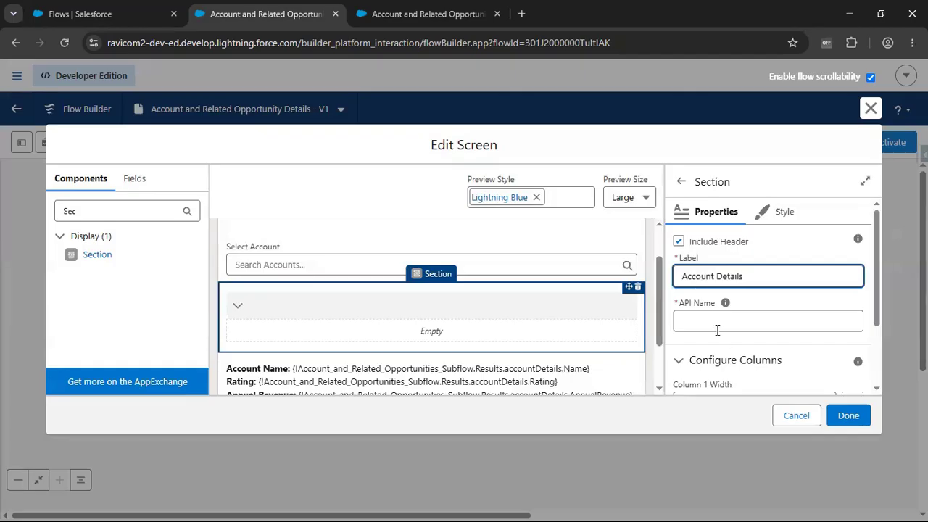
{"action": "type", "text": "etails"}
{"action": "left_click", "coordinate": [716, 330]}
- Move the account display text into the Account Details section and check that both components are selectable
{"action": "scroll", "coordinate": [501, 340], "scroll_direction": "down", "scroll_amount": 2}
{"action": "left_click_drag", "start_coordinate": [404, 332], "coordinate": [401, 261]}
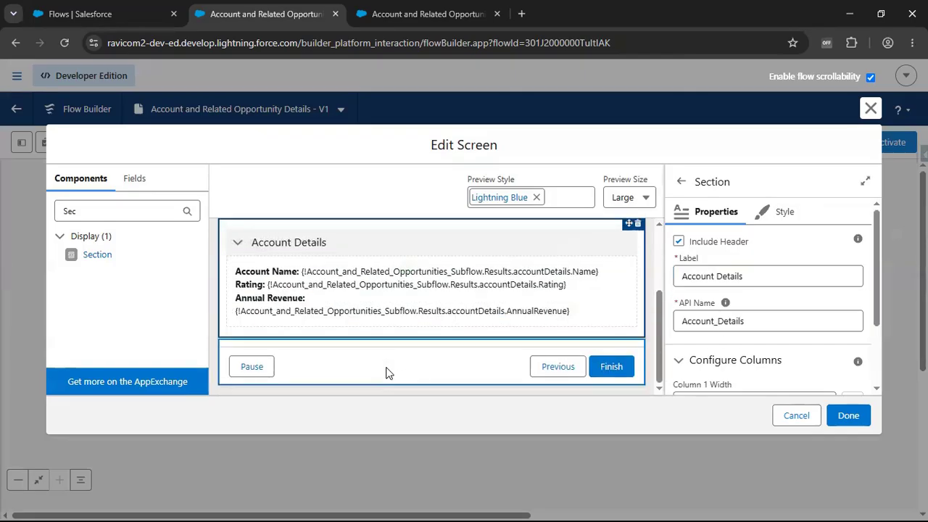
{"action": "left_click", "coordinate": [326, 287]}
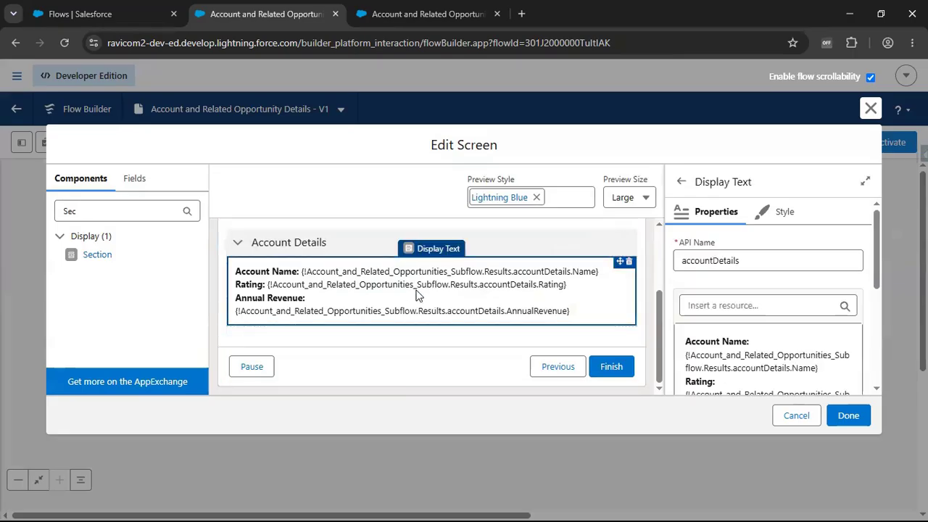
{"action": "left_click", "coordinate": [285, 245]}
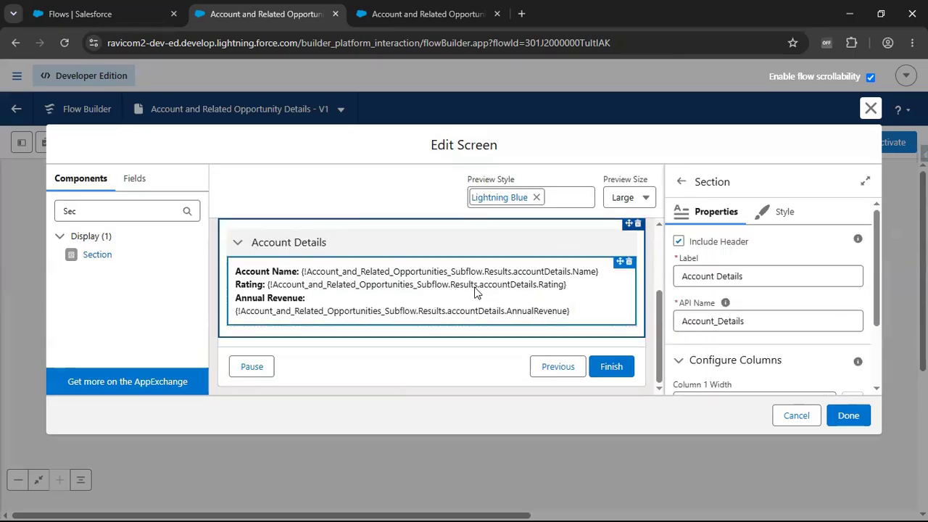
- Add a second Section below Account Details, with a header labelled "Opportunity Details"
{"action": "left_click_drag", "start_coordinate": [97, 256], "coordinate": [254, 336]}
{"action": "left_click", "coordinate": [678, 243]}
{"action": "left_click", "coordinate": [683, 278]}
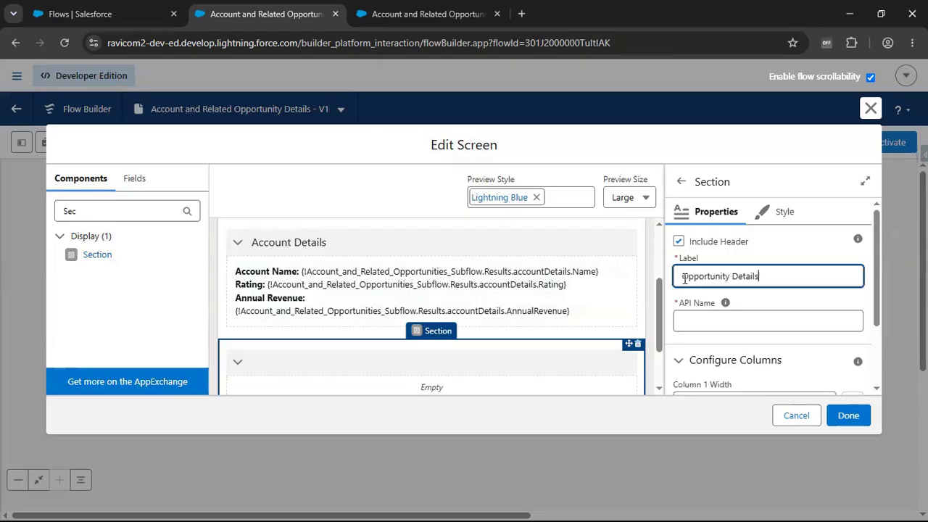
{"action": "type", "text": "Opportunity Details"}
{"action": "left_click", "coordinate": [707, 328]}
- Find the Data Table component and place it inside the Opportunity Details section
{"action": "double_click", "coordinate": [93, 204]}
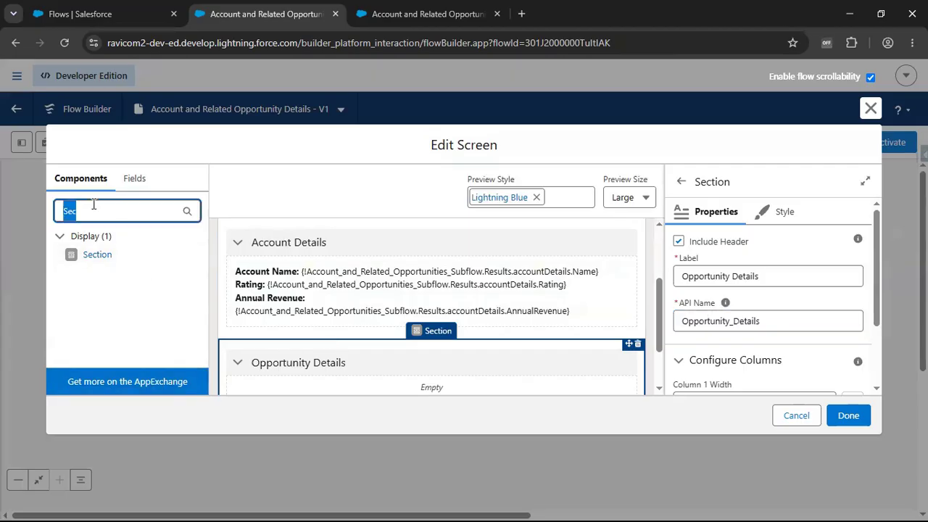
{"action": "type", "text": "data"}
{"action": "scroll", "coordinate": [339, 340], "scroll_direction": "down", "scroll_amount": 2}
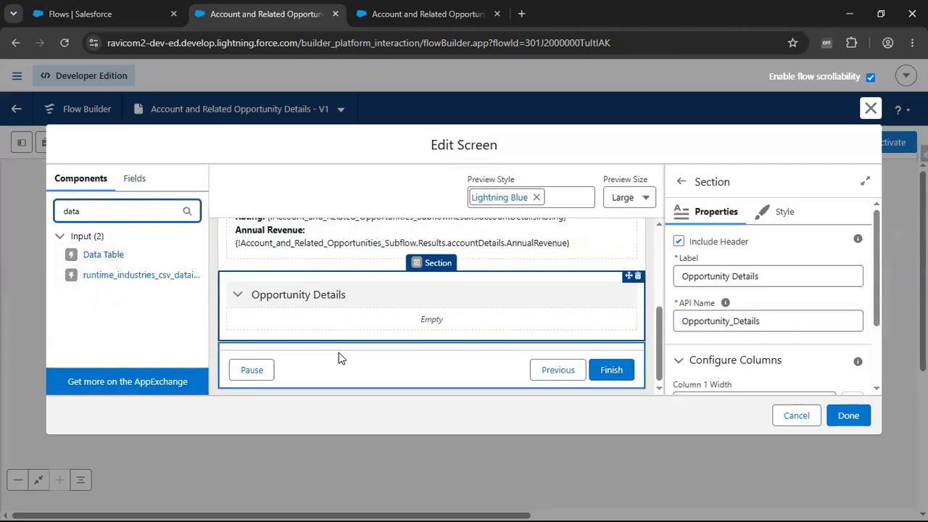
{"action": "left_click_drag", "start_coordinate": [99, 255], "coordinate": [325, 320]}
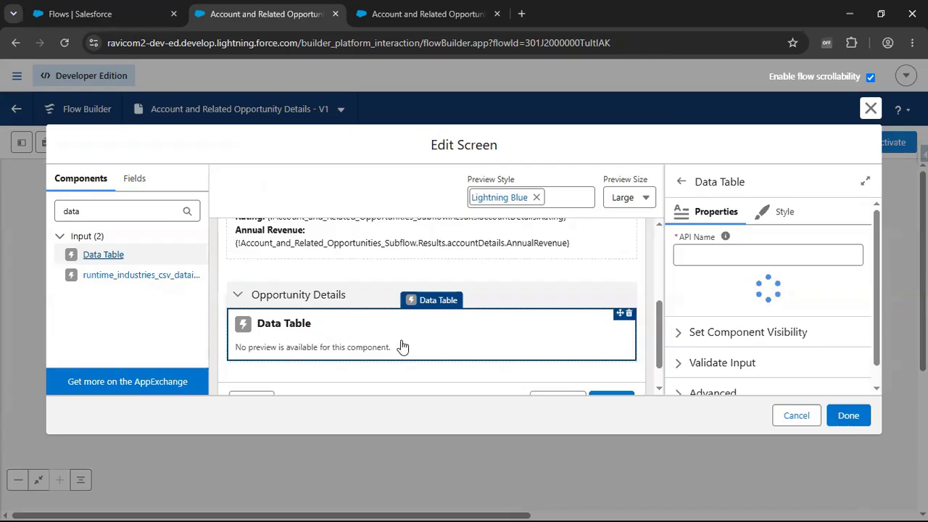
- Give the data table the API name opportunityDatatable and the label "Opportunities"
{"action": "left_click", "coordinate": [705, 254]}
{"action": "type", "text": "opportunities"}
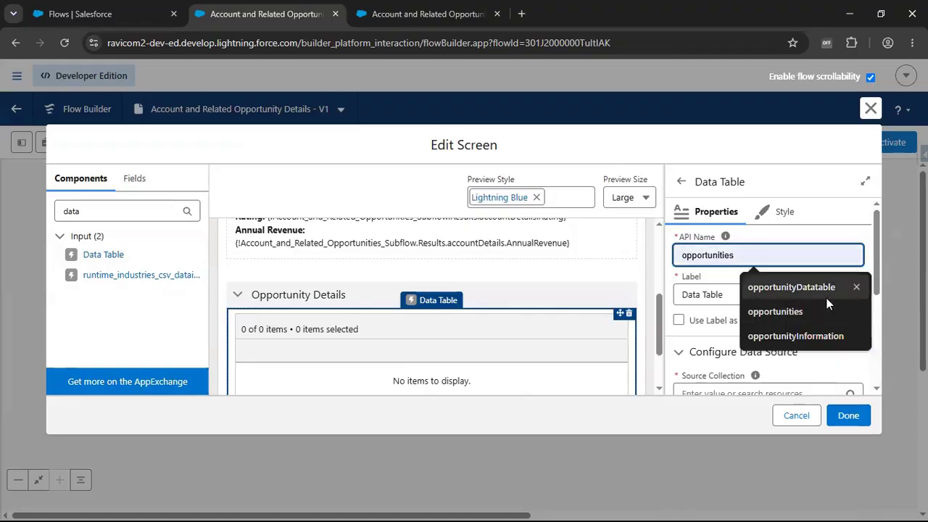
{"action": "left_click", "coordinate": [827, 293]}
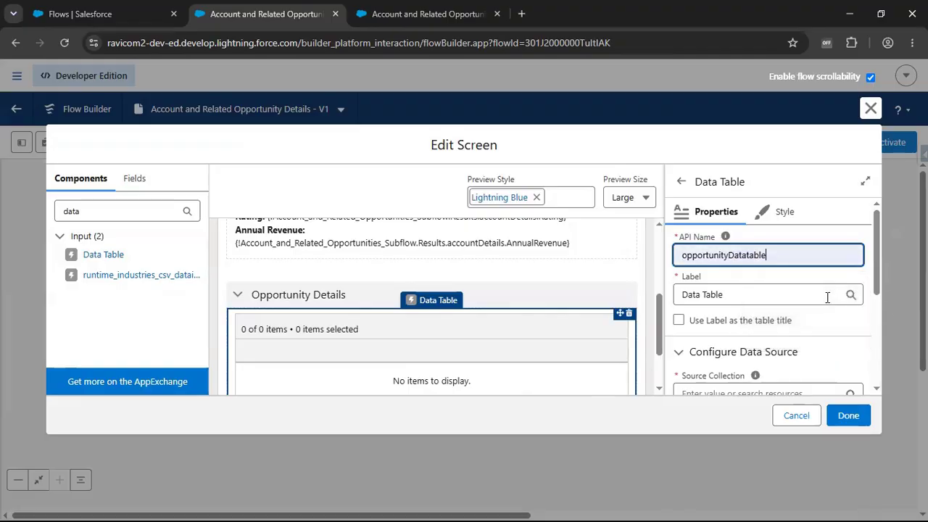
{"action": "left_click", "coordinate": [764, 293]}
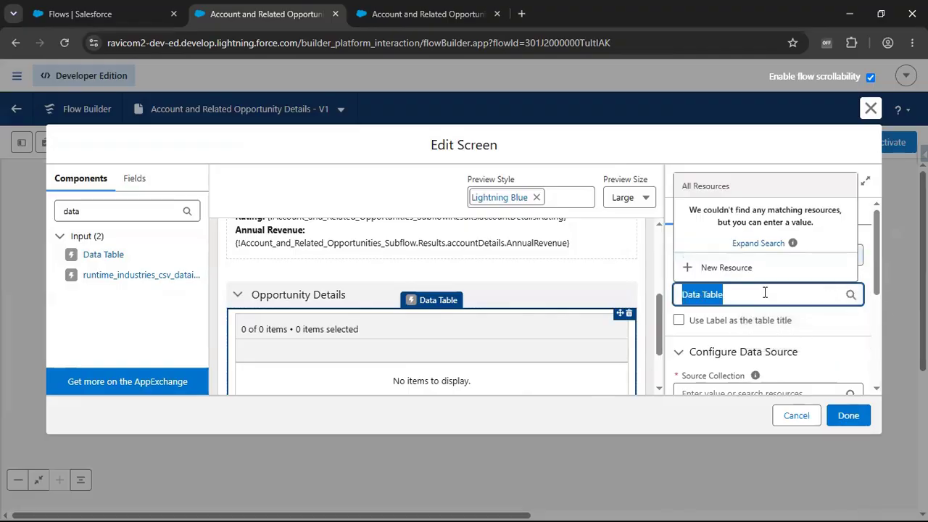
{"action": "type", "text": "Oppor"}
{"action": "type", "text": "tunities"}
{"action": "left_click", "coordinate": [815, 319]}
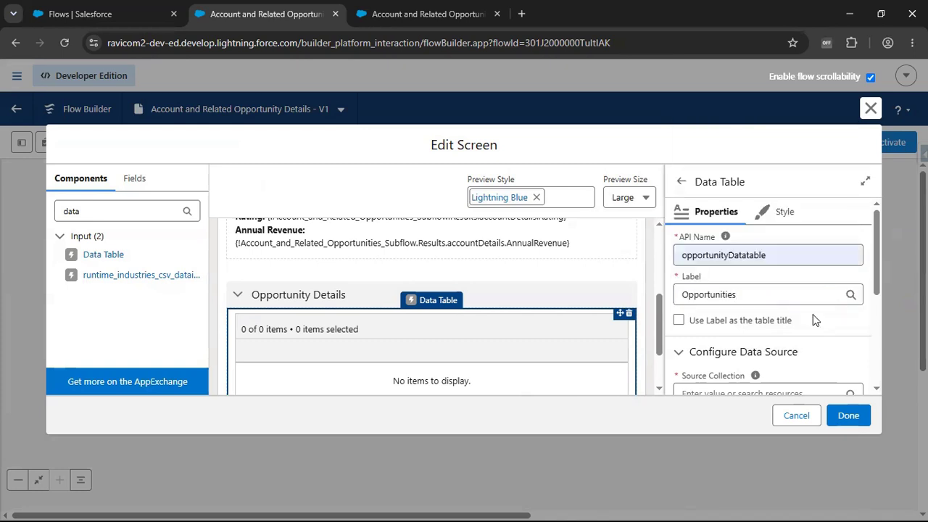
- Set the data table's source collection to the opportunityDetails output in the Results of the Account and Related Opportunities subflow screen action
{"action": "scroll", "coordinate": [814, 320], "scroll_direction": "down", "scroll_amount": 1}
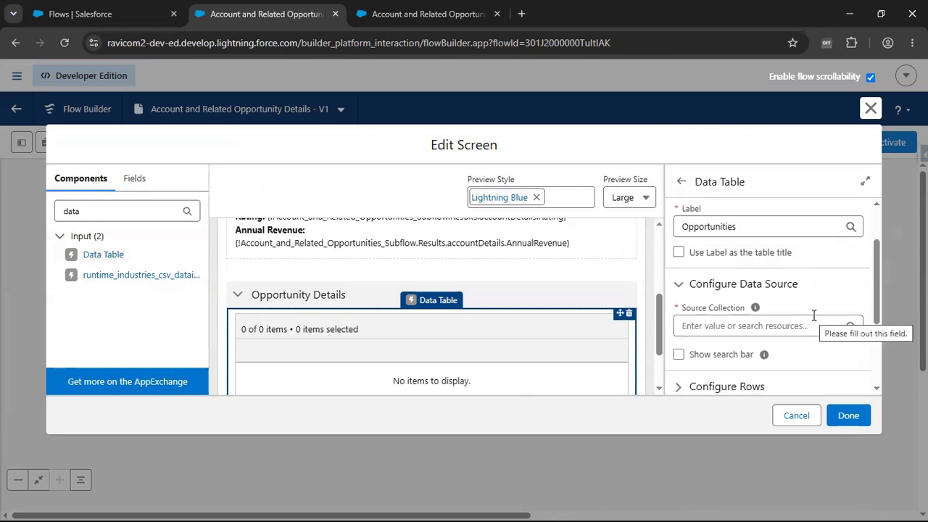
{"action": "scroll", "coordinate": [814, 316], "scroll_direction": "down", "scroll_amount": 1}
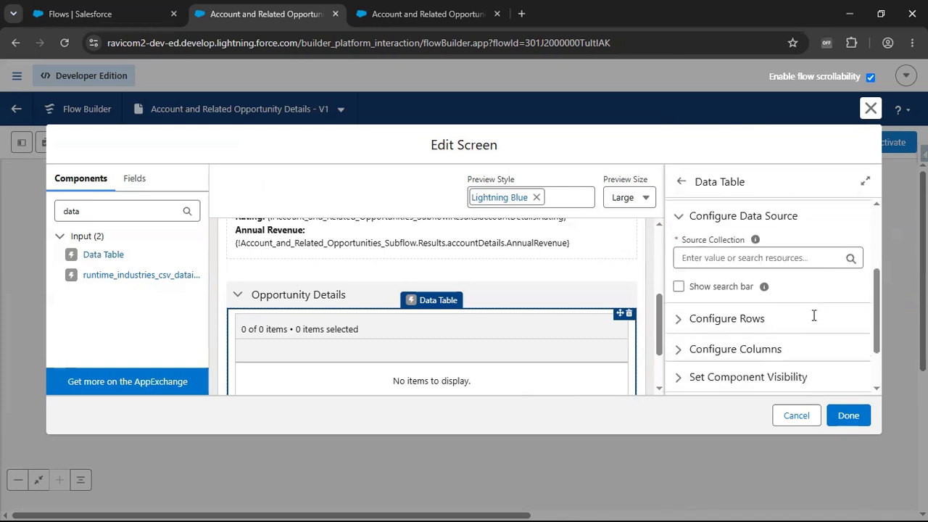
{"action": "left_click", "coordinate": [721, 255]}
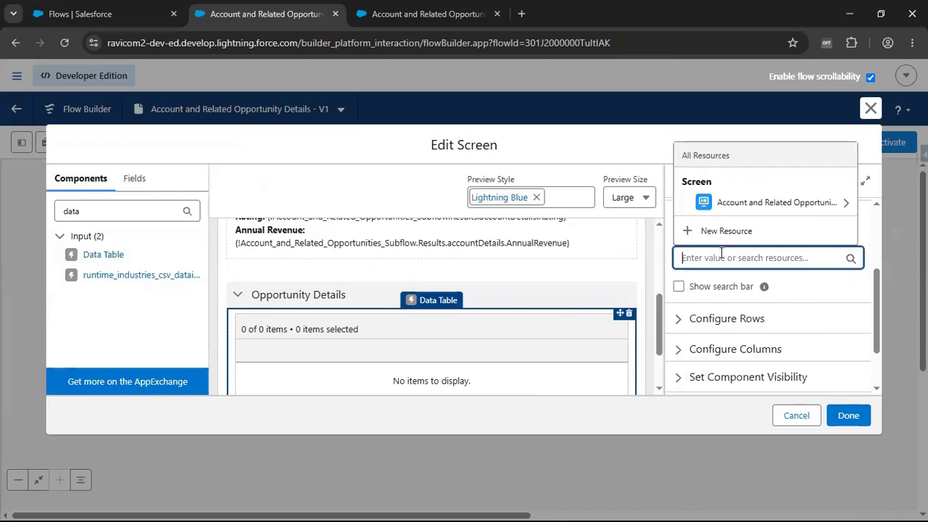
{"action": "left_click", "coordinate": [751, 205]}
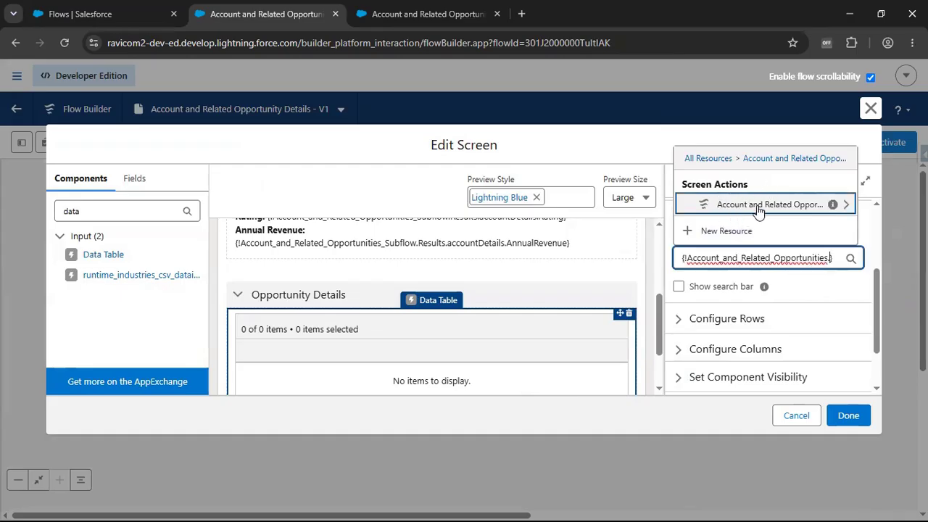
{"action": "left_click", "coordinate": [758, 207]}
{"action": "left_click", "coordinate": [753, 210]}
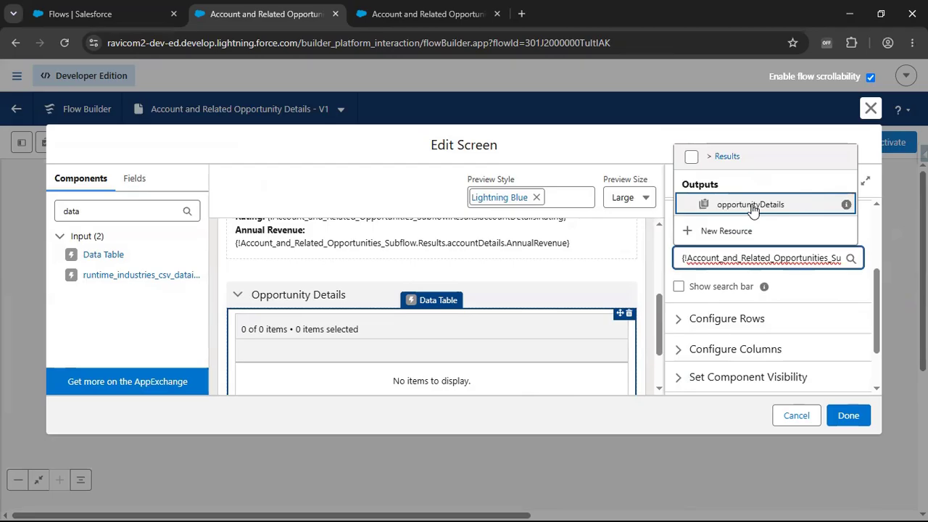
{"action": "left_click", "coordinate": [754, 205]}
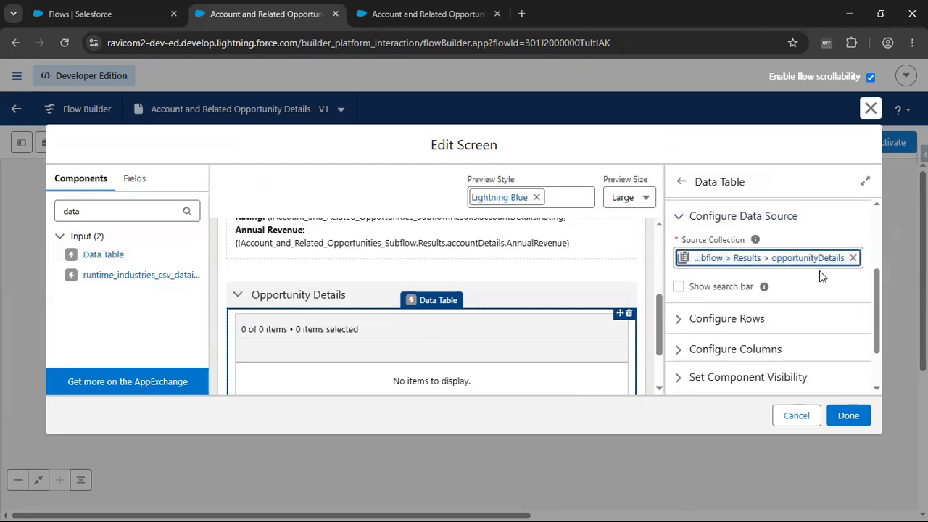
- Enable the data table's search bar and set its row selection mode to View only
{"action": "left_click", "coordinate": [724, 287]}
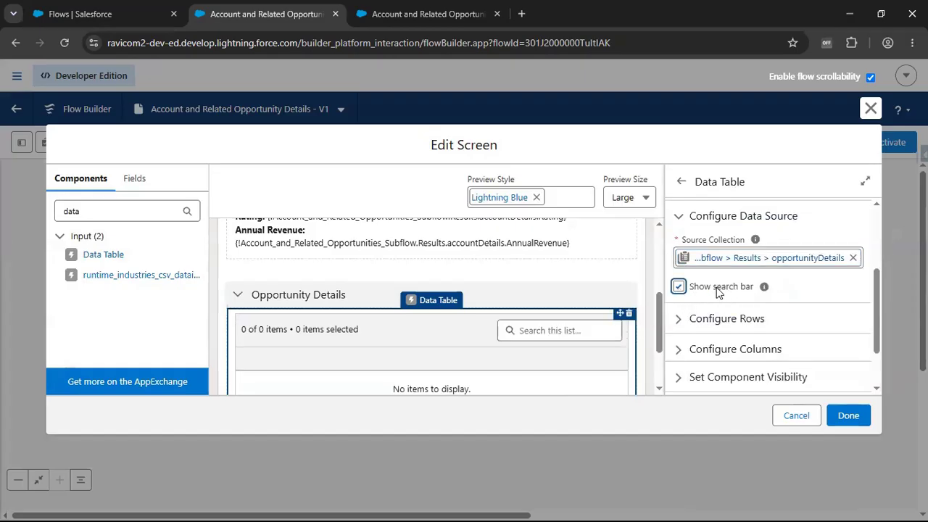
{"action": "scroll", "coordinate": [725, 294], "scroll_direction": "down", "scroll_amount": 2}
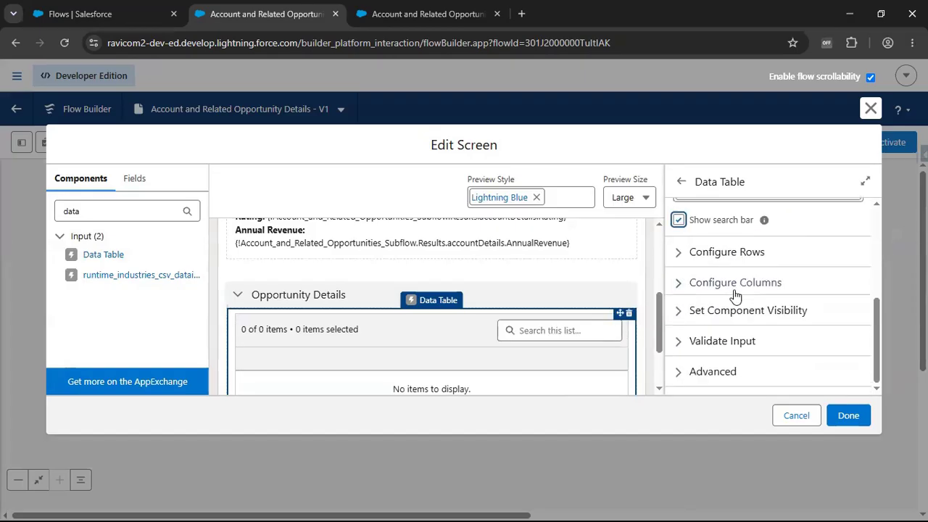
{"action": "left_click", "coordinate": [740, 254]}
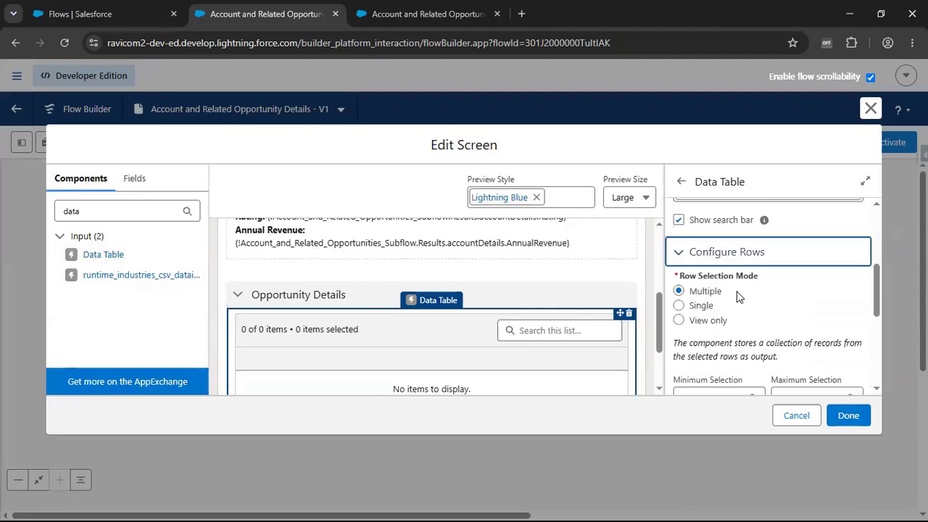
{"action": "left_click", "coordinate": [678, 321]}
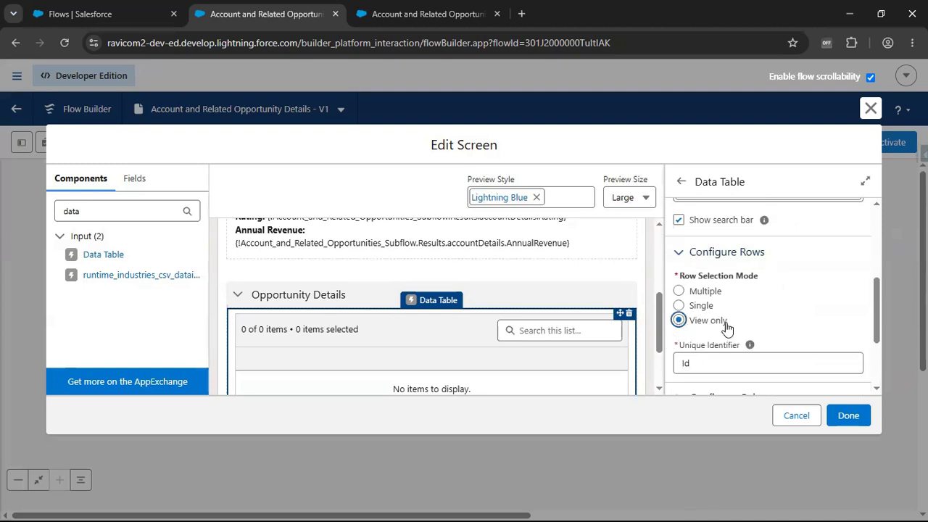
{"action": "left_click", "coordinate": [732, 254]}
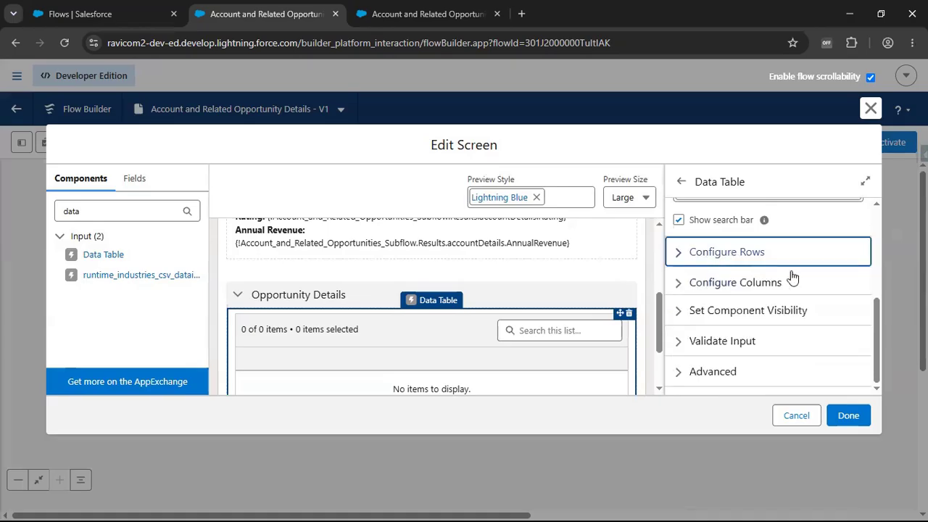
- Configure the data table's first column with Name as the source field
{"action": "left_click", "coordinate": [746, 287]}
{"action": "scroll", "coordinate": [747, 294], "scroll_direction": "down", "scroll_amount": 1}
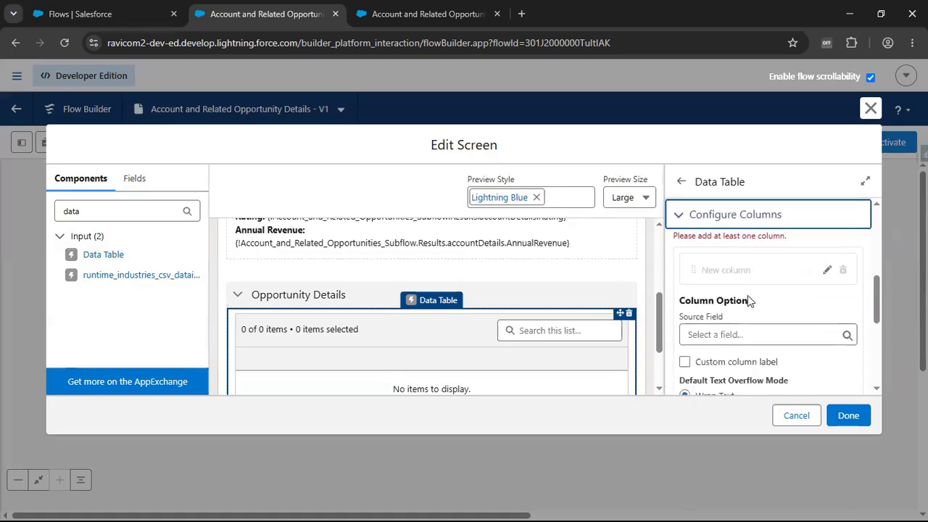
{"action": "left_click", "coordinate": [739, 334]}
{"action": "type", "text": "Name"}
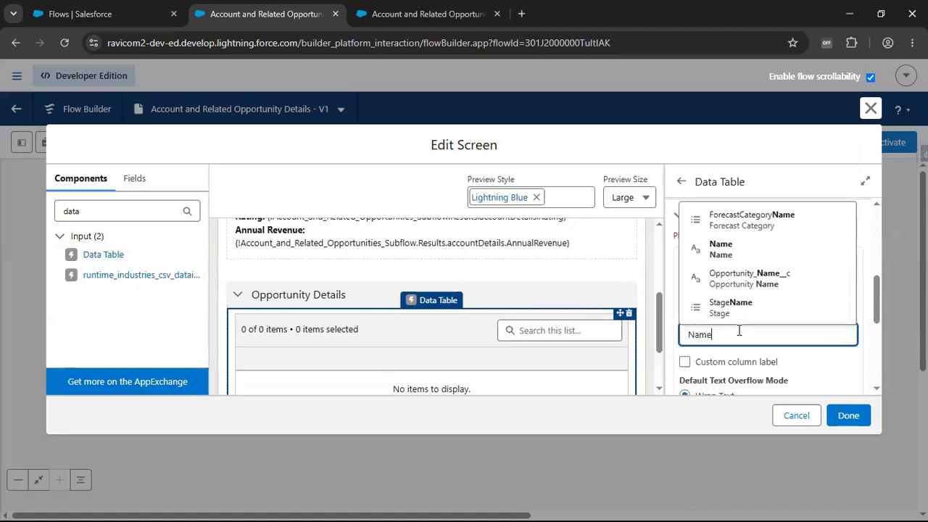
{"action": "left_click", "coordinate": [720, 249]}
{"action": "scroll", "coordinate": [762, 297], "scroll_direction": "down", "scroll_amount": 2}
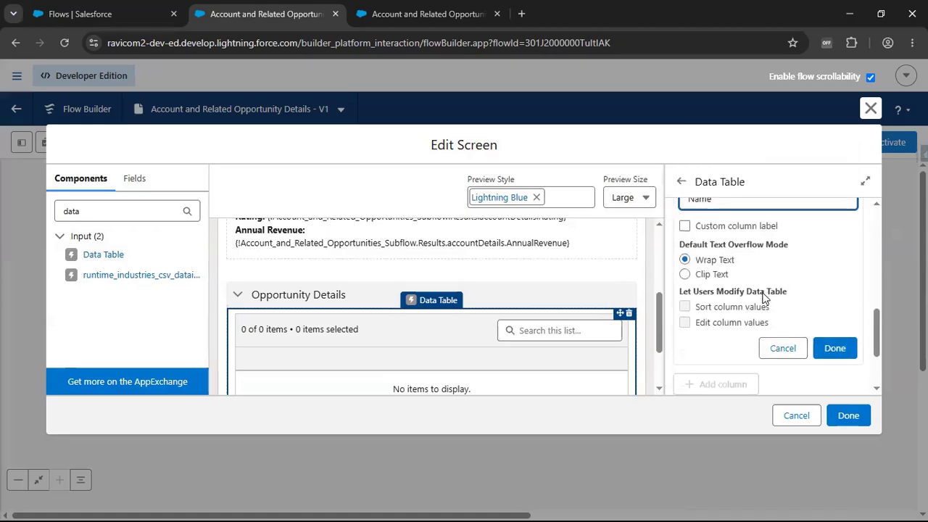
{"action": "left_click", "coordinate": [835, 349]}
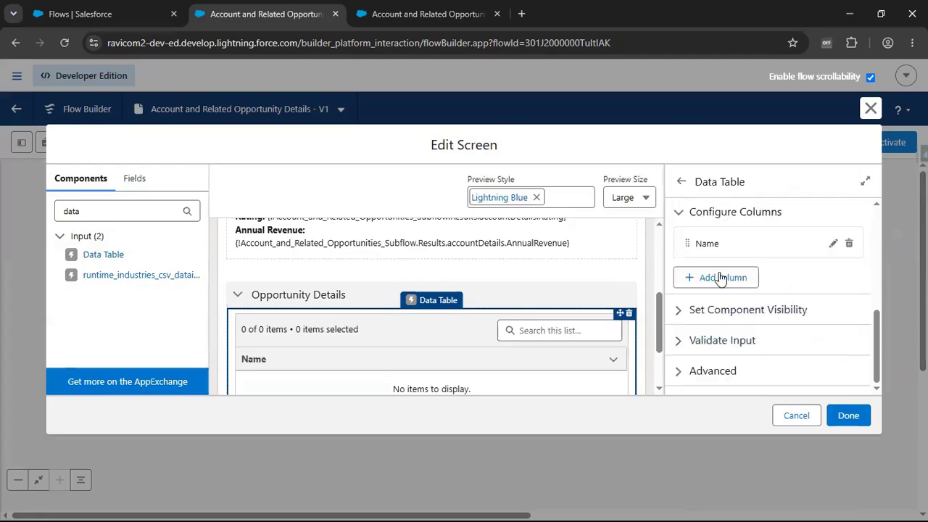
- Add a second column to the data table with StageName as the source field
{"action": "left_click", "coordinate": [713, 277]}
{"action": "left_click", "coordinate": [729, 349]}
{"action": "type", "text": "Stat"}
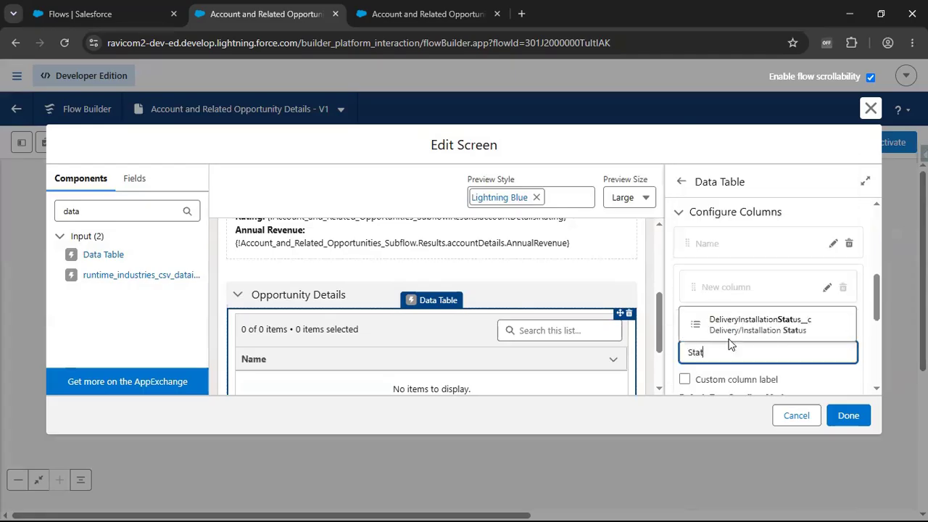
{"action": "key", "text": "BackSpace"}
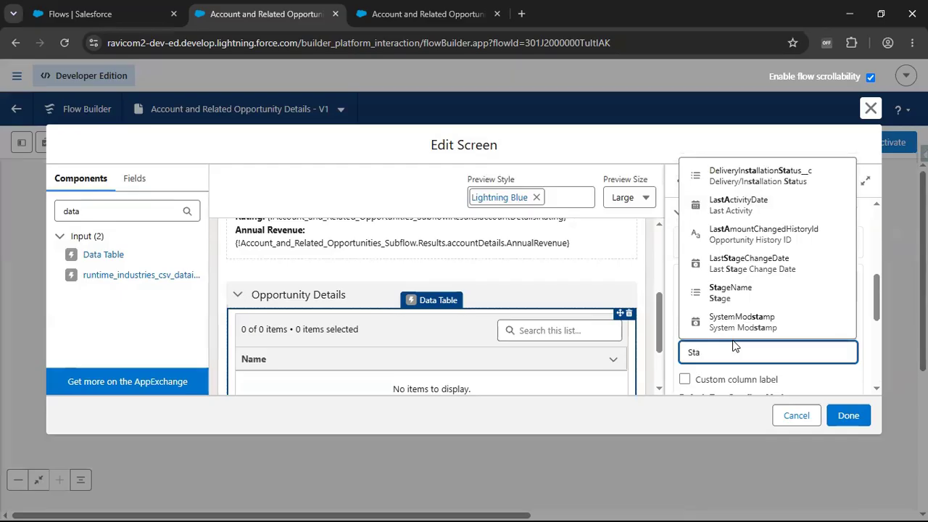
{"action": "left_click", "coordinate": [730, 292]}
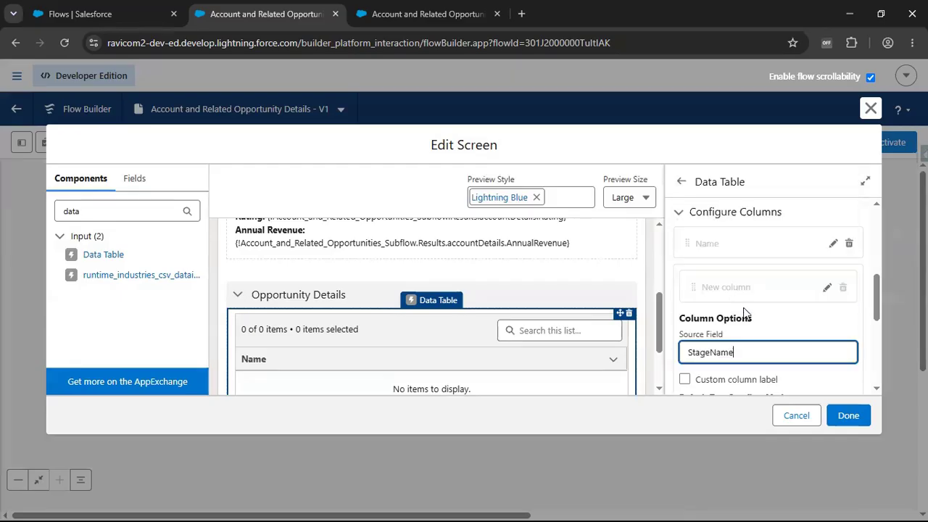
{"action": "scroll", "coordinate": [746, 312], "scroll_direction": "down", "scroll_amount": 2}
{"action": "left_click", "coordinate": [834, 366]}
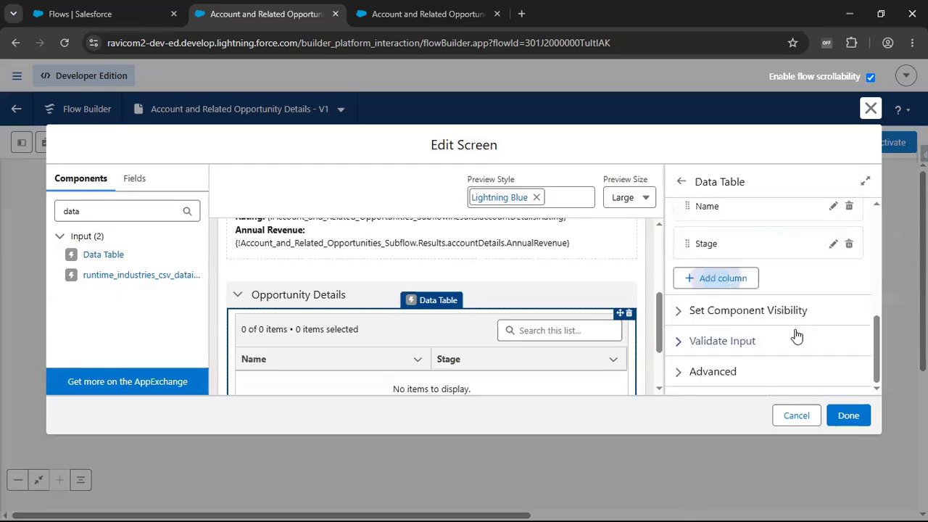
- Add a third column to the data table with Amount as the source field
{"action": "left_click", "coordinate": [729, 282]}
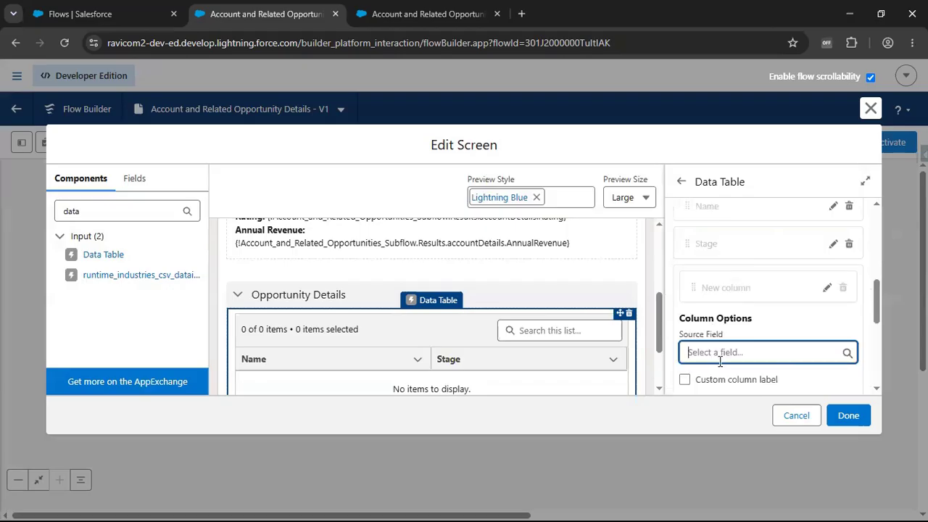
{"action": "type", "text": "Amount"}
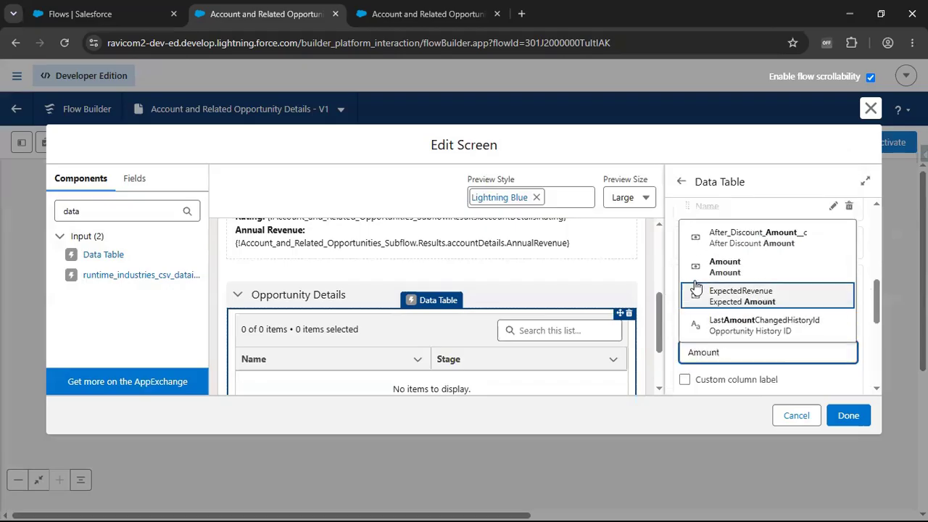
{"action": "left_click", "coordinate": [714, 268]}
{"action": "scroll", "coordinate": [768, 305], "scroll_direction": "down", "scroll_amount": 2}
{"action": "left_click", "coordinate": [835, 366]}
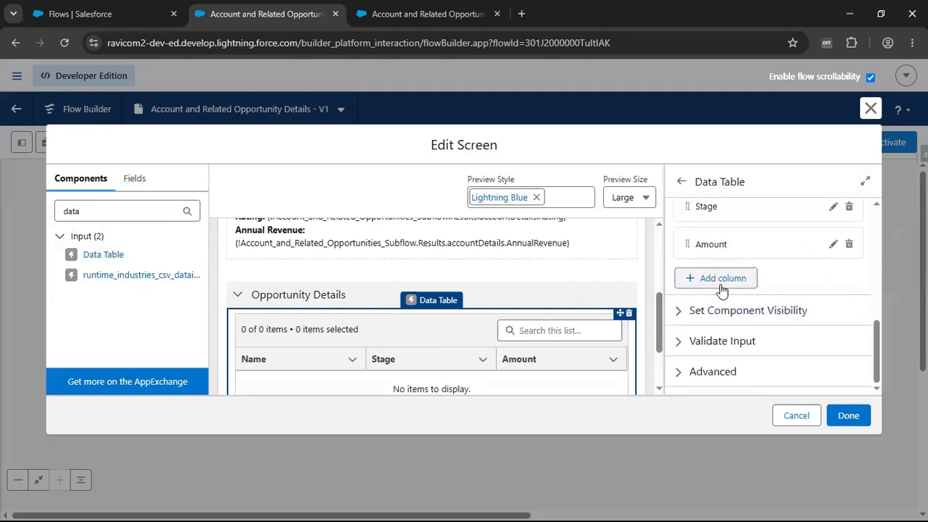
- Add a fourth column to the data table with CloseDate as the source field
{"action": "left_click", "coordinate": [721, 279]}
{"action": "type", "text": "Du"}
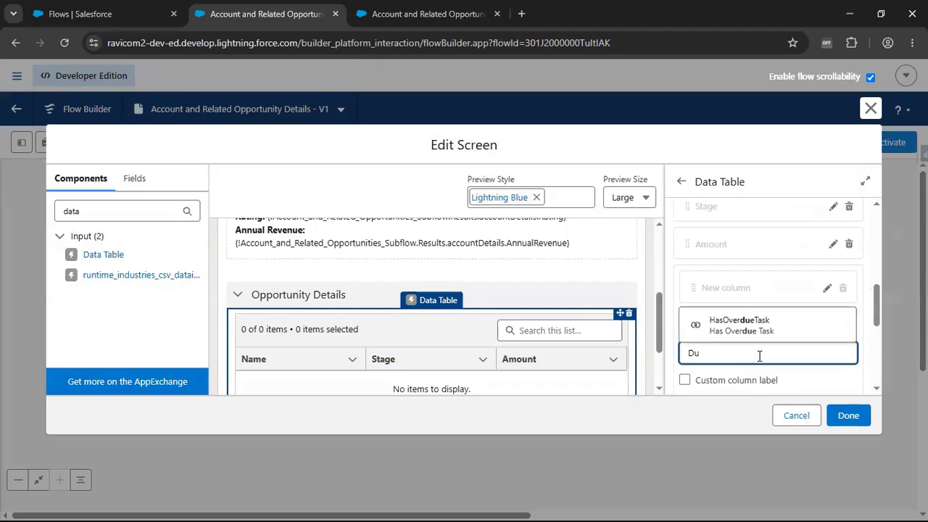
{"action": "key", "text": "BackSpace"}
{"action": "key", "text": "BackSpace"}
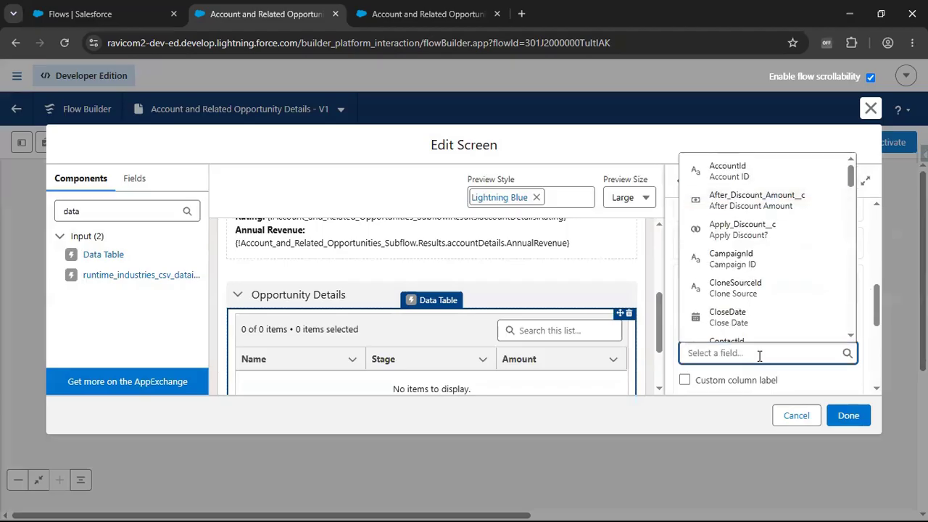
{"action": "type", "text": "Date"}
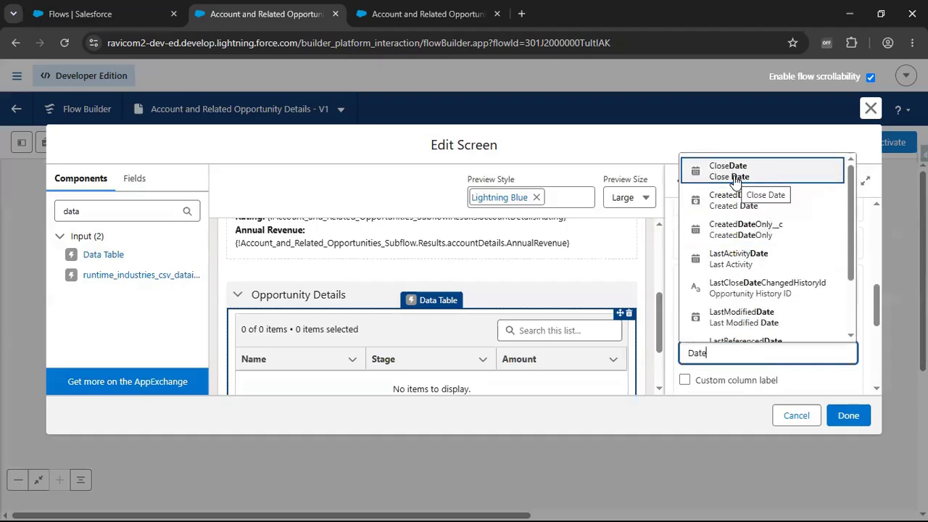
{"action": "left_click", "coordinate": [736, 179]}
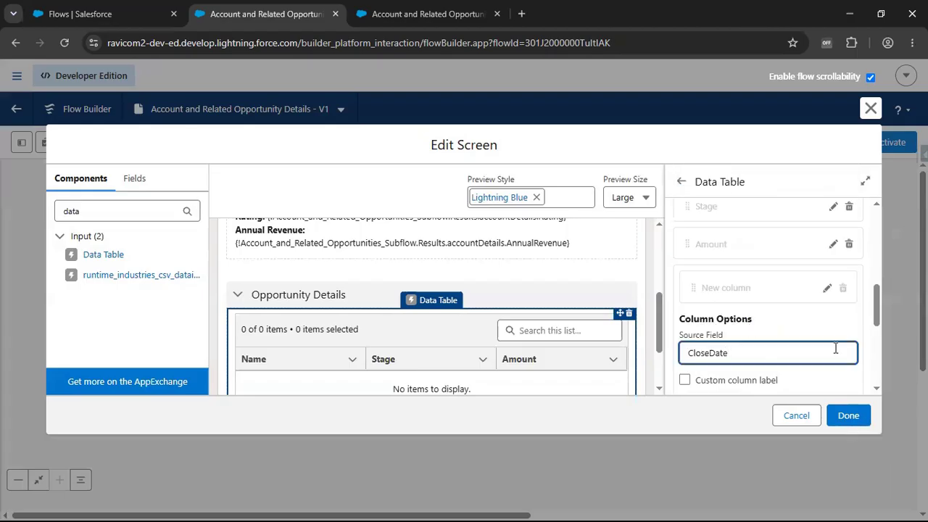
{"action": "left_click", "coordinate": [541, 372]}
{"action": "scroll", "coordinate": [787, 319], "scroll_direction": "down", "scroll_amount": 1}
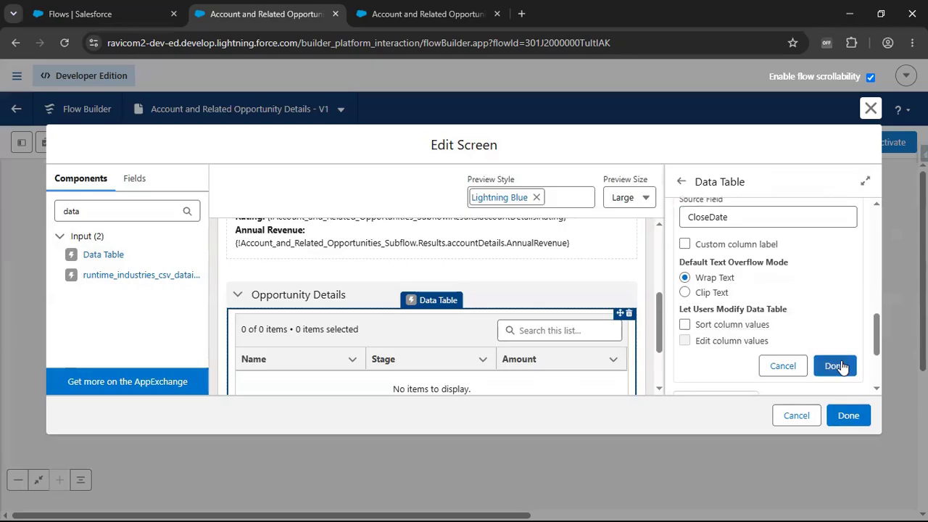
{"action": "left_click", "coordinate": [838, 366]}
{"action": "scroll", "coordinate": [269, 378], "scroll_direction": "down", "scroll_amount": 2}
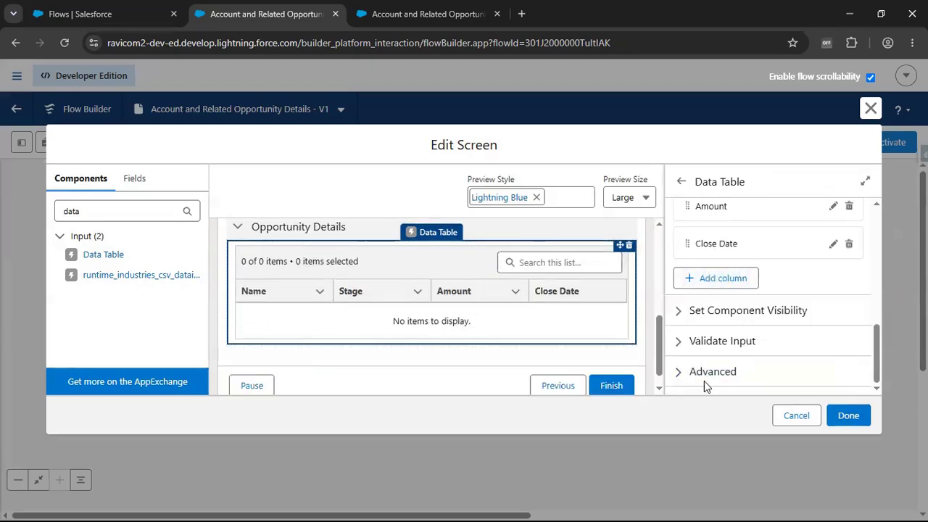
- Apply the screen edits and save the flow, and run it
{"action": "left_click", "coordinate": [848, 415]}
{"action": "left_click", "coordinate": [841, 145]}
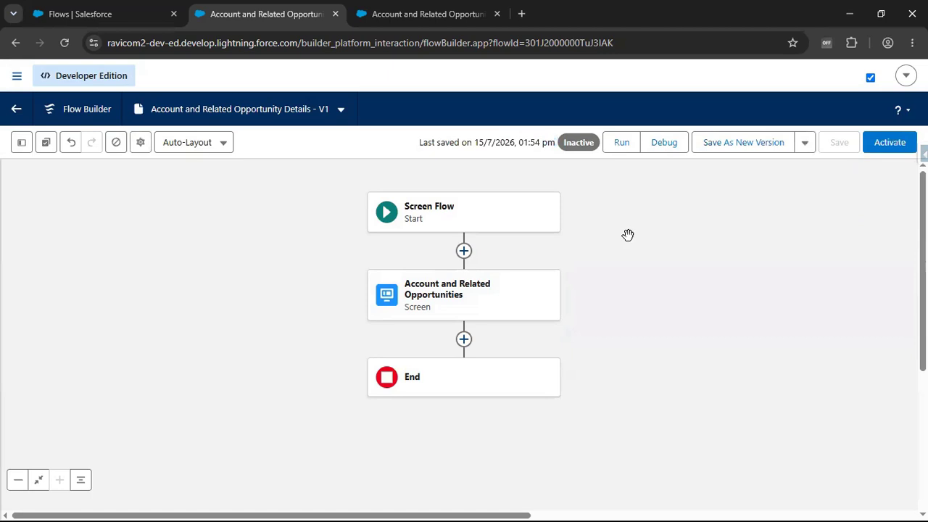
{"action": "left_click", "coordinate": [621, 143]}
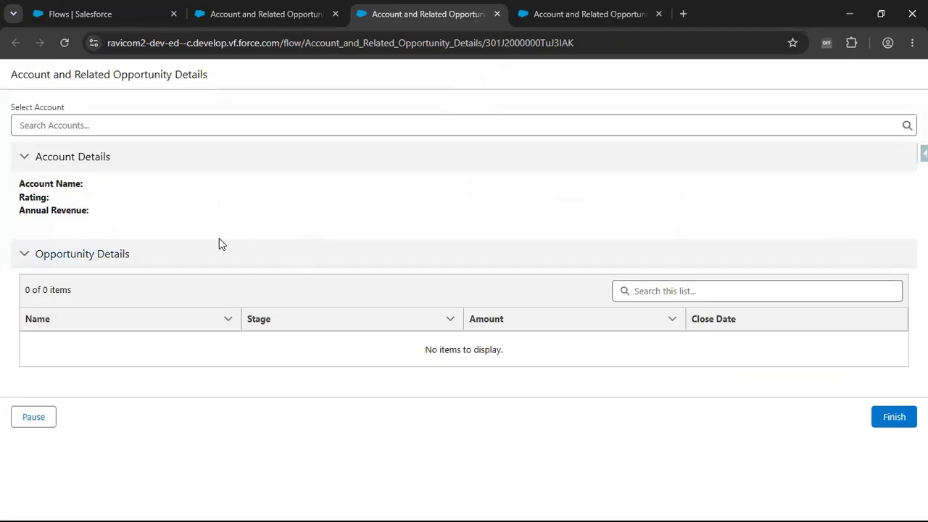
- Collapse and re-expand both detail sections, and select Edge Communications as the account to test the displayed details
{"action": "left_click", "coordinate": [24, 158]}
{"action": "left_click", "coordinate": [25, 187]}
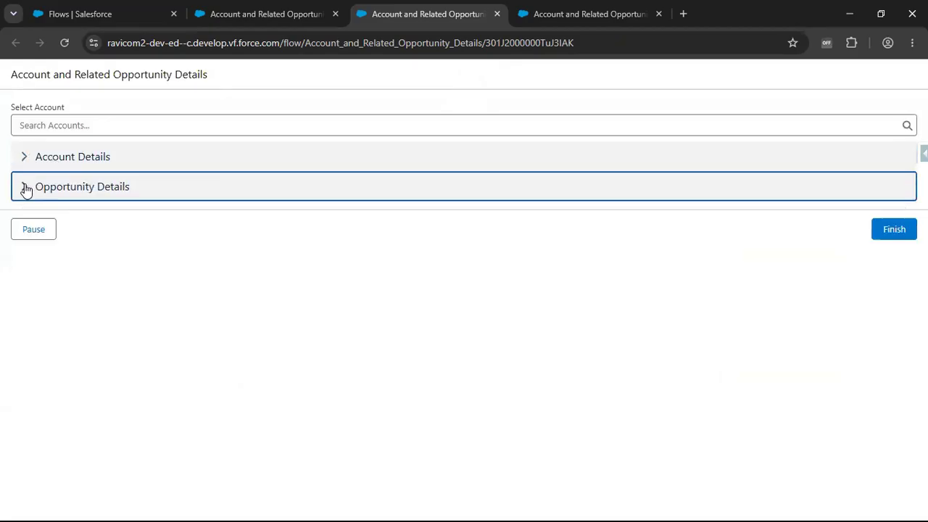
{"action": "left_click", "coordinate": [42, 154]}
{"action": "left_click", "coordinate": [37, 255]}
{"action": "left_click", "coordinate": [120, 118]}
{"action": "left_click", "coordinate": [79, 183]}
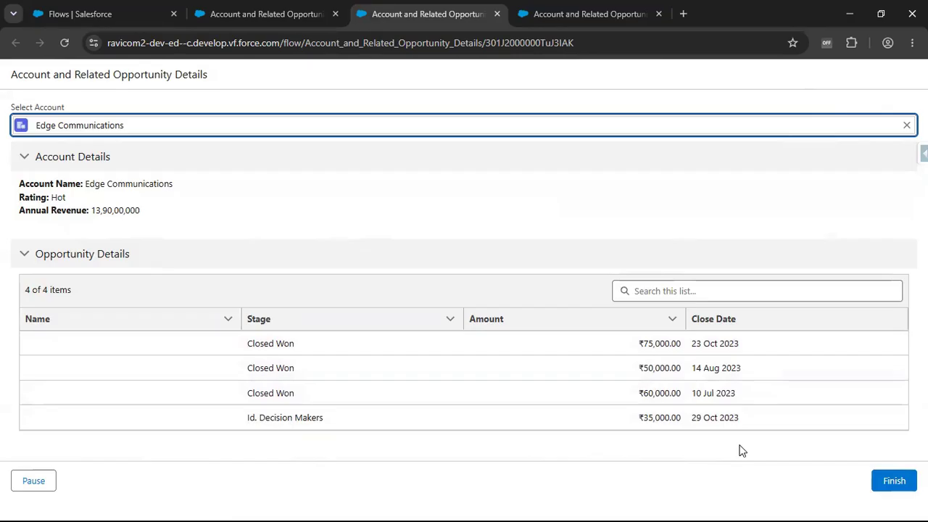
- Examine the selected account and opportunity fields, filters and storage settings of the subflow's Get Account and Related Opportunities element
{"action": "left_click", "coordinate": [553, 15]}
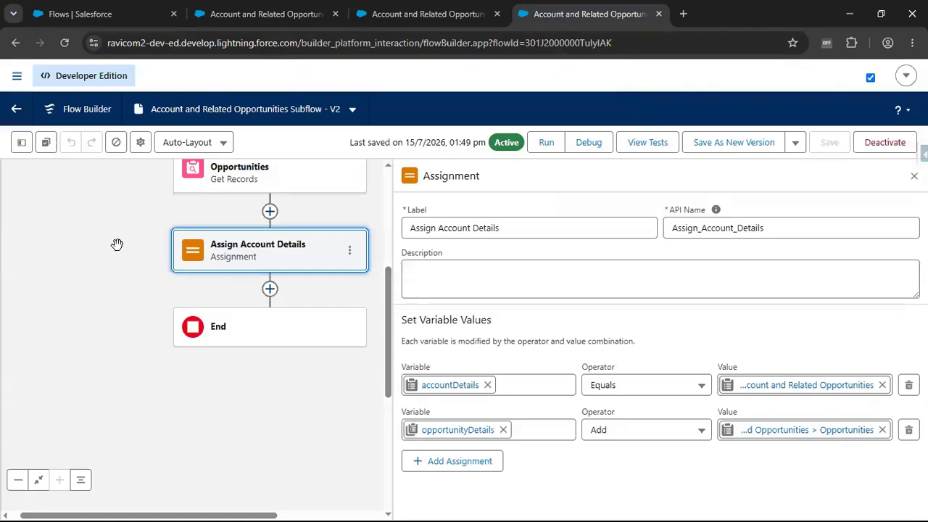
{"action": "left_click_drag", "start_coordinate": [114, 242], "coordinate": [83, 365]}
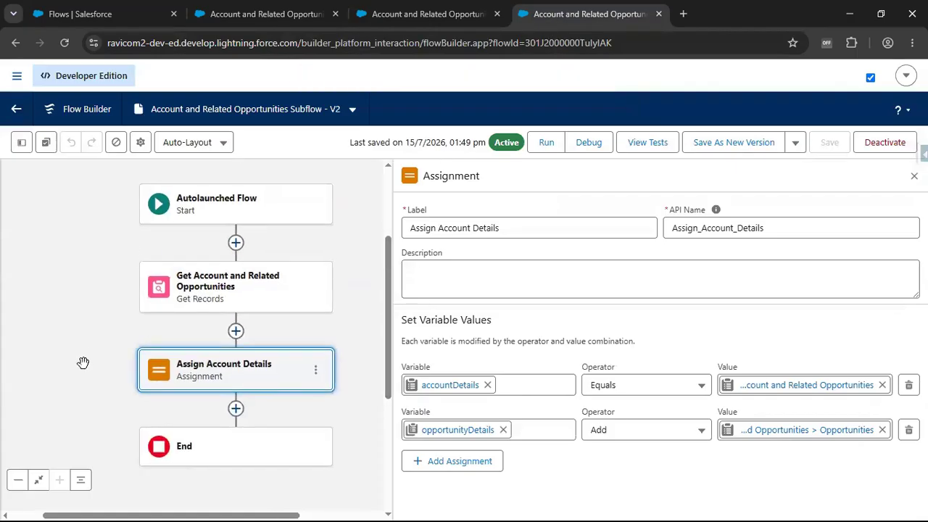
{"action": "left_click", "coordinate": [227, 298]}
{"action": "left_click", "coordinate": [549, 474]}
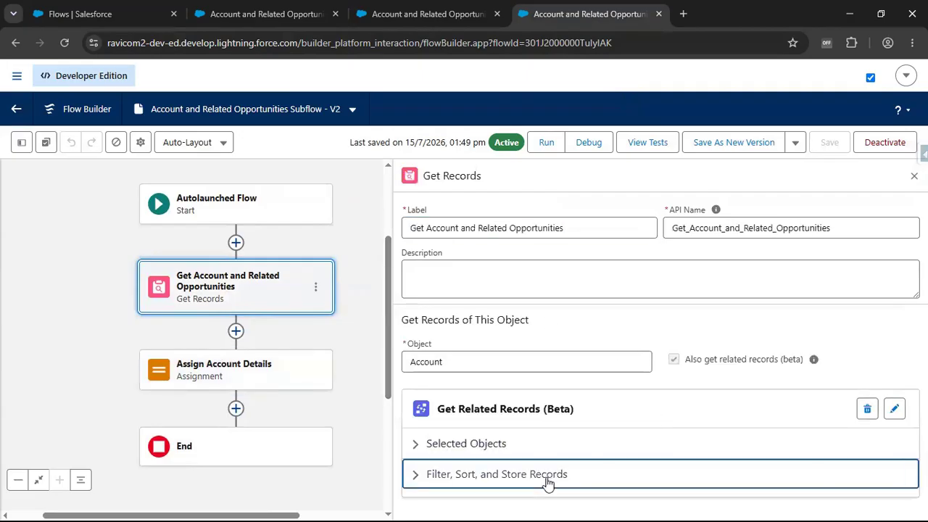
{"action": "scroll", "coordinate": [613, 438], "scroll_direction": "down", "scroll_amount": 3}
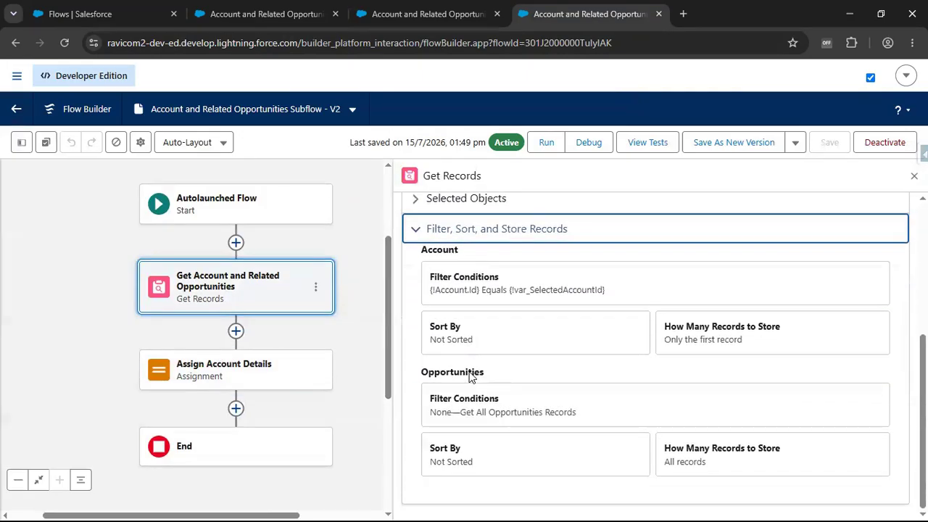
{"action": "scroll", "coordinate": [473, 370], "scroll_direction": "up", "scroll_amount": 2}
{"action": "left_click", "coordinate": [469, 337]}
{"action": "scroll", "coordinate": [585, 368], "scroll_direction": "down", "scroll_amount": 4}
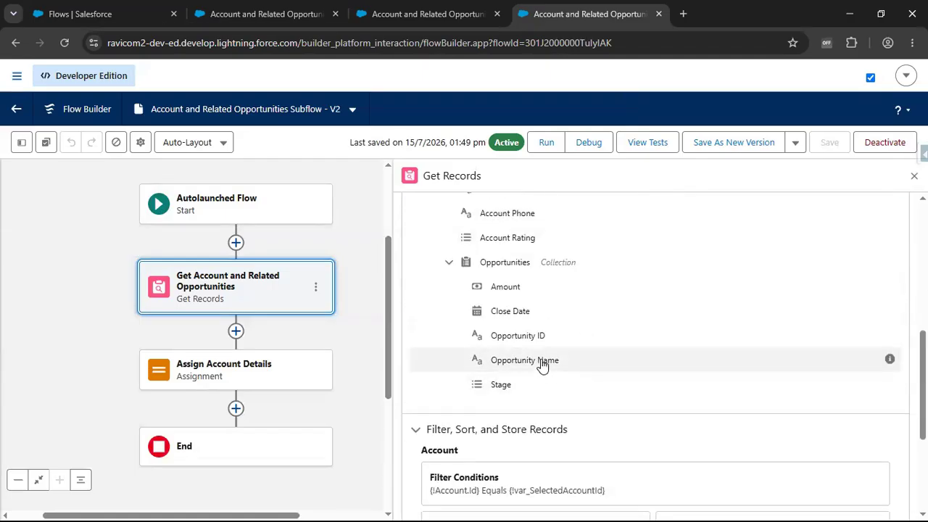
{"action": "scroll", "coordinate": [543, 357], "scroll_direction": "up", "scroll_amount": 1}
{"action": "scroll", "coordinate": [544, 286], "scroll_direction": "up", "scroll_amount": 1}
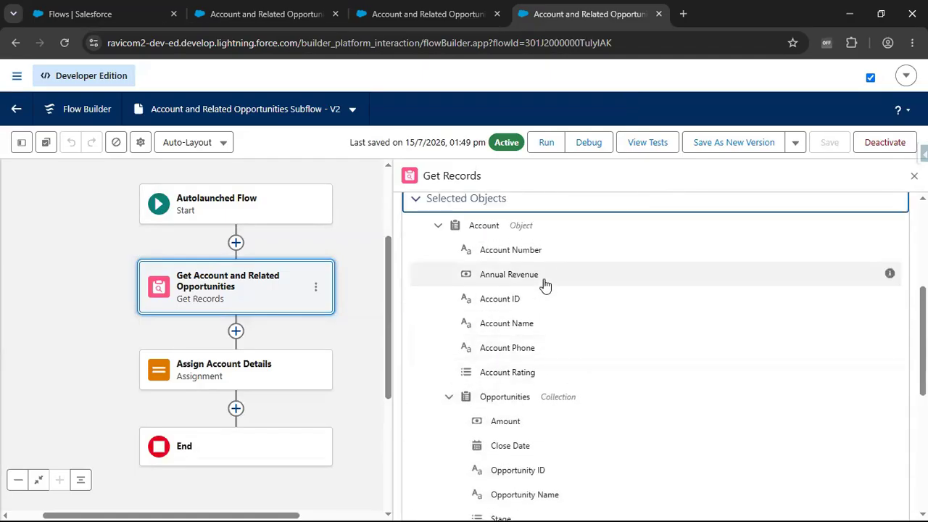
{"action": "scroll", "coordinate": [556, 420], "scroll_direction": "down", "scroll_amount": 2}
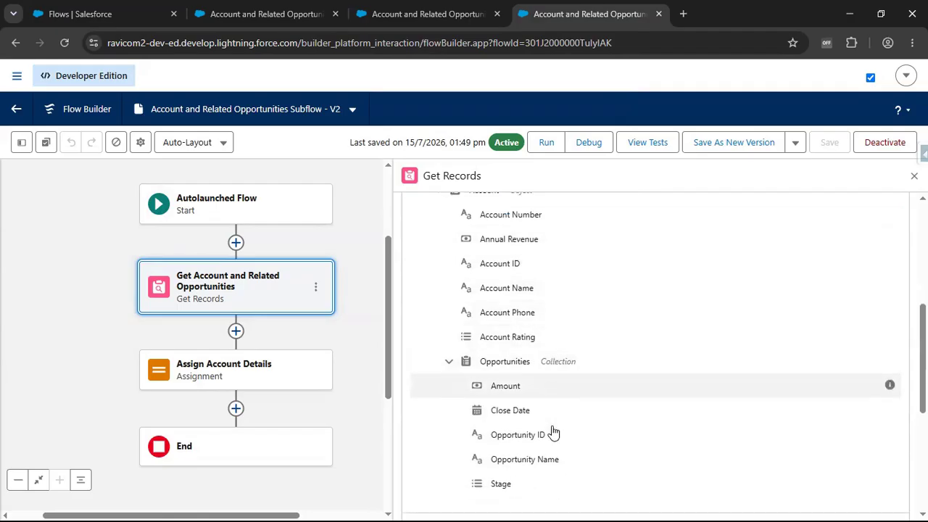
- Open the Account and Related Opportunities screen of the screen flow for editing and select the data table under Opportunity Details
{"action": "left_click", "coordinate": [399, 16]}
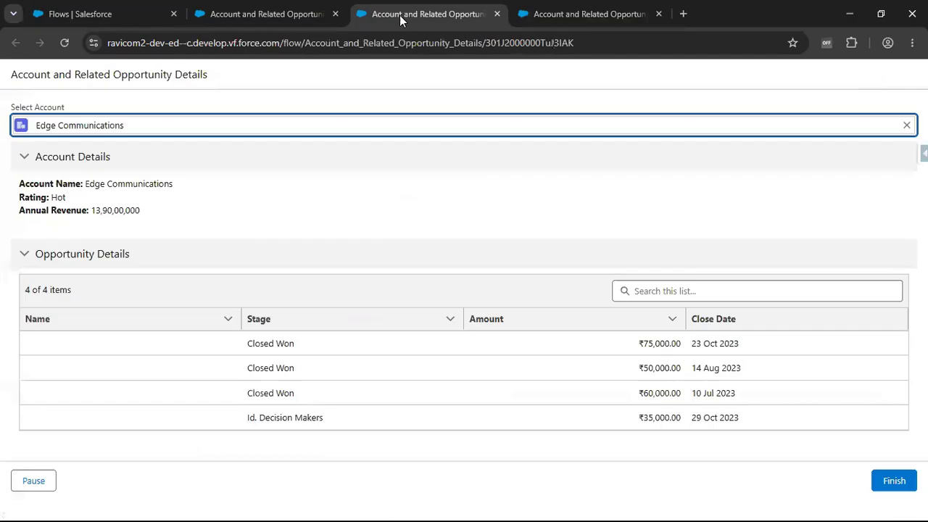
{"action": "left_click", "coordinate": [280, 16]}
{"action": "left_click", "coordinate": [476, 311]}
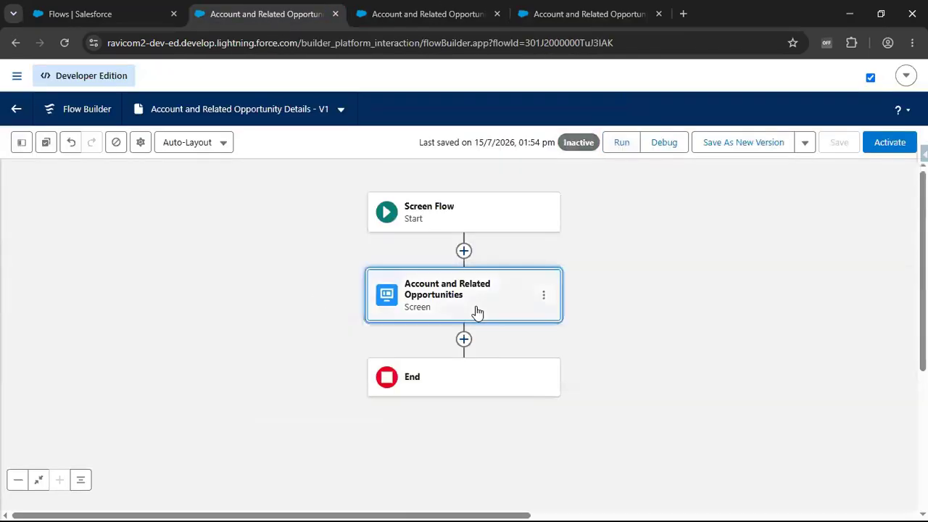
{"action": "double_click", "coordinate": [476, 308]}
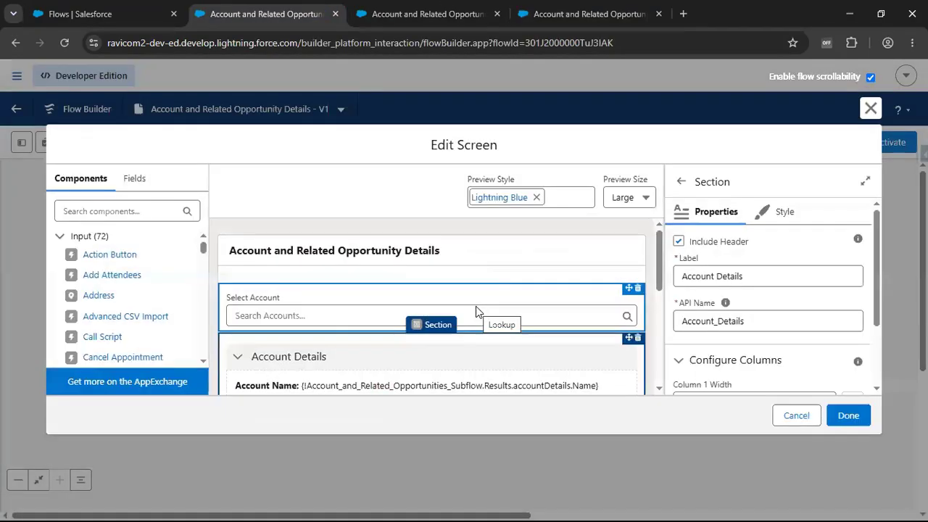
{"action": "scroll", "coordinate": [413, 369], "scroll_direction": "down", "scroll_amount": 2}
{"action": "left_click", "coordinate": [411, 370]}
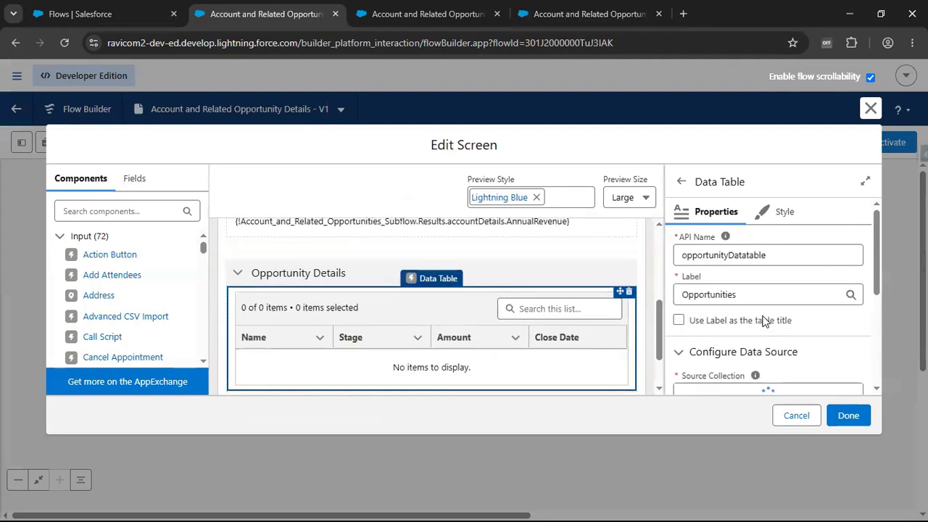
- Set the source field of the data table's Name column to Opportunity_Name__c
{"action": "scroll", "coordinate": [765, 331], "scroll_direction": "down", "scroll_amount": 3}
{"action": "left_click", "coordinate": [741, 289]}
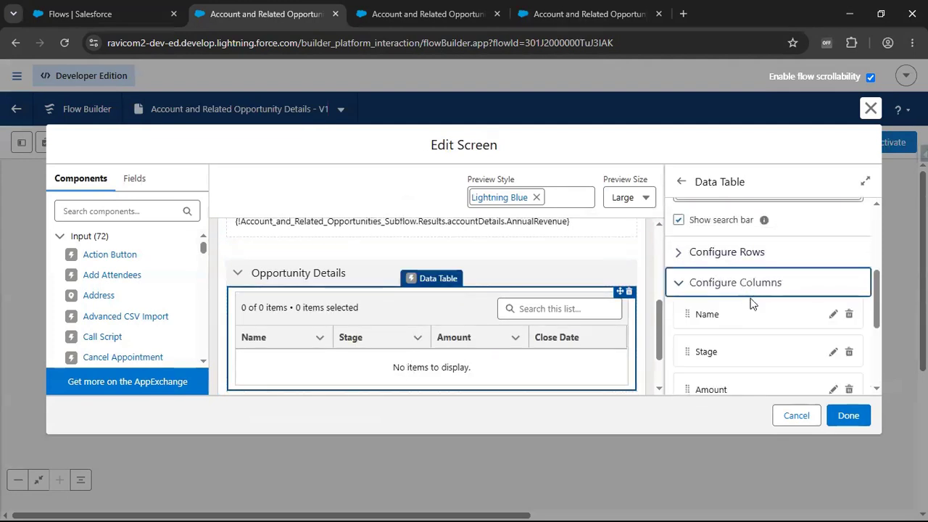
{"action": "left_click", "coordinate": [825, 318]}
{"action": "scroll", "coordinate": [822, 318], "scroll_direction": "down", "scroll_amount": 3}
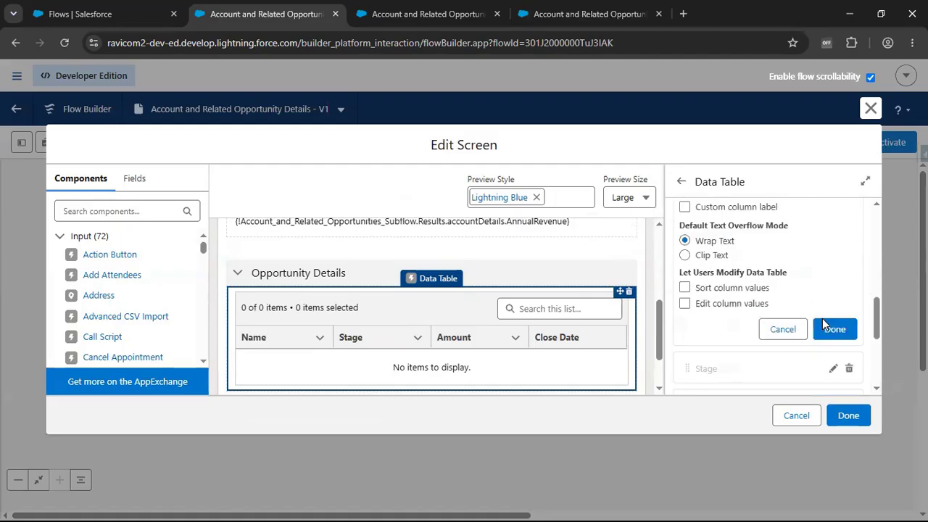
{"action": "scroll", "coordinate": [769, 260], "scroll_direction": "up", "scroll_amount": 3}
{"action": "left_click", "coordinate": [748, 313]}
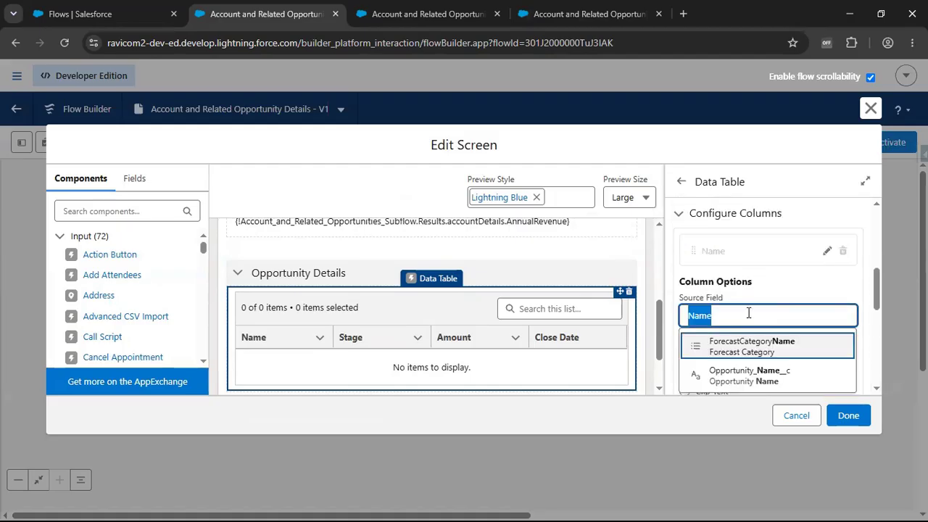
{"action": "key", "text": "BackSpace"}
{"action": "type", "text": "Name"}
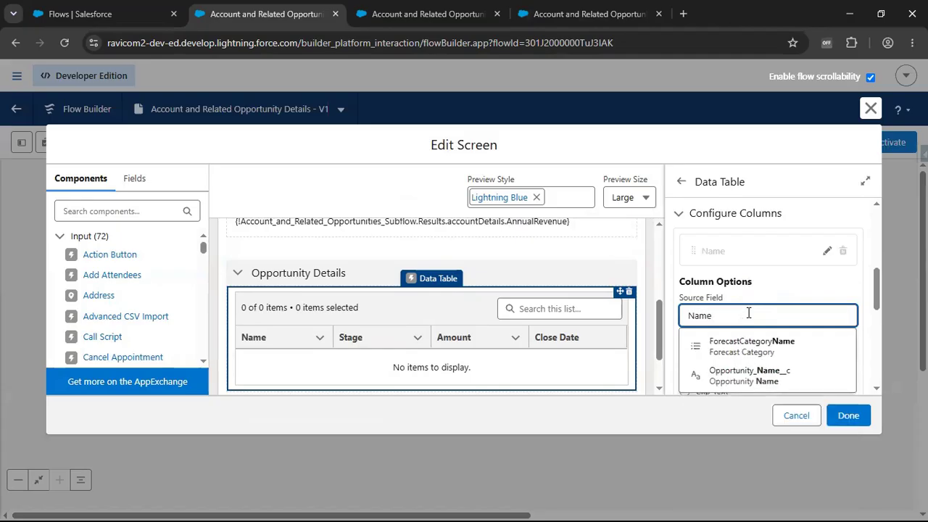
{"action": "left_click", "coordinate": [768, 384]}
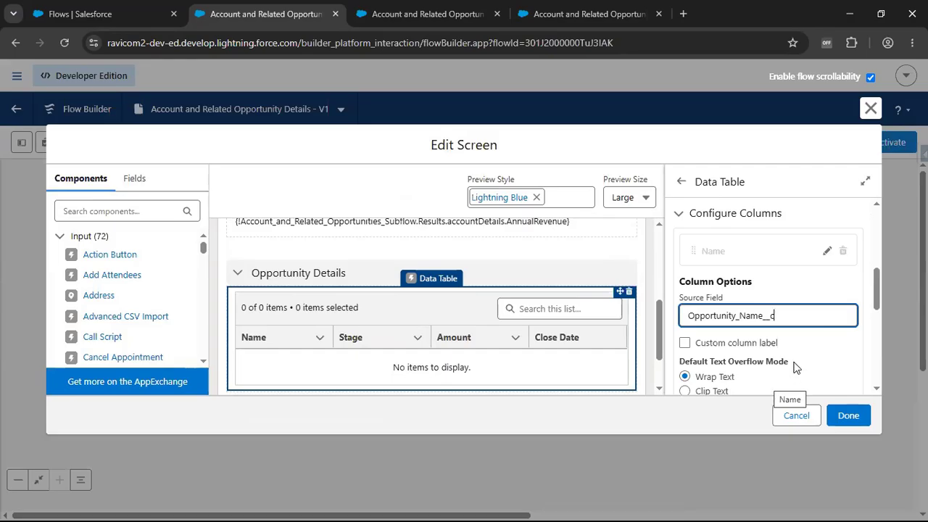
{"action": "double_click", "coordinate": [794, 319]}
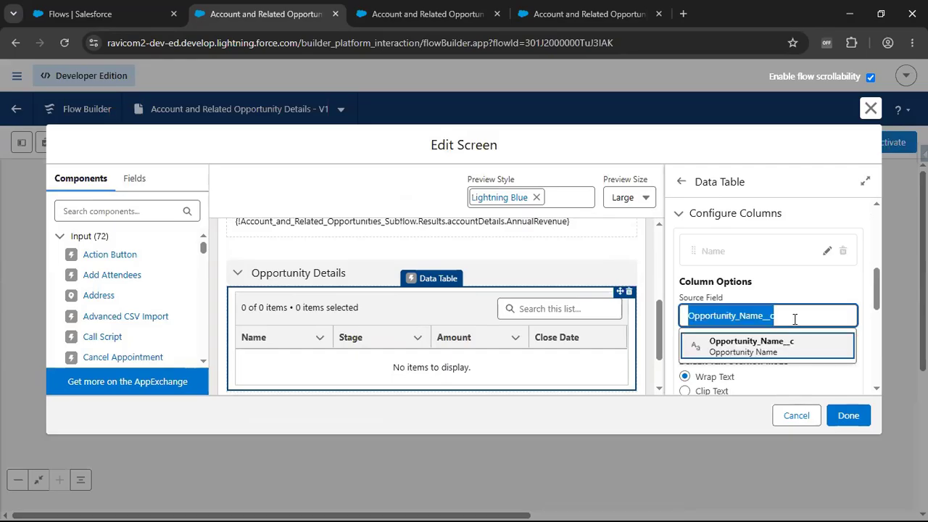
{"action": "type", "text": "Name"}
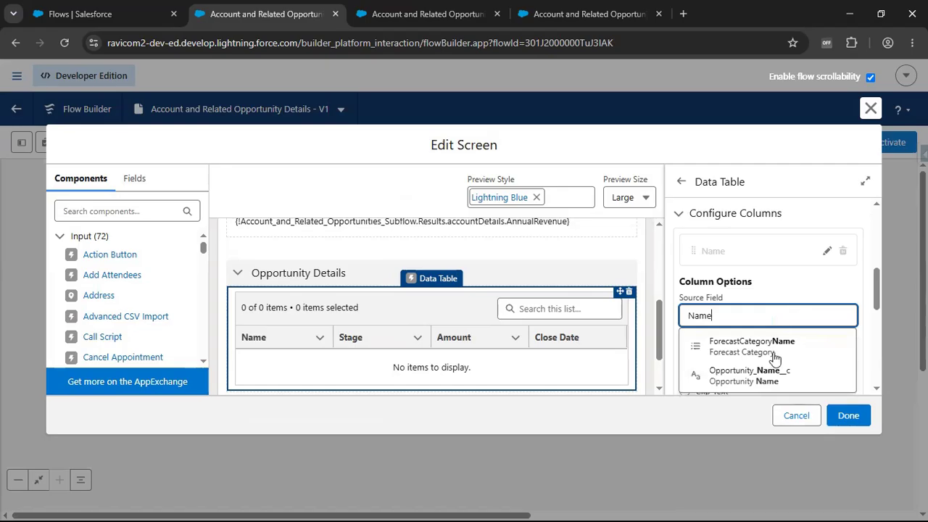
{"action": "left_click", "coordinate": [775, 375]}
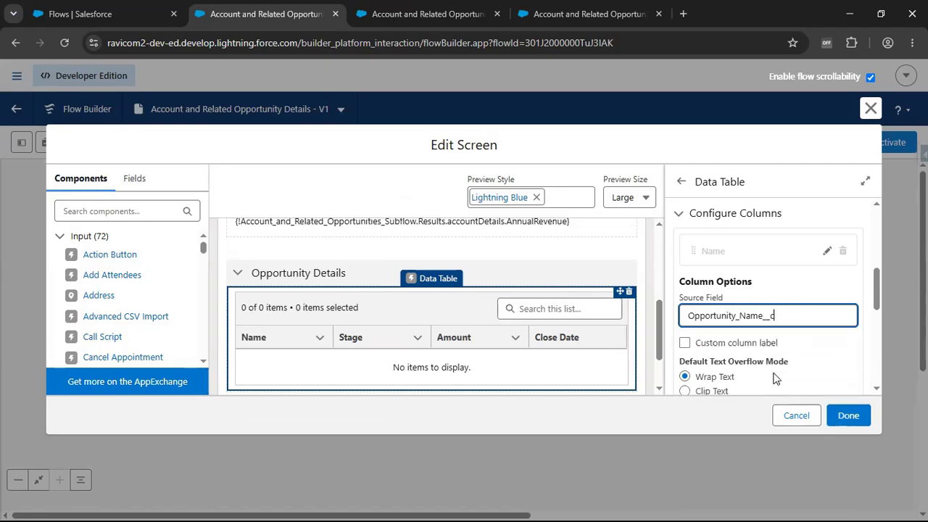
- In the subflow's Get Account and Related Opportunities element, include the opportunities' Name field instead of Opportunity Name and save the field selection
{"action": "left_click", "coordinate": [466, 18]}
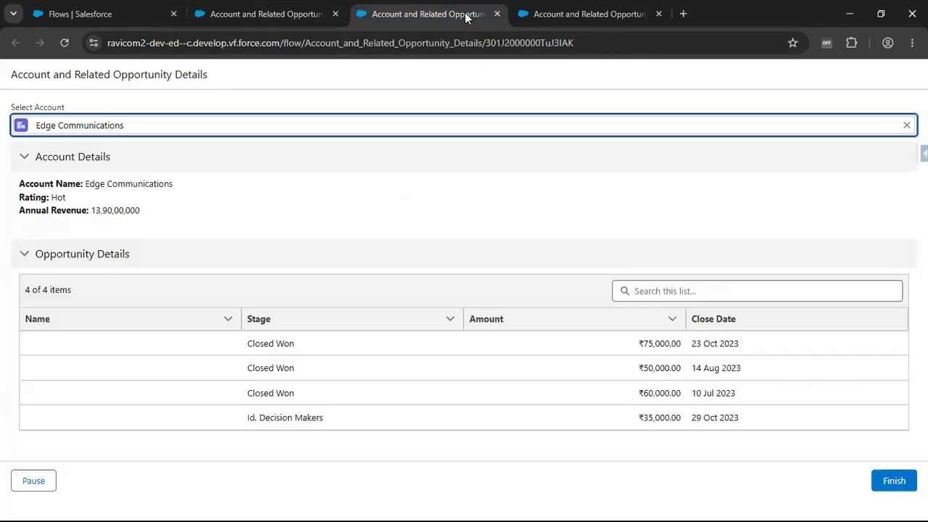
{"action": "left_click", "coordinate": [545, 14]}
{"action": "left_click", "coordinate": [244, 293]}
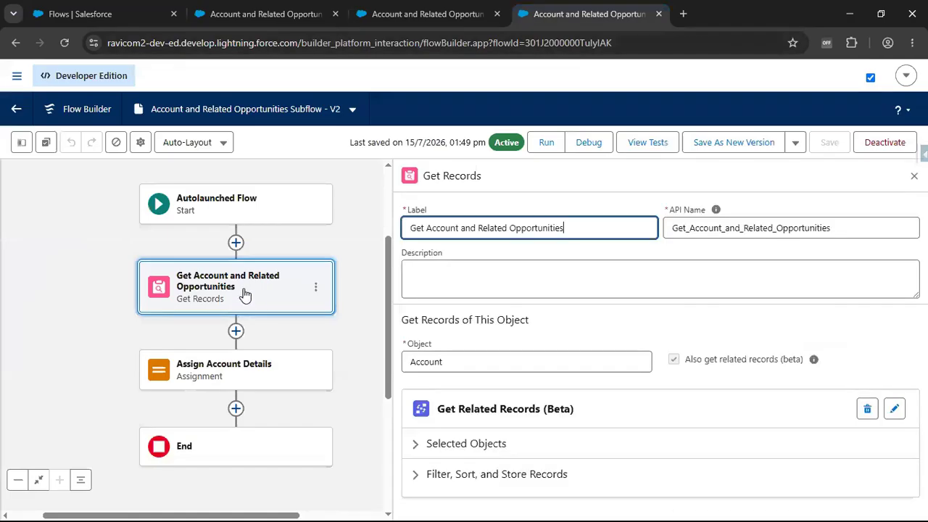
{"action": "left_click", "coordinate": [900, 416]}
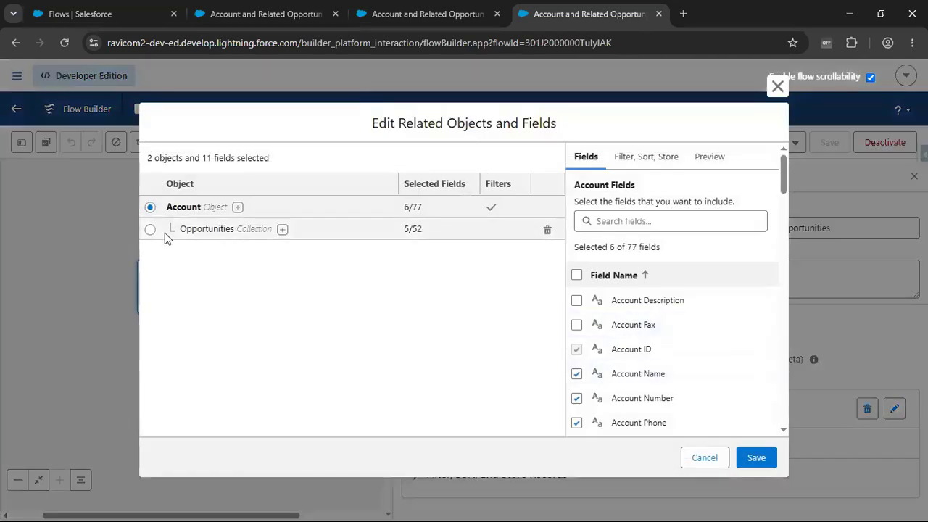
{"action": "left_click", "coordinate": [150, 230]}
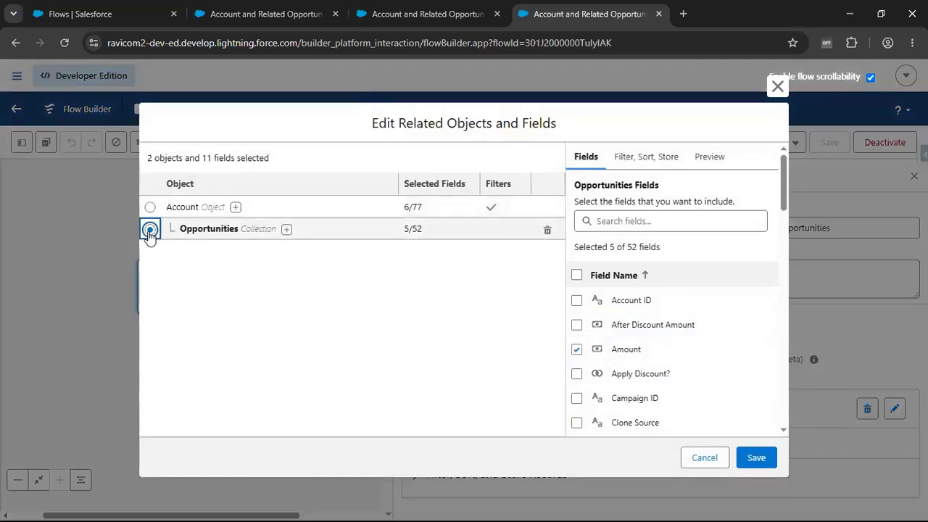
{"action": "left_click", "coordinate": [660, 221]}
{"action": "type", "text": "Name"}
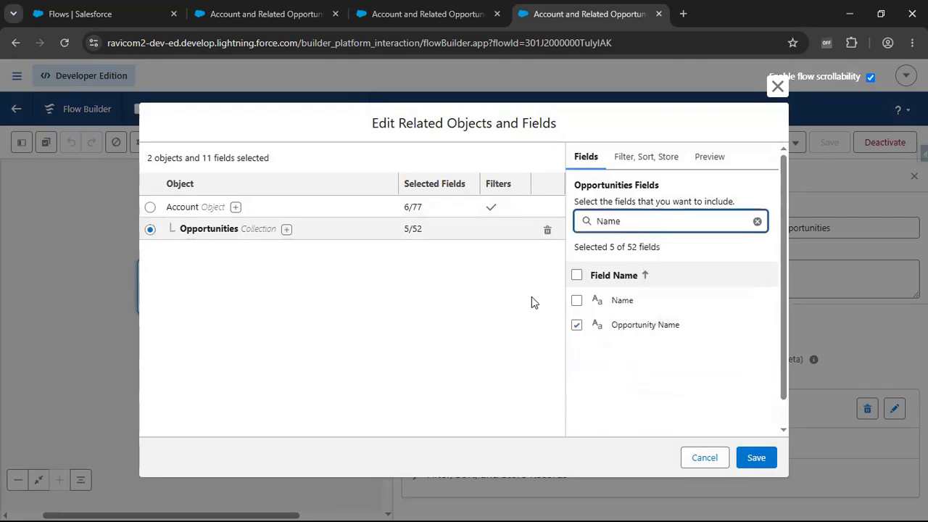
{"action": "left_click", "coordinate": [577, 300]}
{"action": "left_click", "coordinate": [576, 324]}
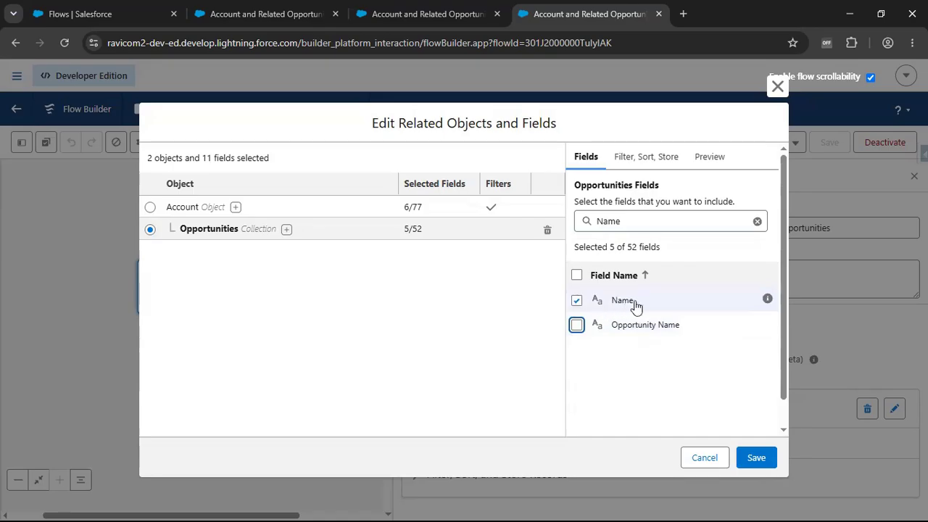
{"action": "left_click", "coordinate": [751, 468]}
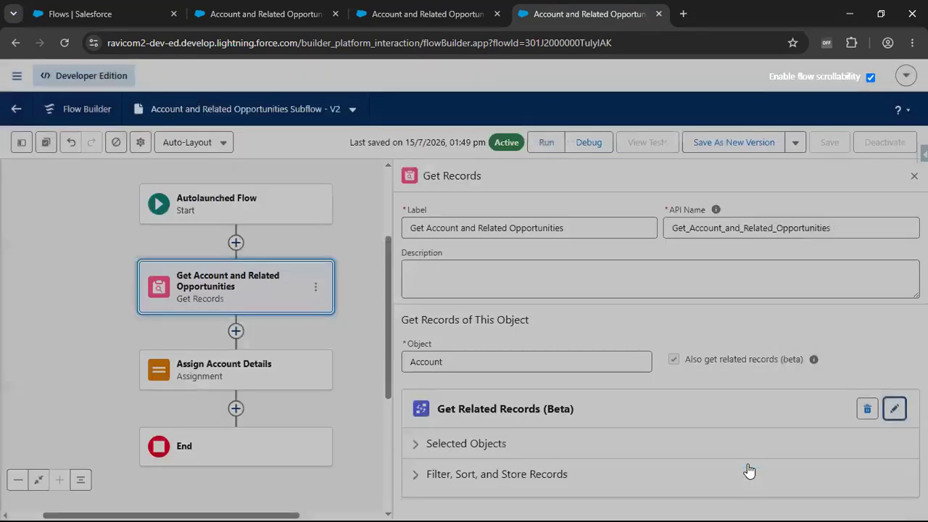
- Save the Account and Related Opportunities Subflow as a new version and activate it
{"action": "left_click", "coordinate": [758, 142]}
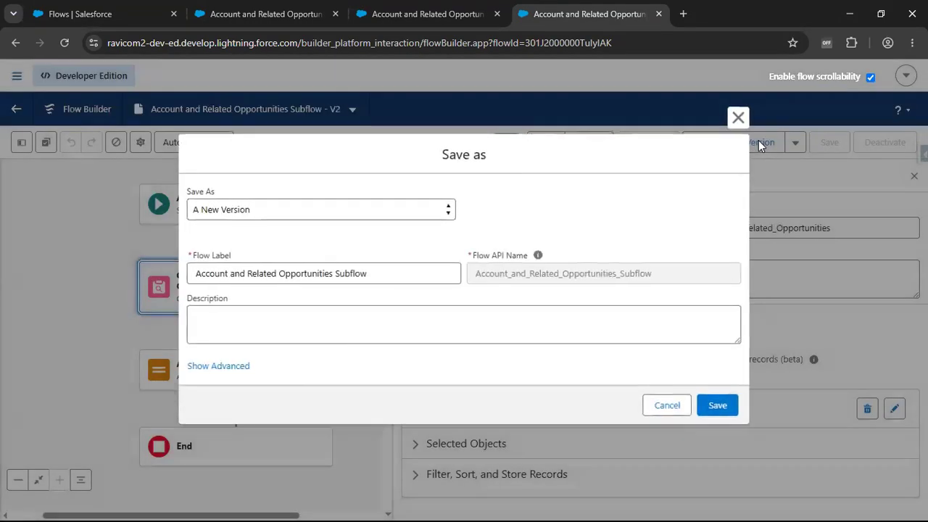
{"action": "left_click", "coordinate": [734, 407]}
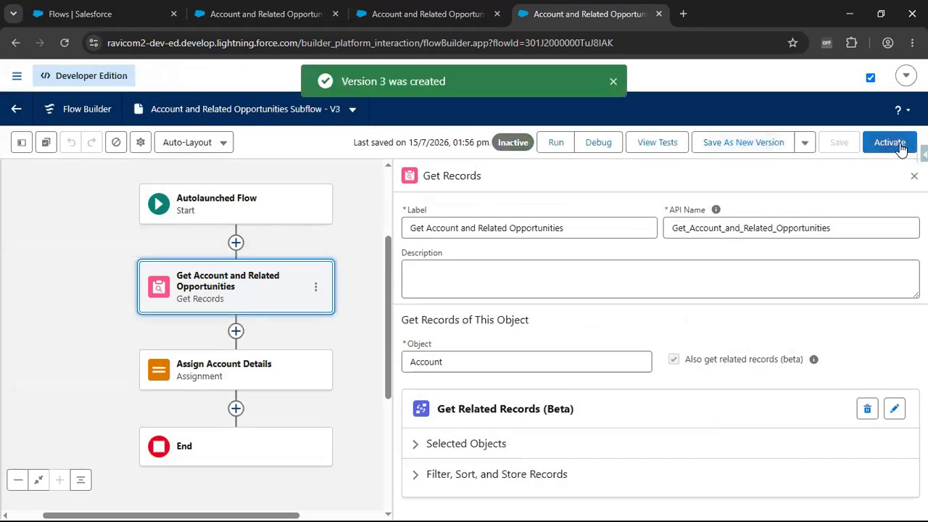
{"action": "left_click", "coordinate": [903, 145]}
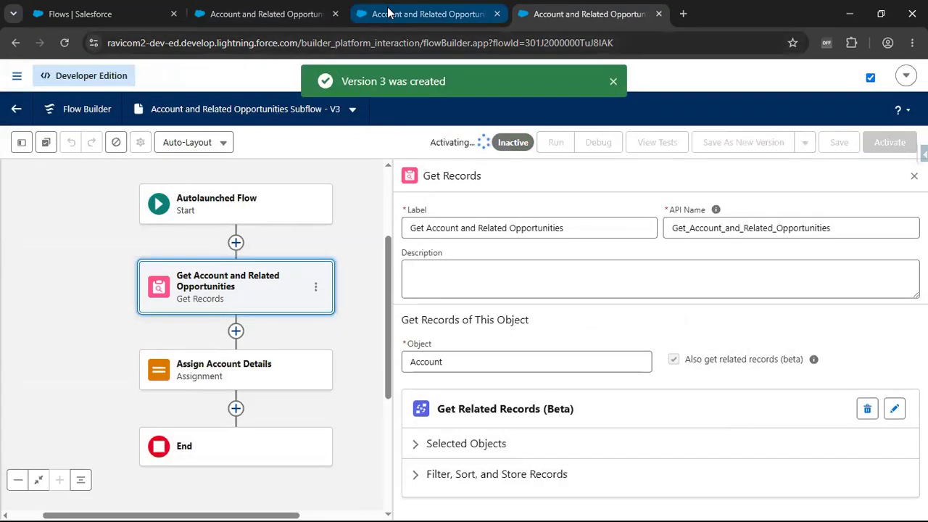
- In the running screen flow, clear the account lookup and select Edge Communications again to test the opportunity names
{"action": "left_click", "coordinate": [417, 24]}
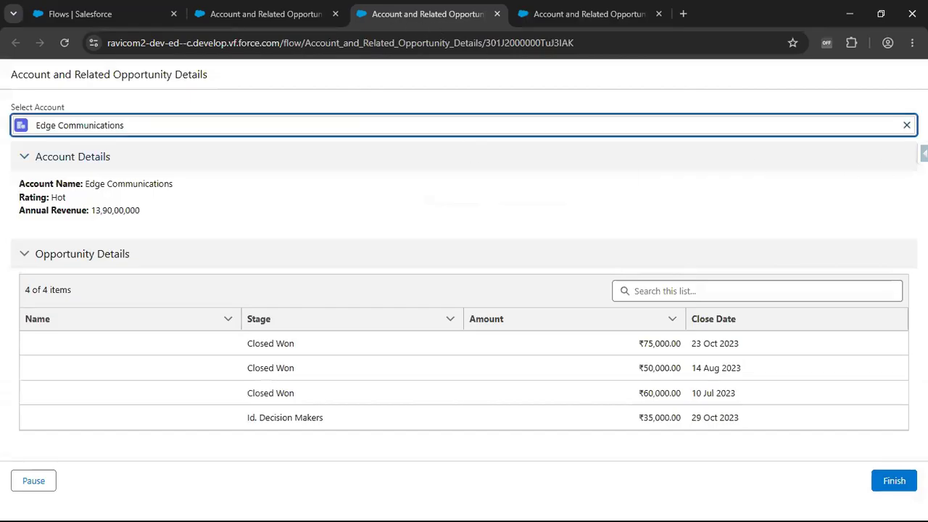
{"action": "left_click", "coordinate": [906, 124]}
{"action": "left_click", "coordinate": [106, 181]}
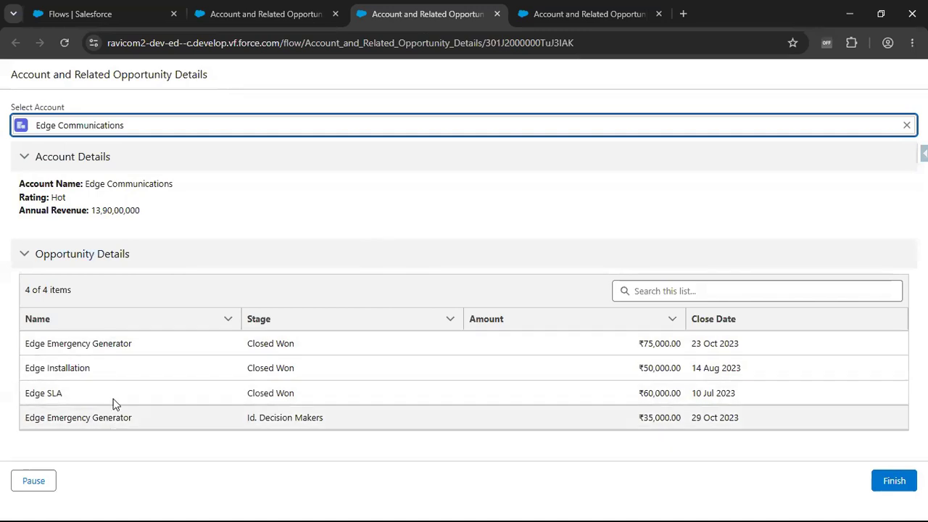
{"action": "left_click", "coordinate": [590, 14]}
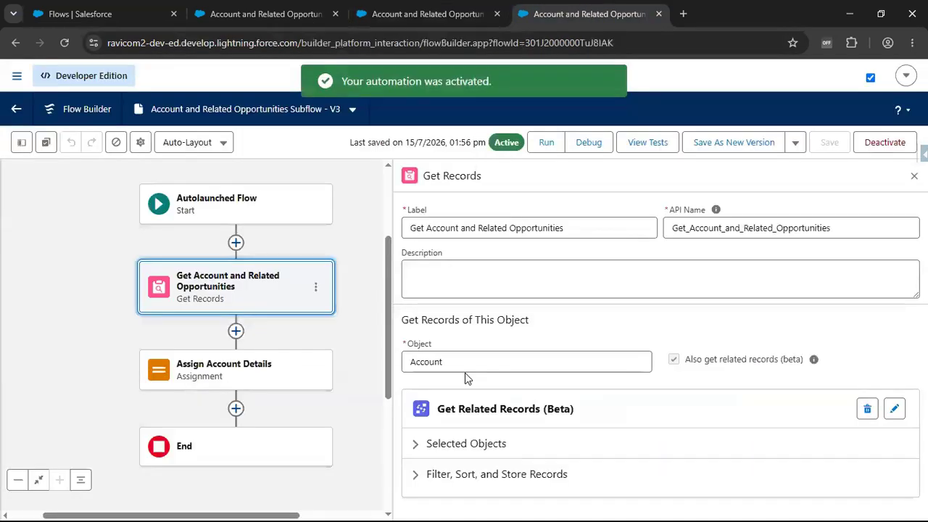
{"action": "left_click", "coordinate": [392, 14]}
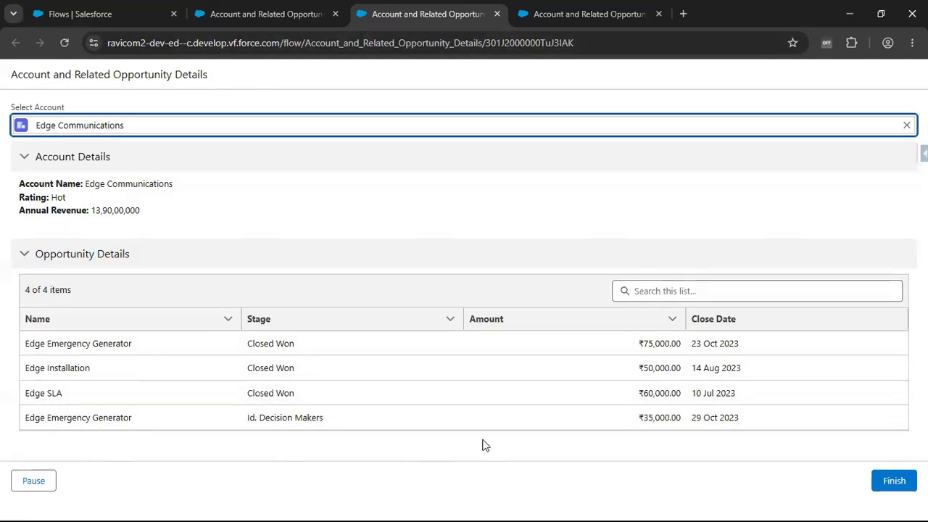
- Search the opportunity data table of the running flow for SLA
{"action": "left_click", "coordinate": [730, 297]}
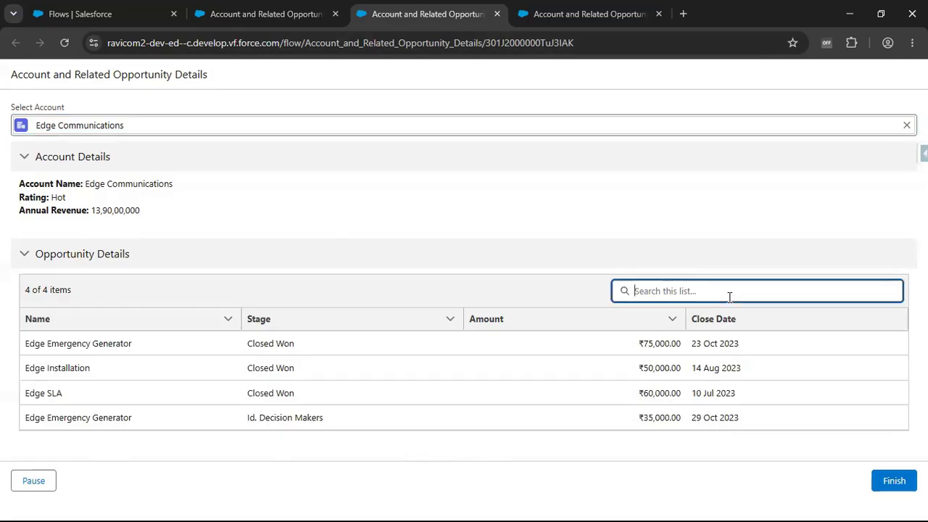
{"action": "type", "text": "SLA"}
{"action": "left_click", "coordinate": [491, 290]}
{"action": "left_click", "coordinate": [698, 297]}
{"action": "key", "text": "Return"}
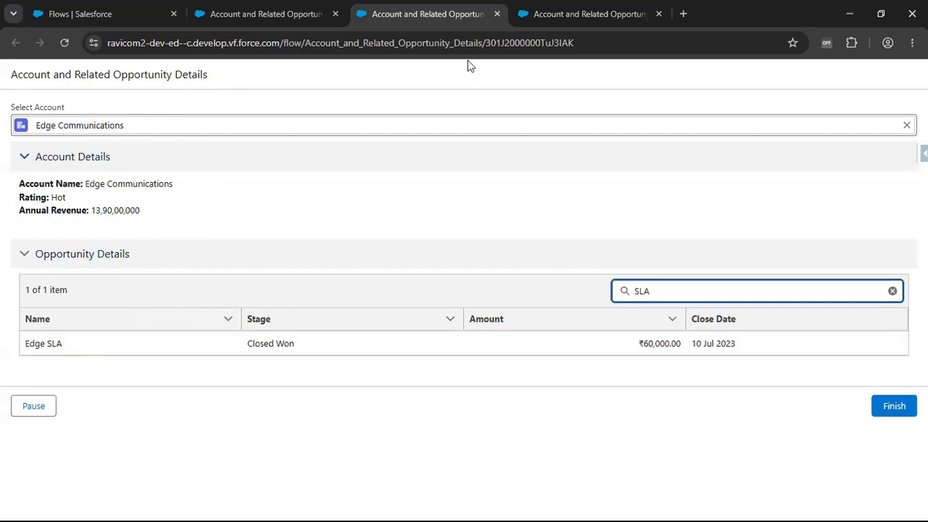
- Close the test run and set the screen flow's Account Details section to display when All Conditions Are Met (AND)
{"action": "left_click", "coordinate": [496, 14]}
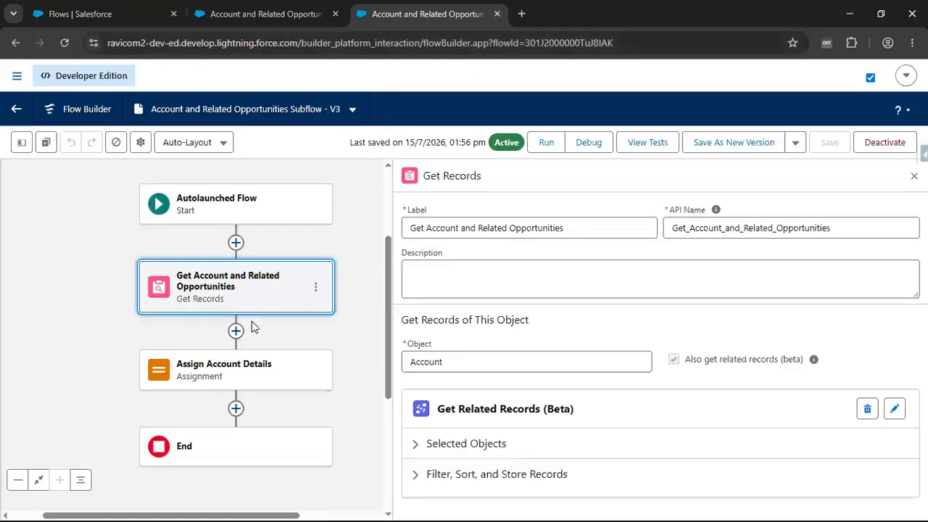
{"action": "left_click", "coordinate": [290, 19]}
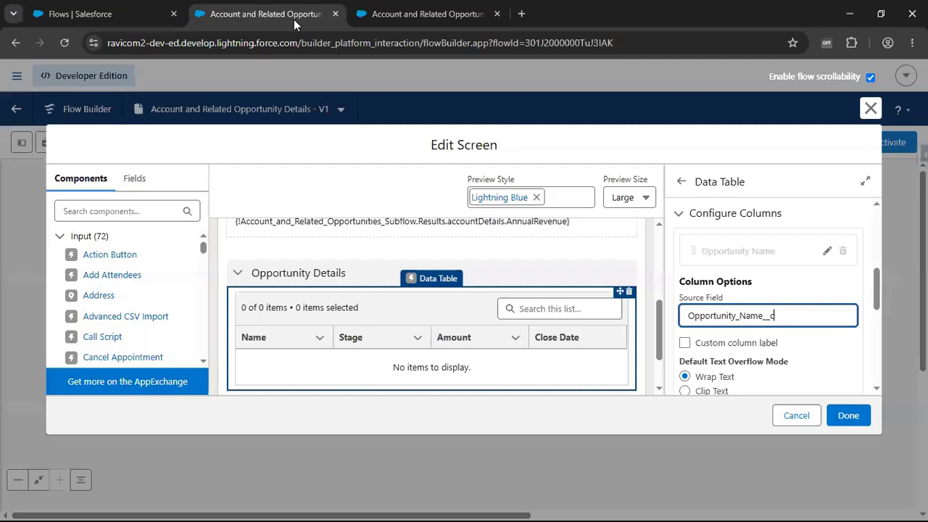
{"action": "scroll", "coordinate": [318, 291], "scroll_direction": "up", "scroll_amount": 2}
{"action": "left_click", "coordinate": [316, 293]}
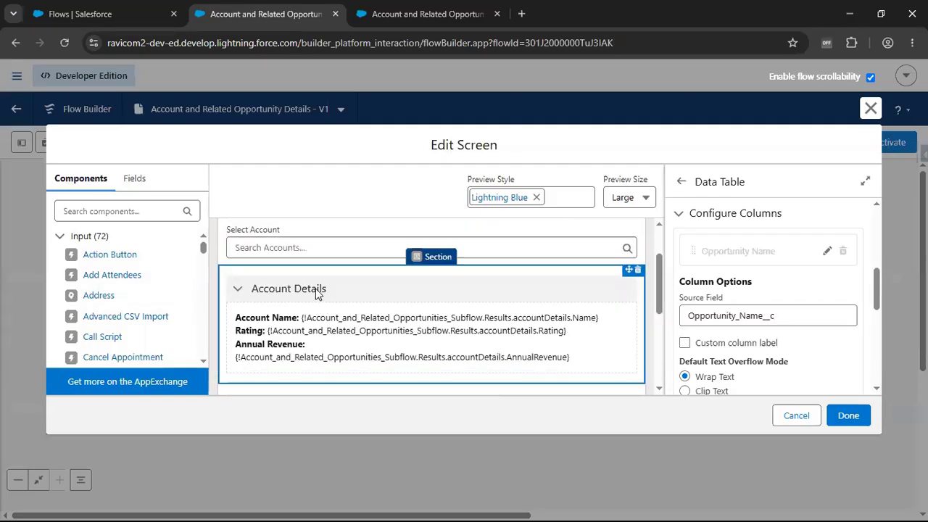
{"action": "scroll", "coordinate": [812, 289], "scroll_direction": "down", "scroll_amount": 2}
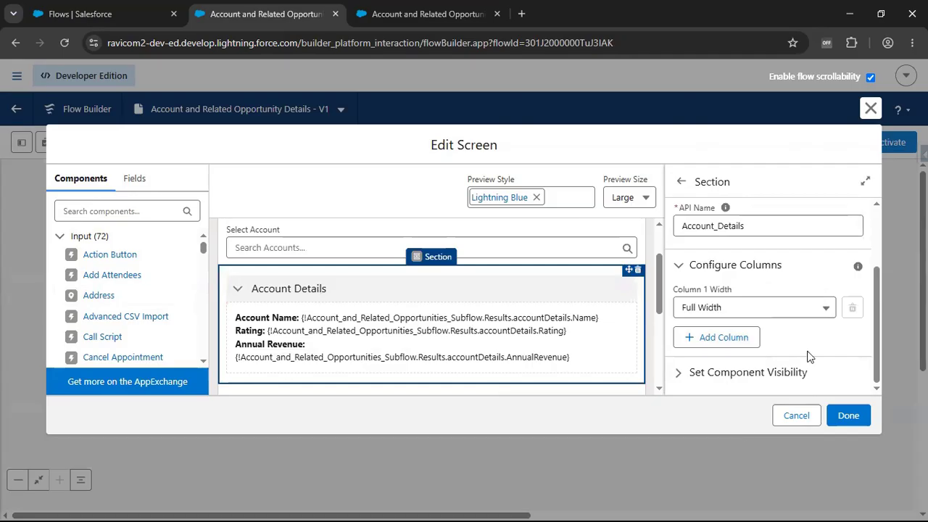
{"action": "left_click", "coordinate": [758, 378]}
{"action": "scroll", "coordinate": [815, 382], "scroll_direction": "down", "scroll_amount": 1}
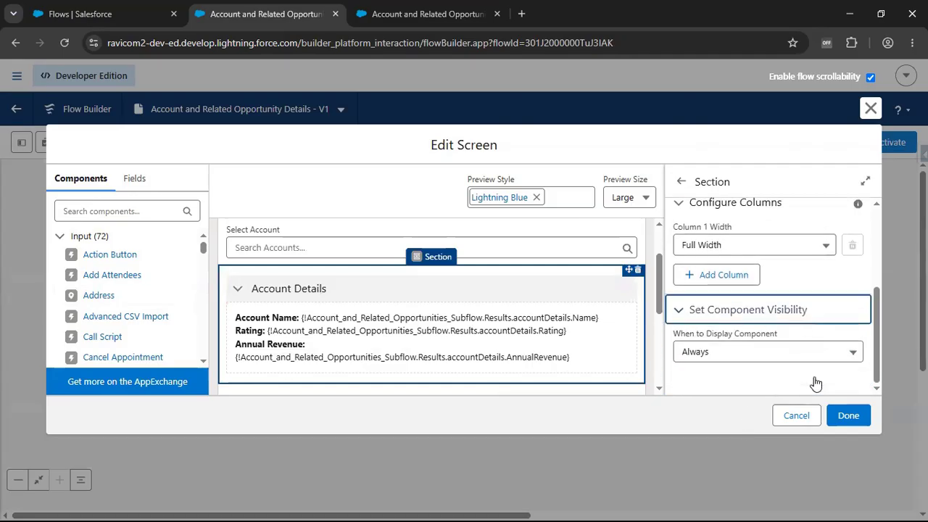
{"action": "left_click", "coordinate": [766, 354]}
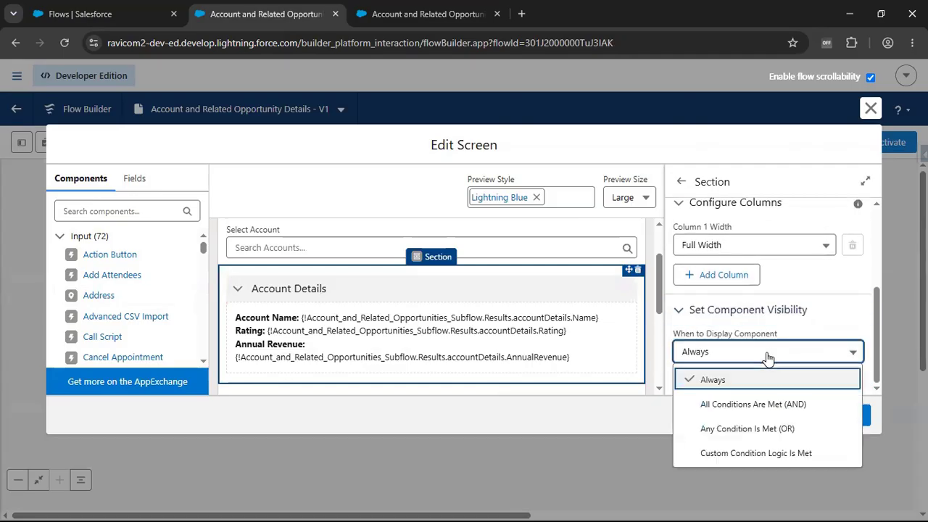
{"action": "left_click", "coordinate": [736, 406]}
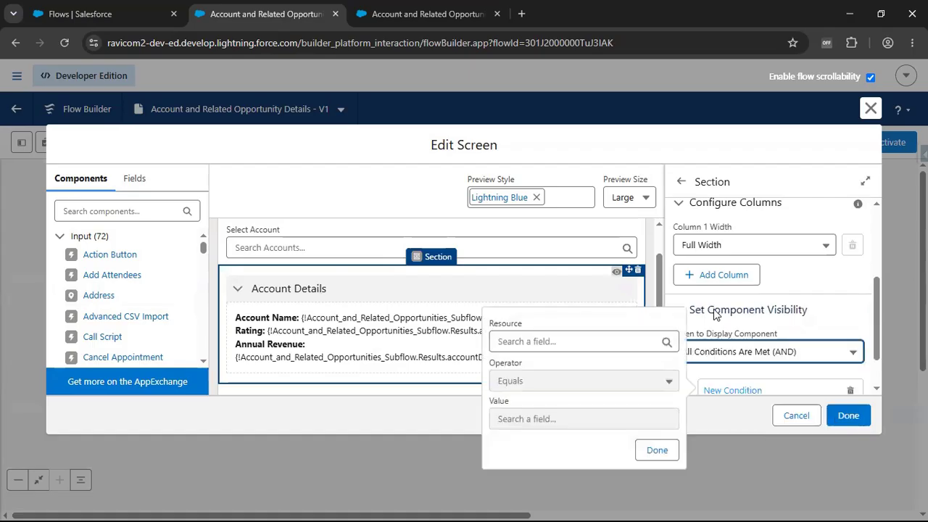
- Choose Account ID from the subflow's Results > accountDetails as the resource of the Account Details section's visibility condition
{"action": "left_click", "coordinate": [572, 223]}
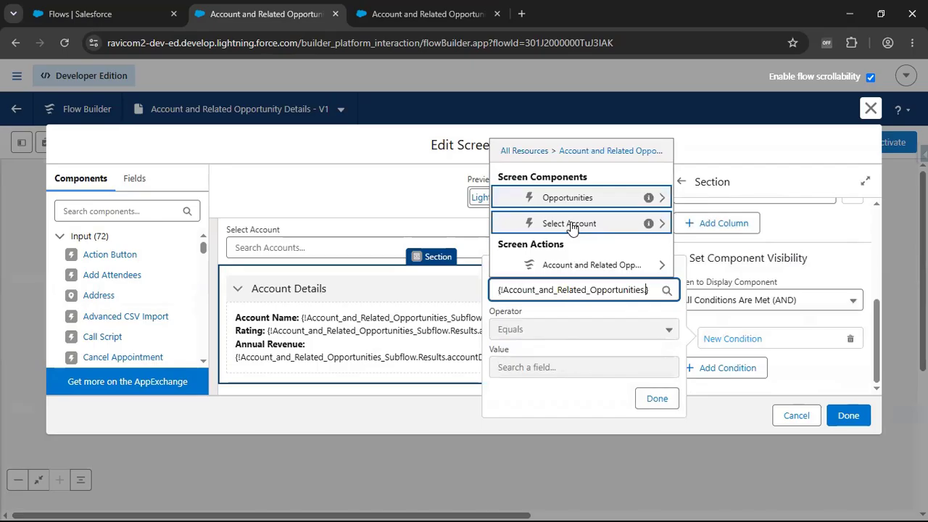
{"action": "left_click", "coordinate": [549, 268]}
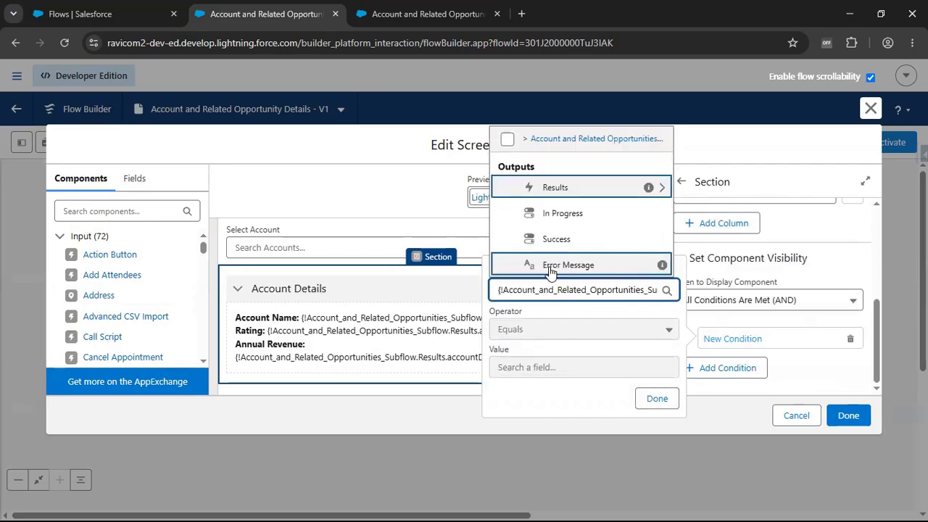
{"action": "left_click", "coordinate": [565, 190]}
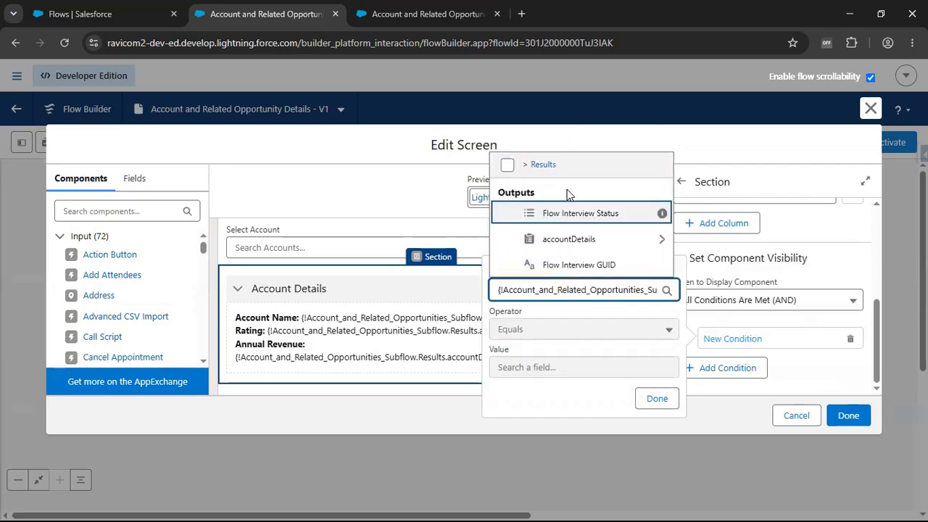
{"action": "left_click", "coordinate": [567, 239]}
{"action": "type", "text": "Id"}
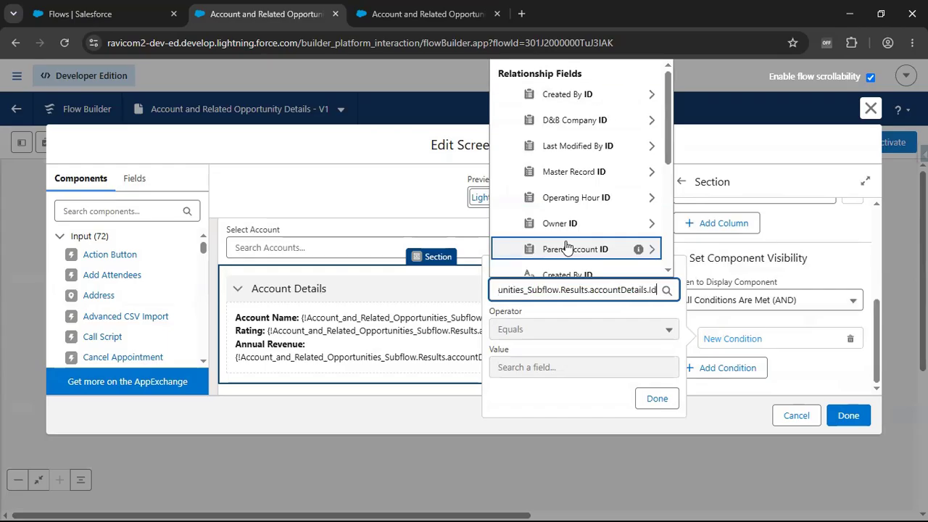
{"action": "scroll", "coordinate": [566, 247], "scroll_direction": "down", "scroll_amount": 2}
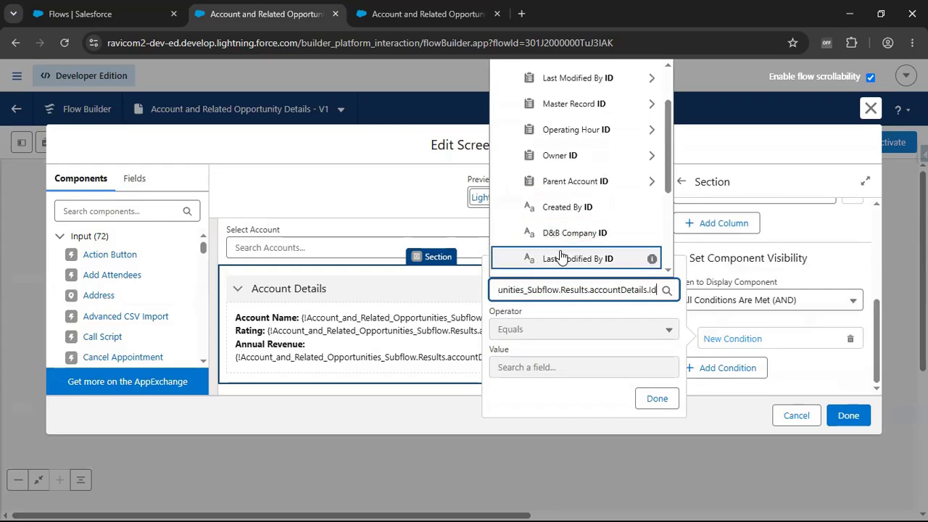
{"action": "key", "text": "BackSpace"}
{"action": "key", "text": "BackSpace"}
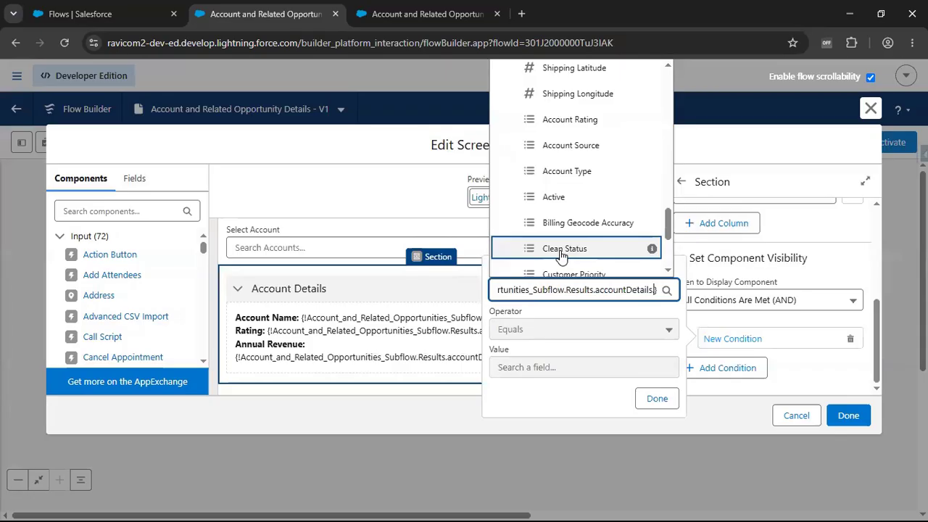
{"action": "type", "text": "Account"}
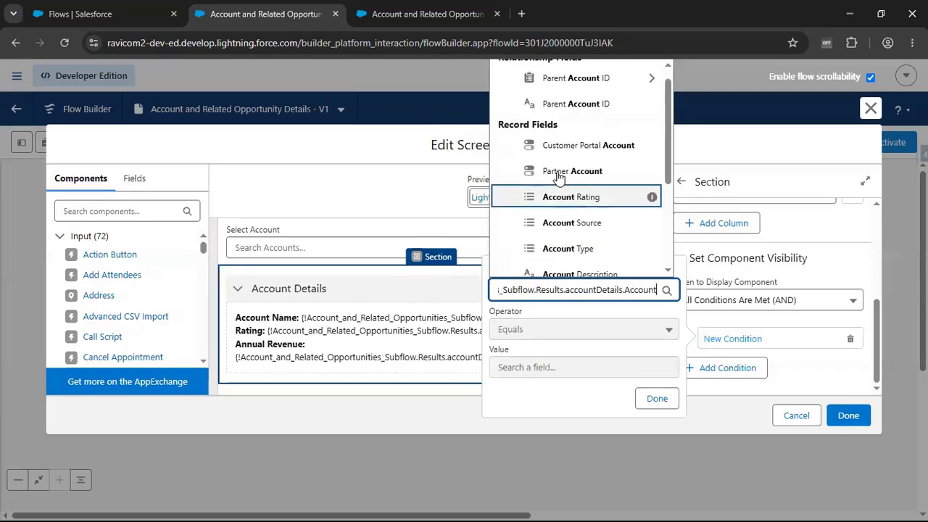
{"action": "scroll", "coordinate": [573, 189], "scroll_direction": "down", "scroll_amount": 3}
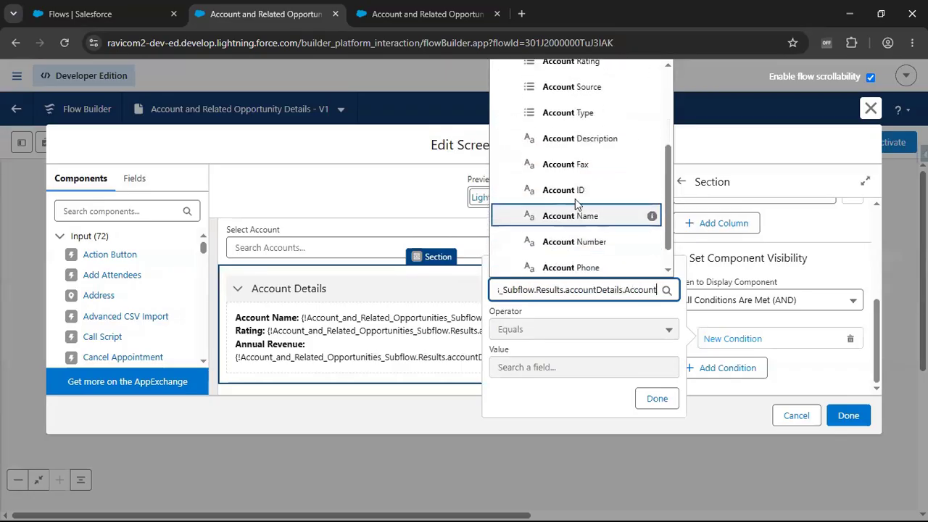
{"action": "left_click", "coordinate": [578, 192]}
- Complete the Account Details section's visibility condition with the operator Is Null and the value False
{"action": "left_click", "coordinate": [515, 327]}
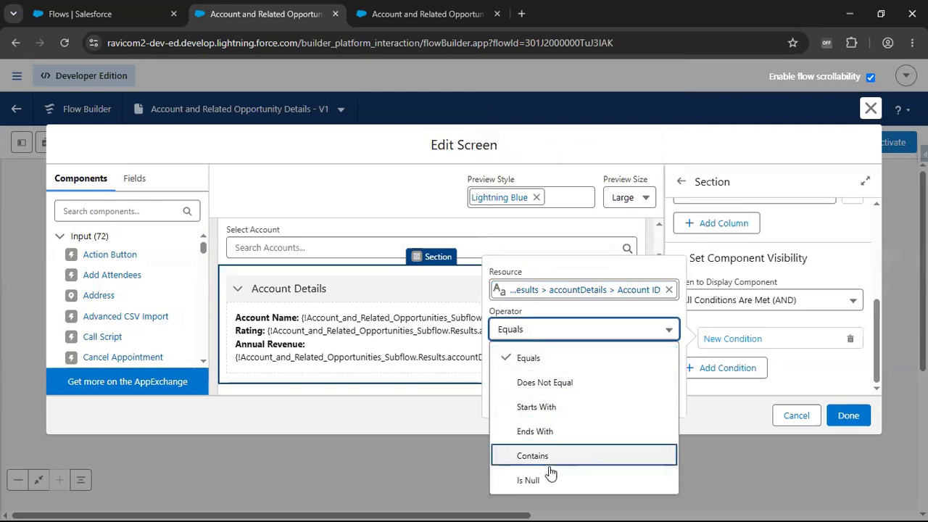
{"action": "left_click", "coordinate": [507, 478]}
{"action": "left_click", "coordinate": [562, 366]}
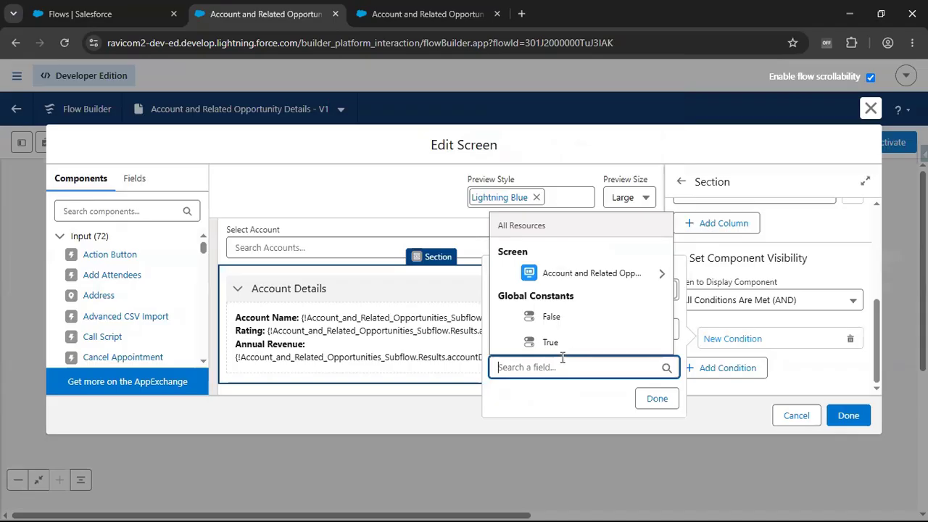
{"action": "left_click", "coordinate": [578, 317]}
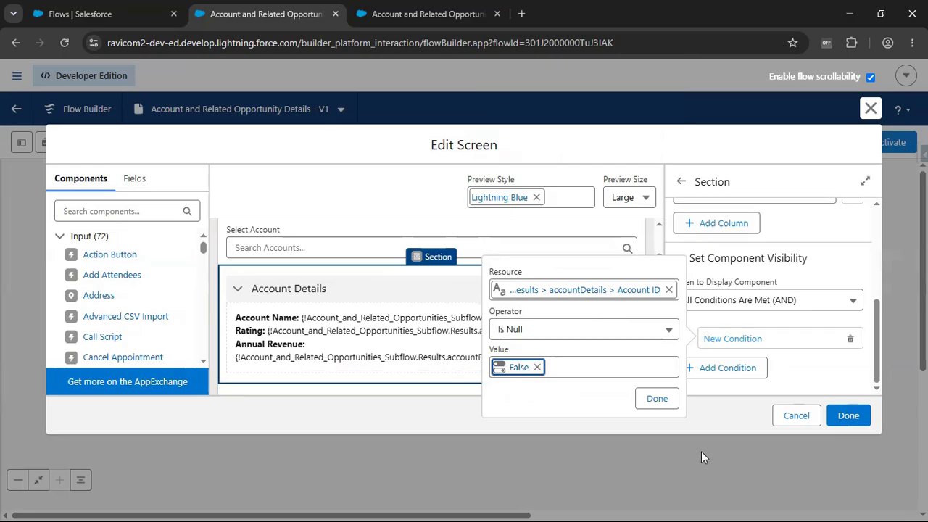
{"action": "left_click", "coordinate": [662, 398]}
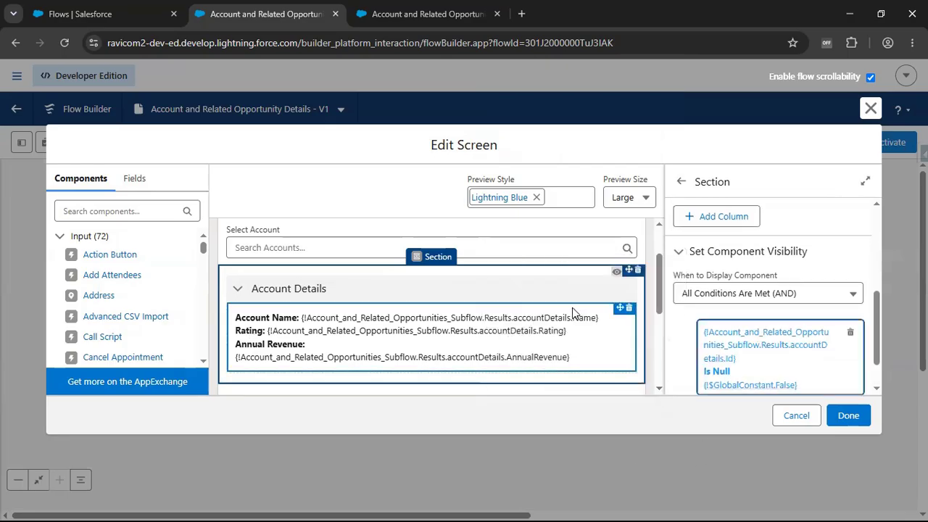
- Set the Opportunity Details section to display when All Conditions Are Met (AND)
{"action": "scroll", "coordinate": [576, 313], "scroll_direction": "down", "scroll_amount": 2}
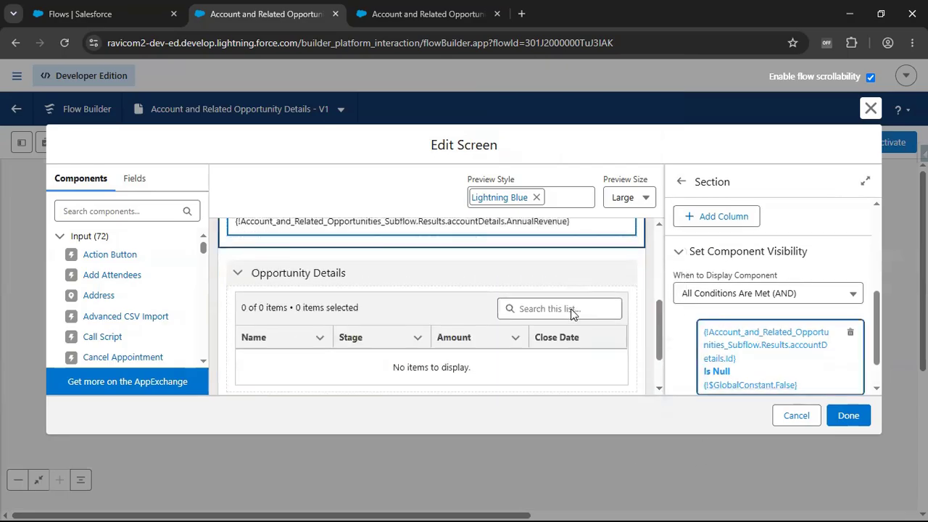
{"action": "left_click", "coordinate": [433, 279]}
{"action": "scroll", "coordinate": [830, 337], "scroll_direction": "down", "scroll_amount": 1}
{"action": "scroll", "coordinate": [830, 337], "scroll_direction": "down", "scroll_amount": 1}
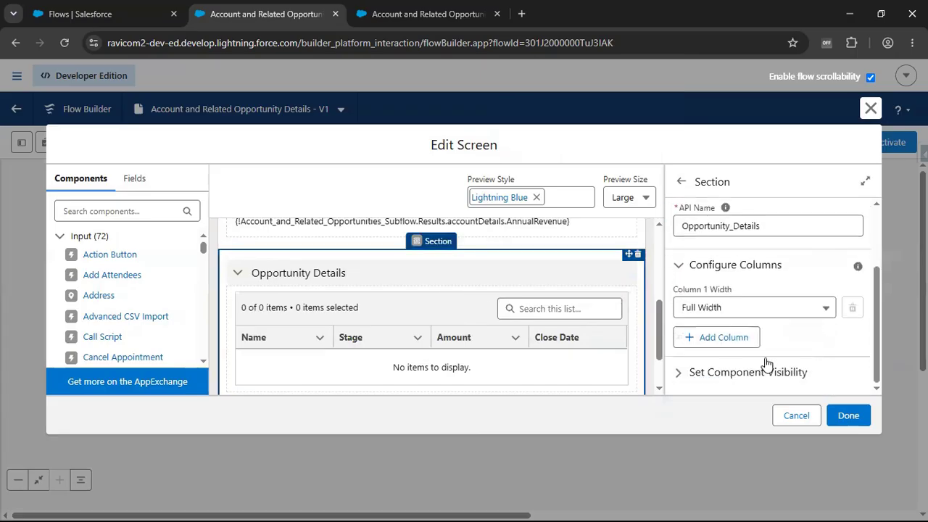
{"action": "left_click", "coordinate": [763, 376]}
{"action": "left_click", "coordinate": [735, 355]}
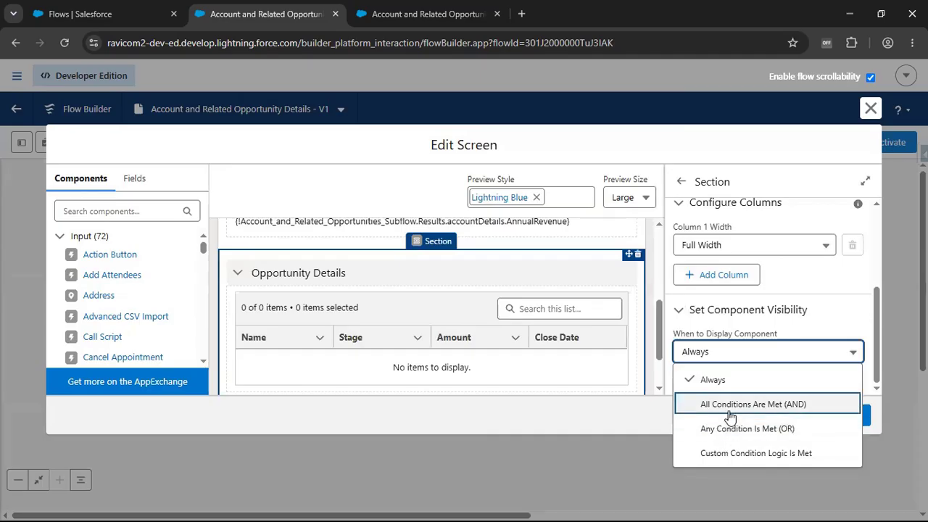
{"action": "left_click", "coordinate": [727, 411]}
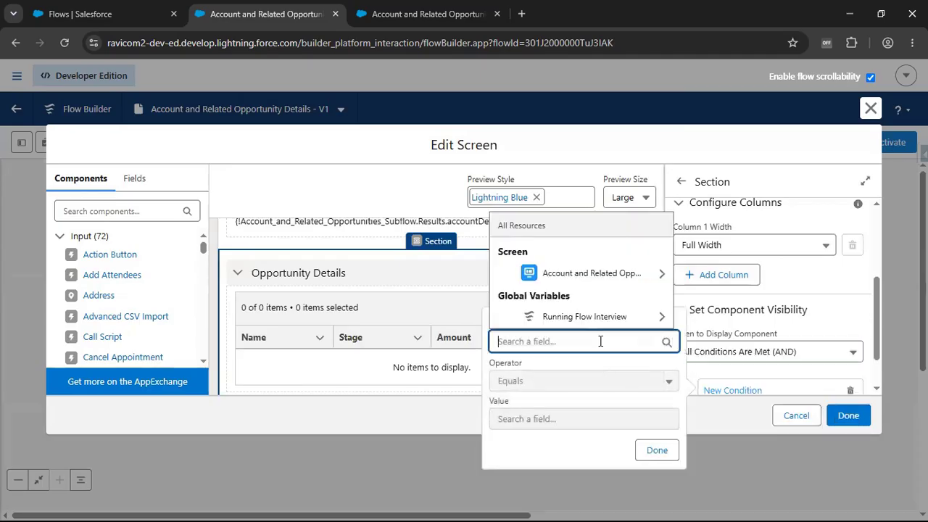
- Choose Account ID from the subflow's Results > accountDetails as the resource of the Opportunity Details section's visibility condition
{"action": "left_click", "coordinate": [598, 273]}
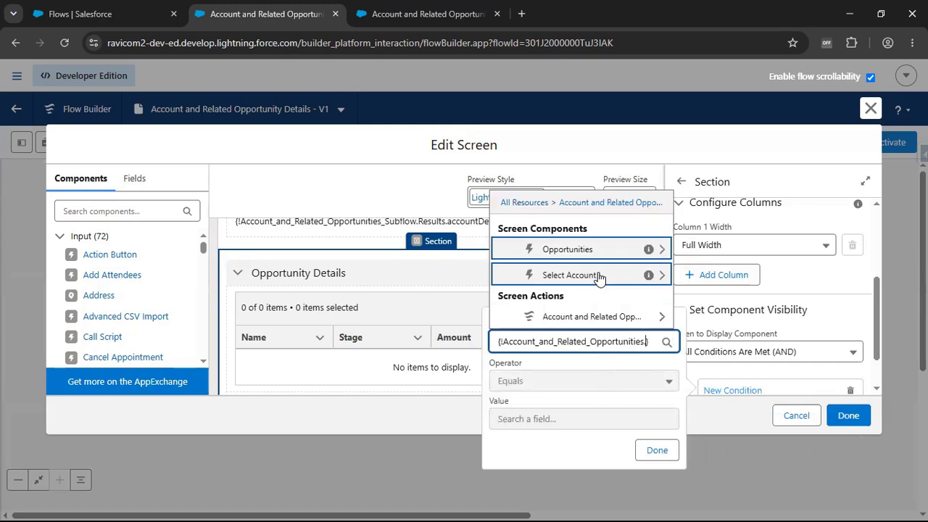
{"action": "left_click", "coordinate": [586, 317]}
{"action": "left_click", "coordinate": [584, 244]}
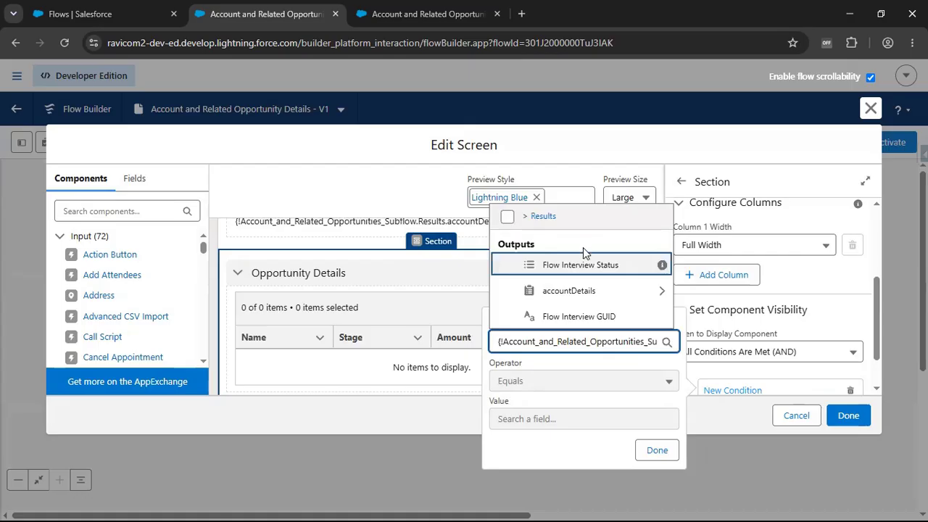
{"action": "left_click", "coordinate": [563, 290]}
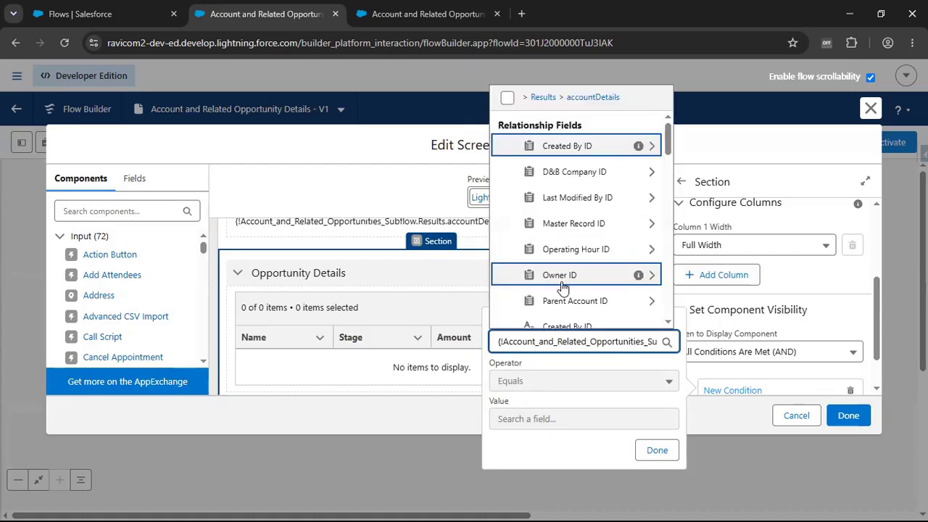
{"action": "type", "text": "Acc"}
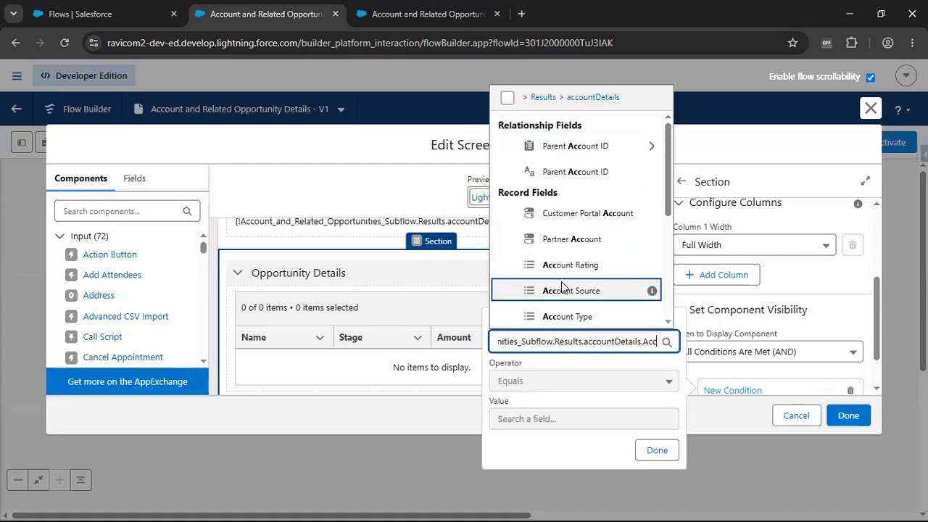
{"action": "type", "text": "ountId"}
{"action": "key", "text": "BackSpace"}
{"action": "key", "text": "BackSpace"}
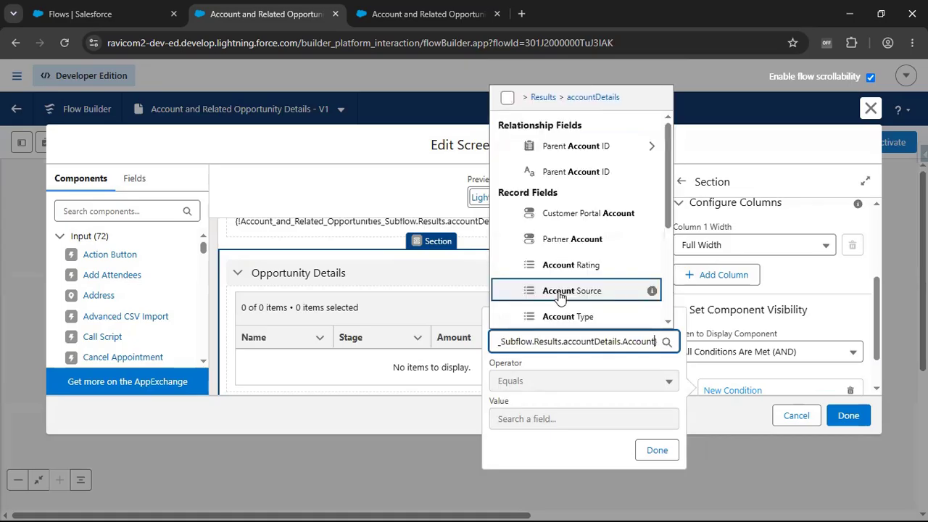
{"action": "scroll", "coordinate": [551, 247], "scroll_direction": "down", "scroll_amount": 2}
{"action": "left_click", "coordinate": [572, 208]}
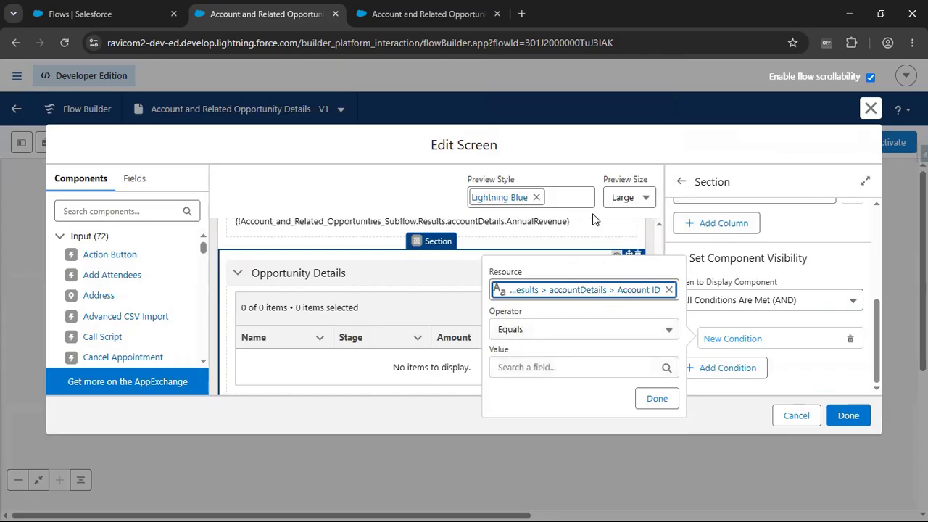
- Complete the Opportunity Details section's visibility condition with the operator Is Null and the value False
{"action": "left_click", "coordinate": [527, 332]}
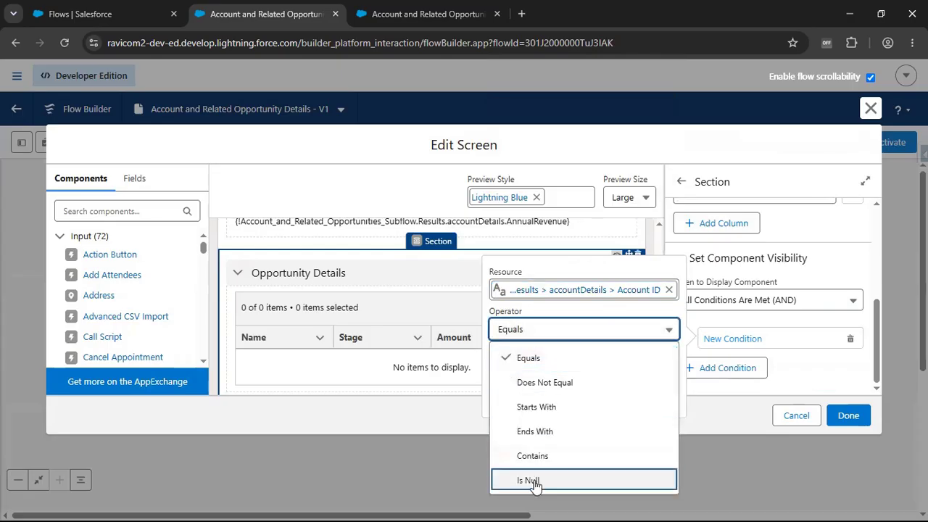
{"action": "left_click", "coordinate": [531, 480]}
{"action": "left_click", "coordinate": [548, 366]}
{"action": "left_click", "coordinate": [551, 326]}
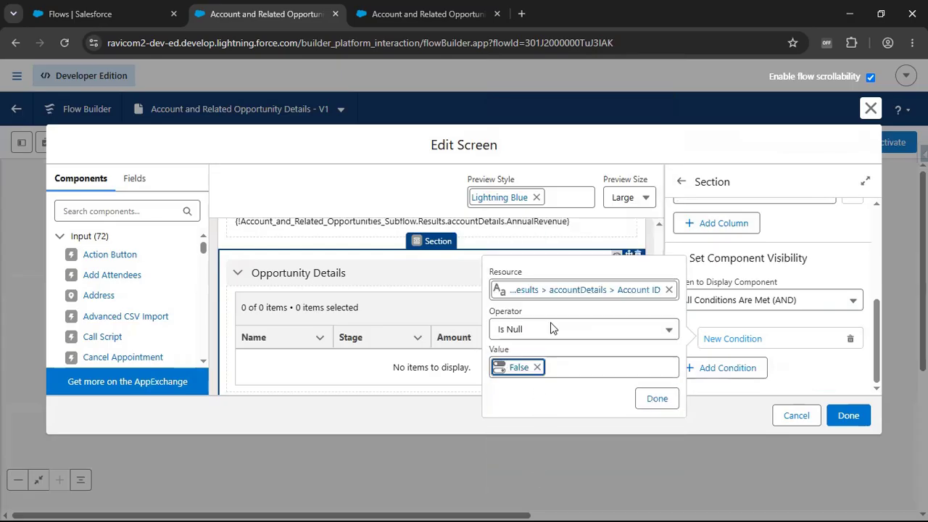
{"action": "left_click", "coordinate": [647, 399]}
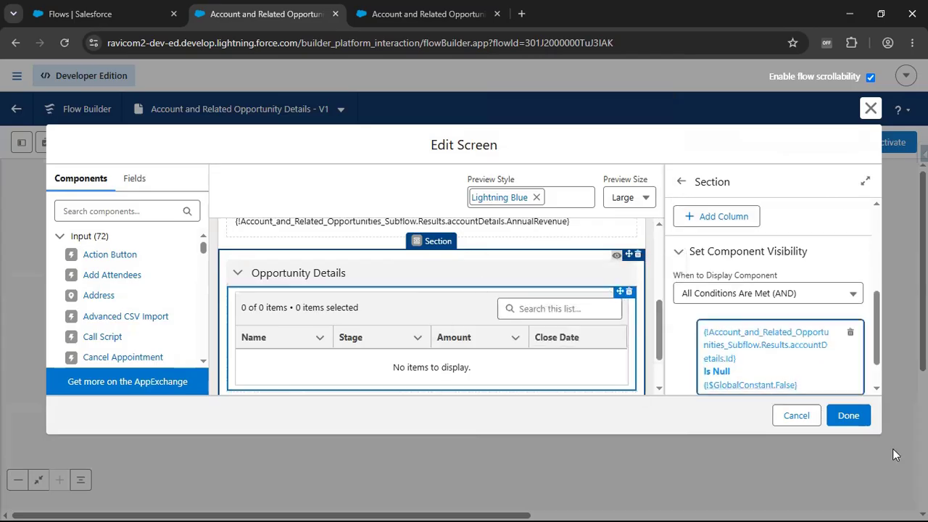
- Apply the screen edits, save the Account and Related Opportunity Details flow and run it
{"action": "left_click", "coordinate": [862, 418]}
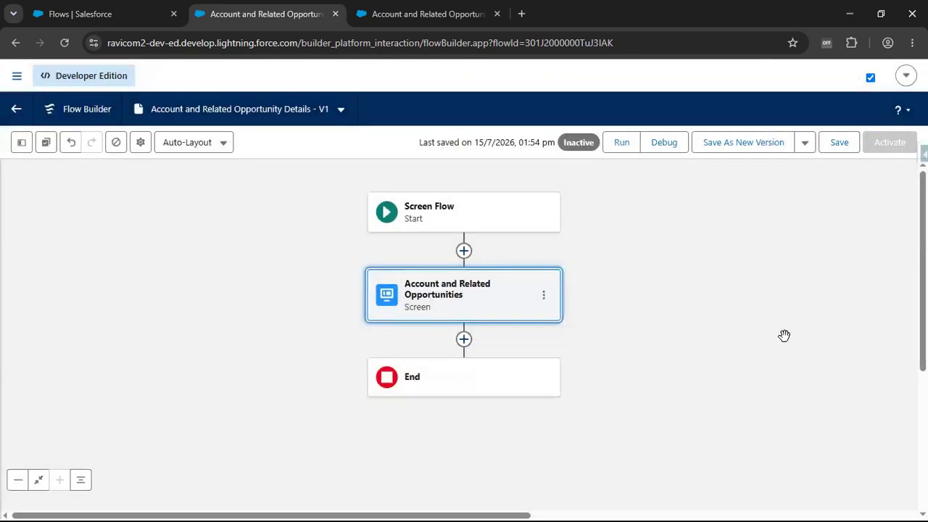
{"action": "left_click", "coordinate": [840, 142]}
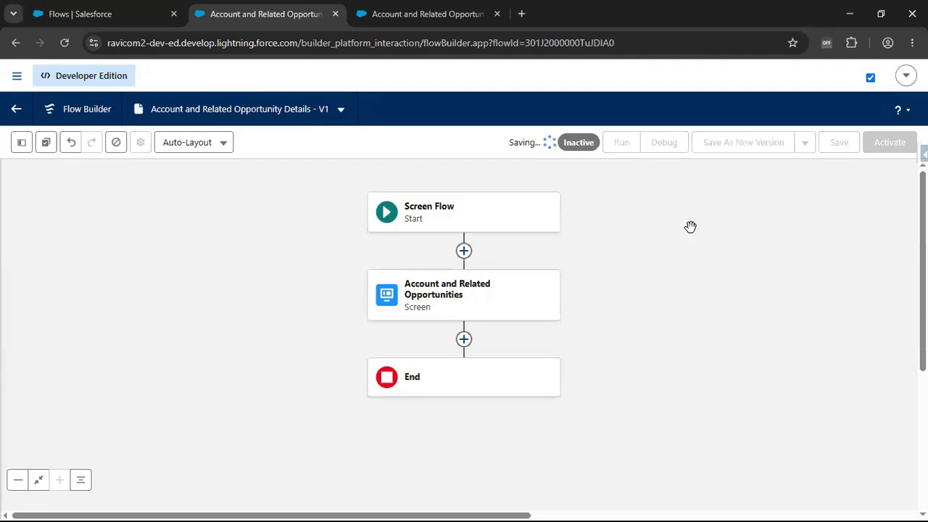
{"action": "left_click", "coordinate": [621, 145]}
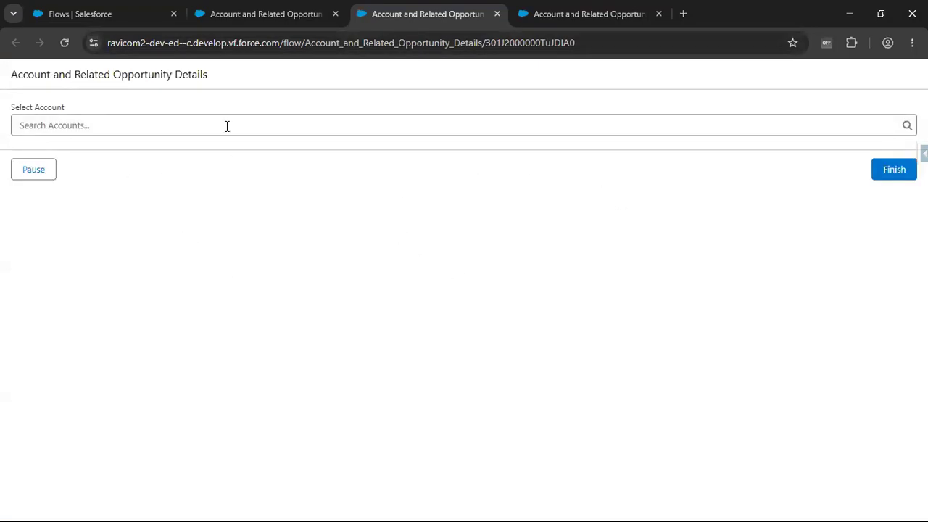
- Test the running flow by selecting Edge Communications in the Select Account lookup and clearing the selection
{"action": "left_click", "coordinate": [105, 126]}
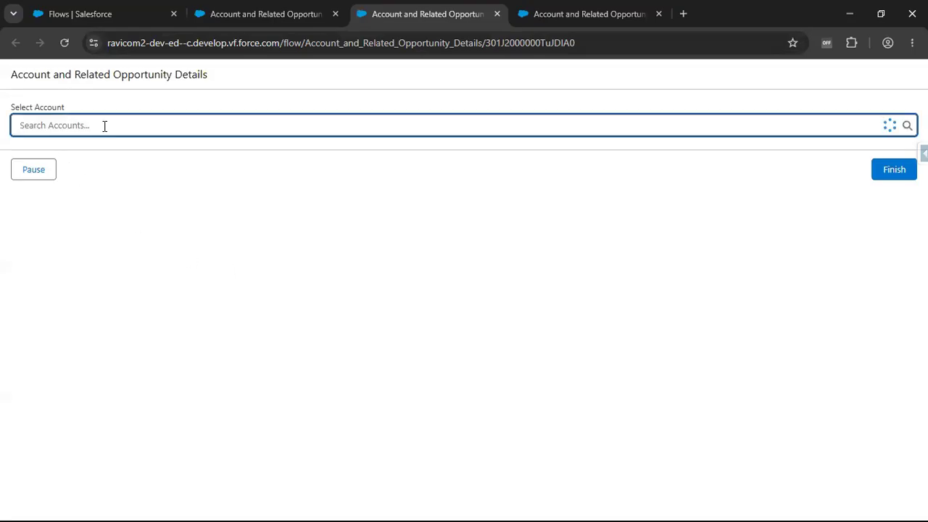
{"action": "left_click", "coordinate": [98, 181]}
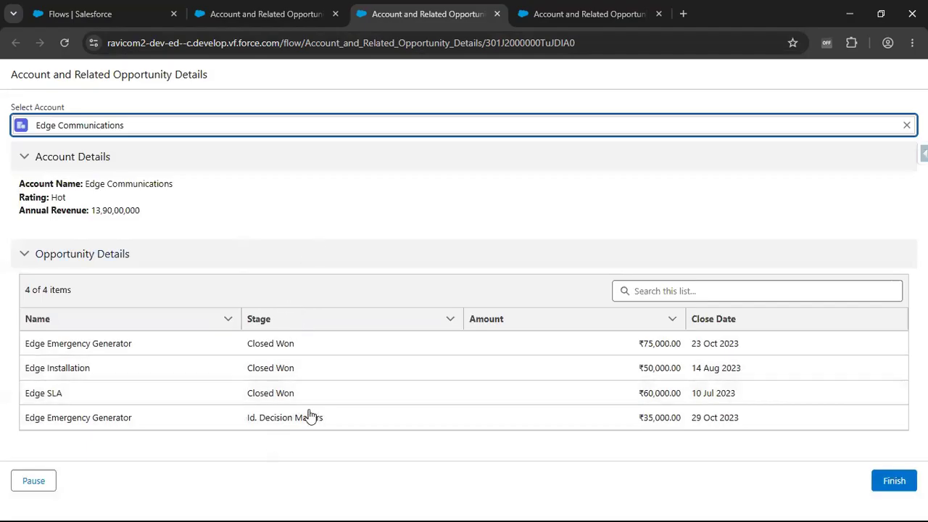
{"action": "left_click", "coordinate": [906, 125]}
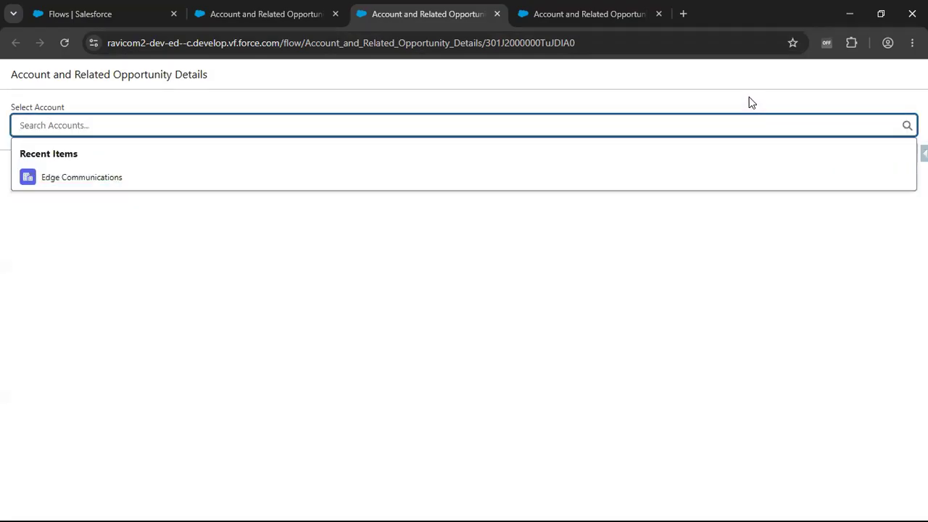
{"action": "left_click", "coordinate": [751, 101]}
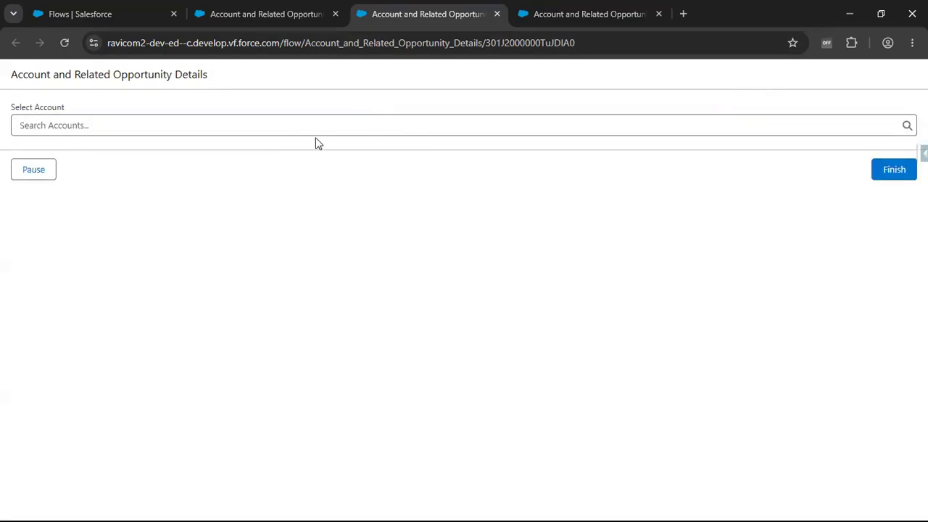
- Search the account lookup for "Uni" and select United Oil & Gas Corp. to check its account and opportunity details
{"action": "left_click", "coordinate": [259, 119]}
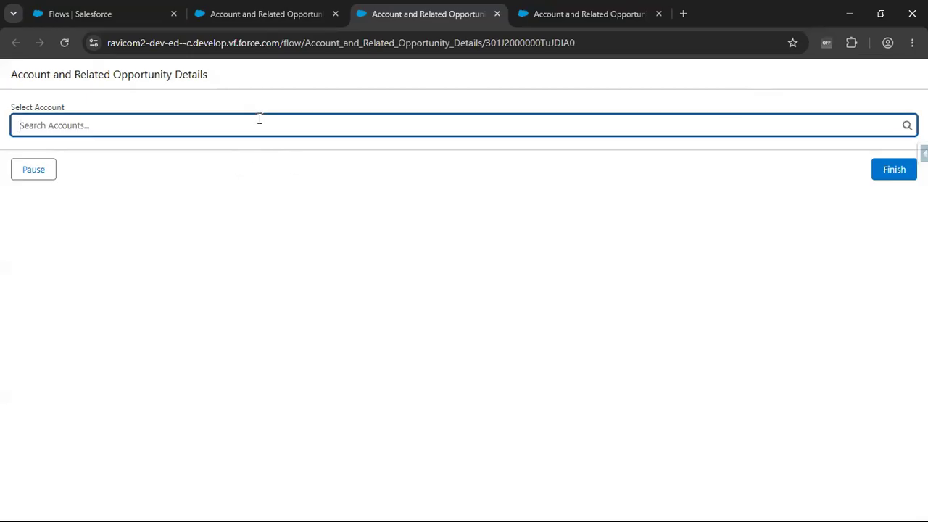
{"action": "type", "text": "Uni"}
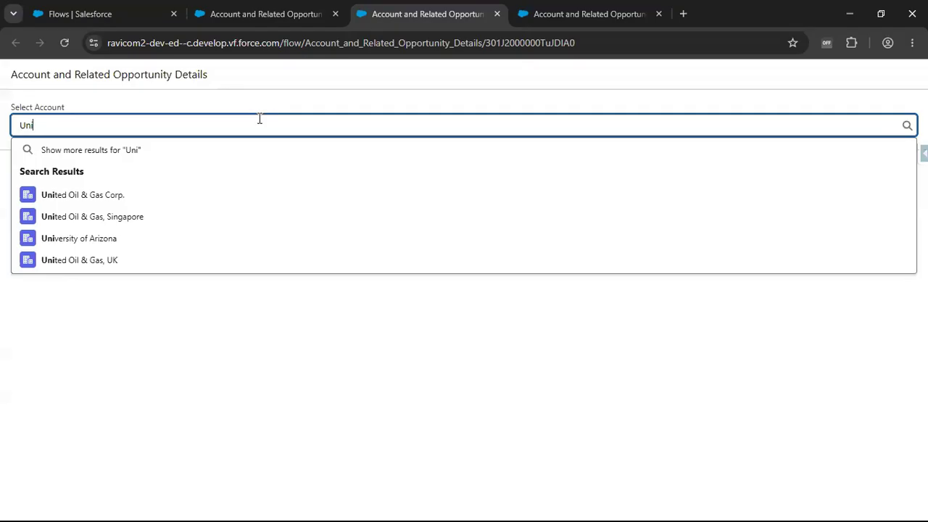
{"action": "left_click", "coordinate": [89, 194]}
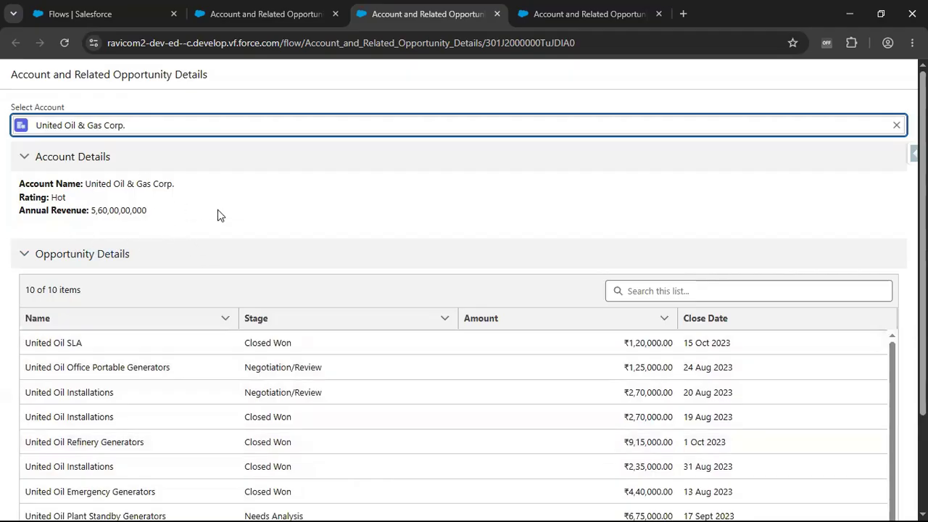
- Reopen the Account and Related Opportunities screen in Flow Builder and set its footer to hide the Previous button
{"action": "left_click", "coordinate": [308, 18]}
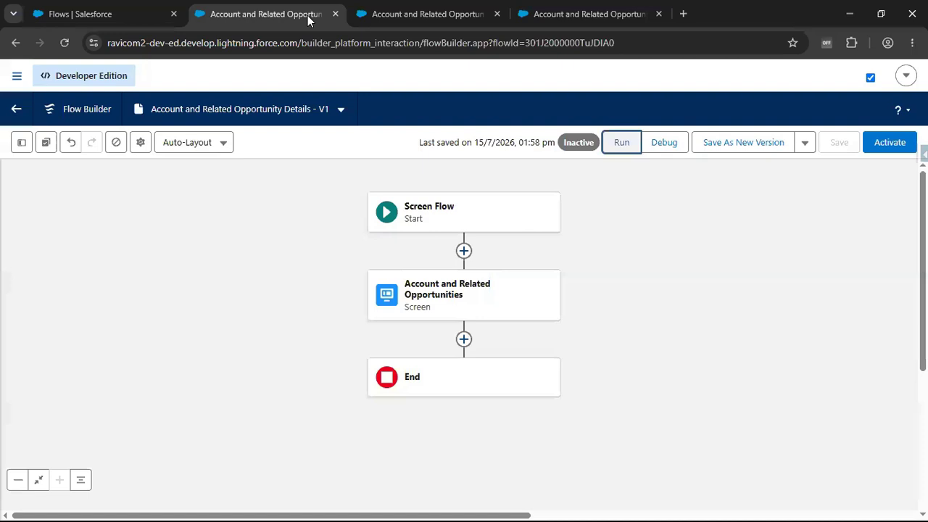
{"action": "left_click", "coordinate": [425, 292]}
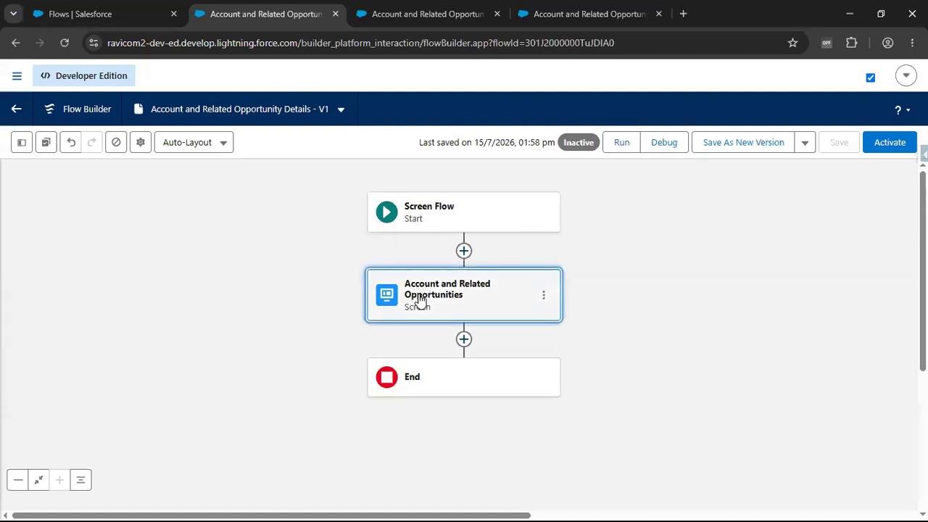
{"action": "double_click", "coordinate": [418, 294]}
{"action": "scroll", "coordinate": [779, 349], "scroll_direction": "down", "scroll_amount": 1}
{"action": "scroll", "coordinate": [779, 349], "scroll_direction": "down", "scroll_amount": 2}
{"action": "scroll", "coordinate": [518, 337], "scroll_direction": "down", "scroll_amount": 2}
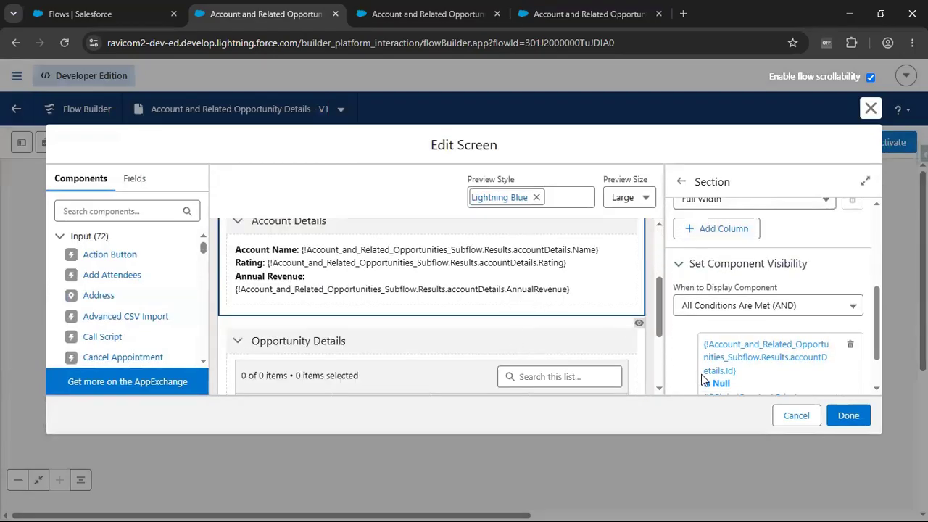
{"action": "scroll", "coordinate": [558, 359], "scroll_direction": "down", "scroll_amount": 3}
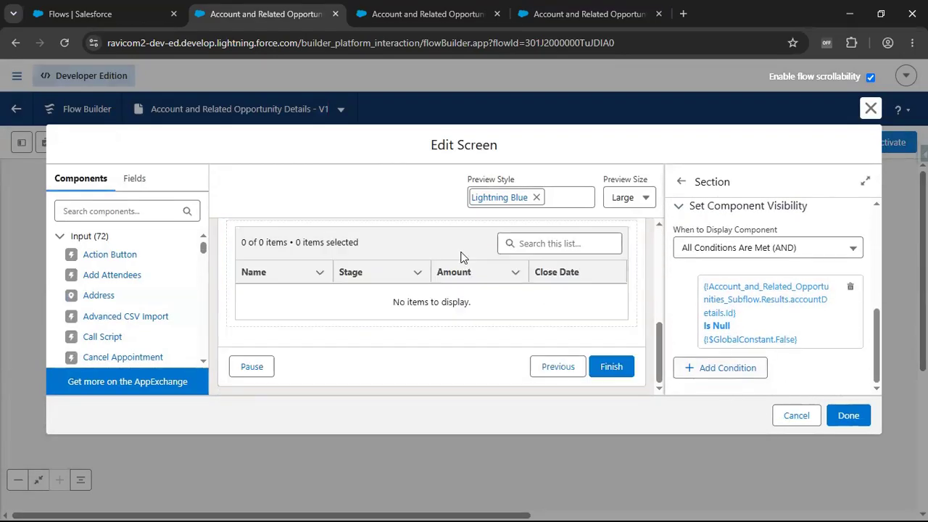
{"action": "left_click", "coordinate": [404, 369]}
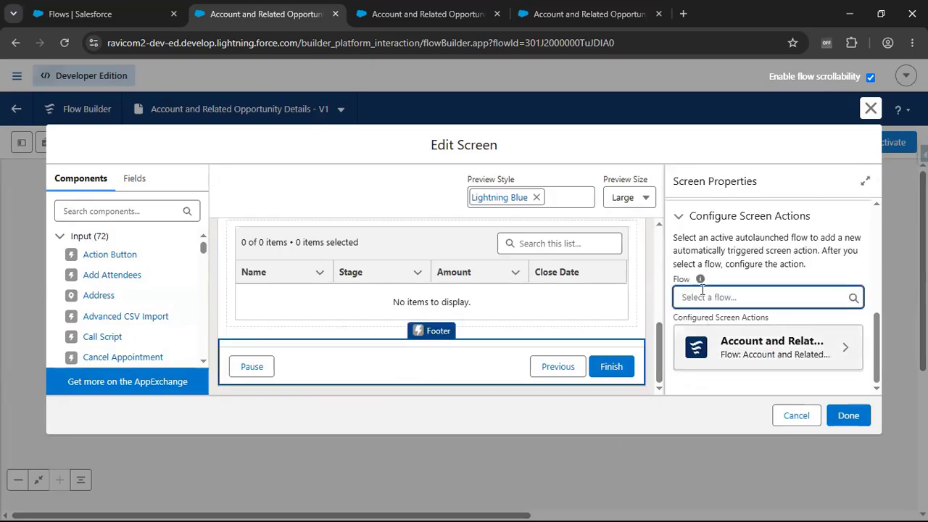
{"action": "left_click", "coordinate": [689, 216]}
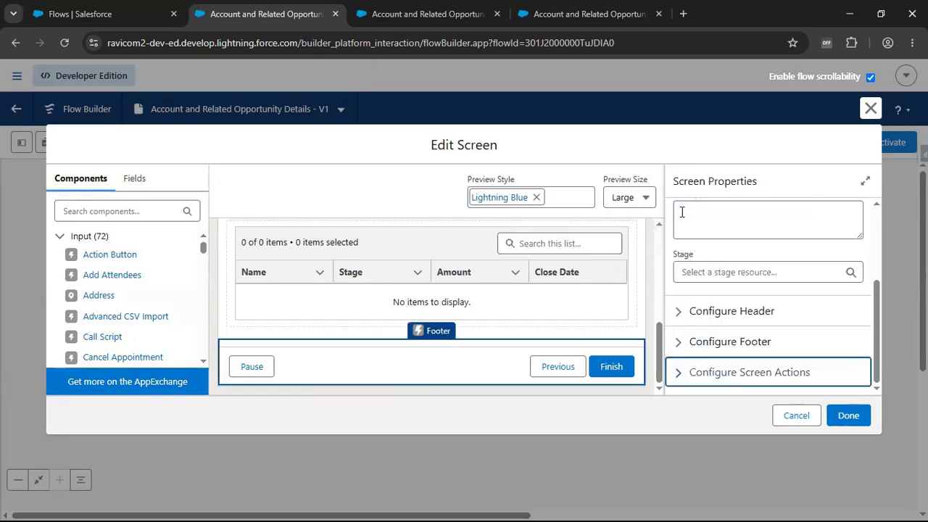
{"action": "left_click", "coordinate": [681, 341]}
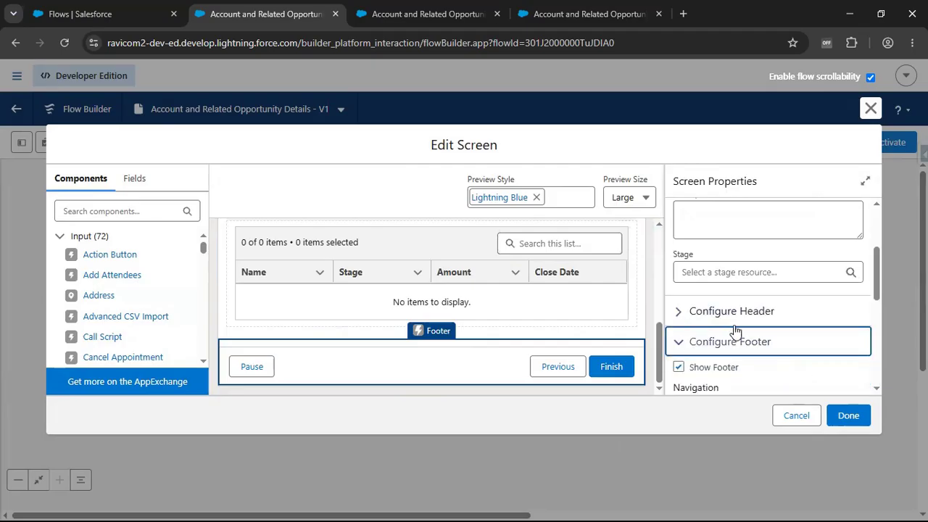
{"action": "scroll", "coordinate": [735, 343], "scroll_direction": "down", "scroll_amount": 5}
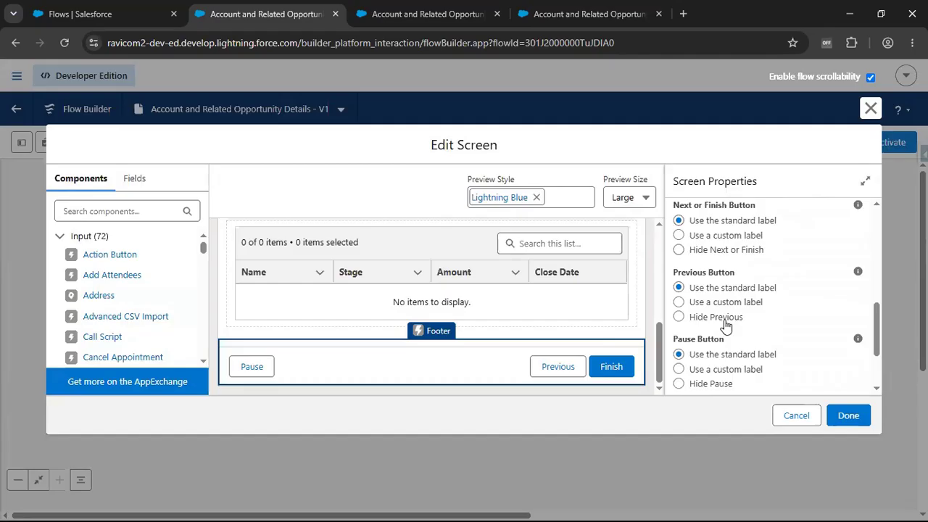
{"action": "left_click", "coordinate": [717, 318]}
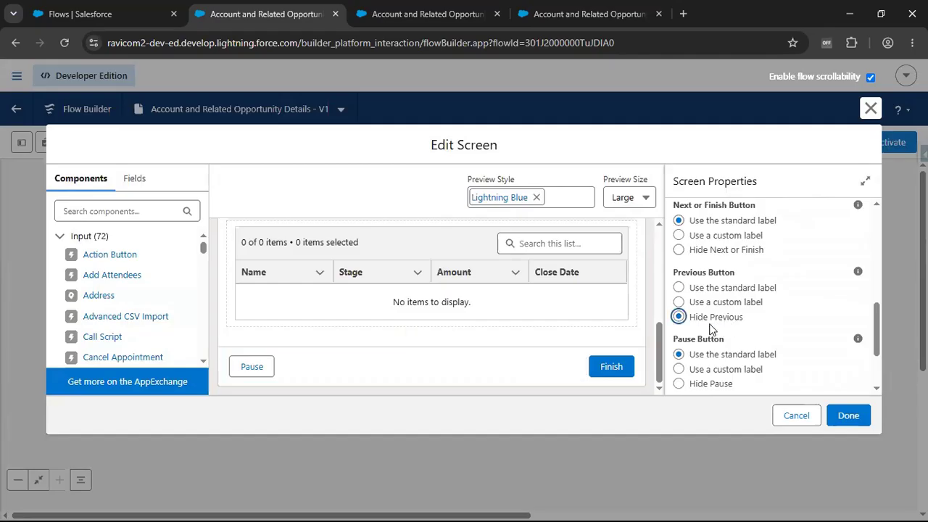
- Set the screen's footer to hide the Pause button
{"action": "scroll", "coordinate": [716, 328], "scroll_direction": "up", "scroll_amount": 1}
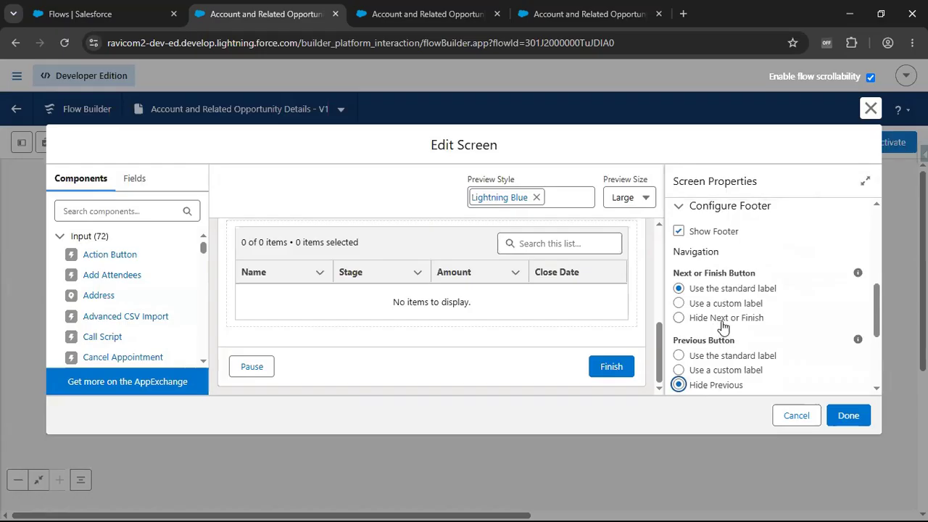
{"action": "scroll", "coordinate": [723, 326], "scroll_direction": "down", "scroll_amount": 1}
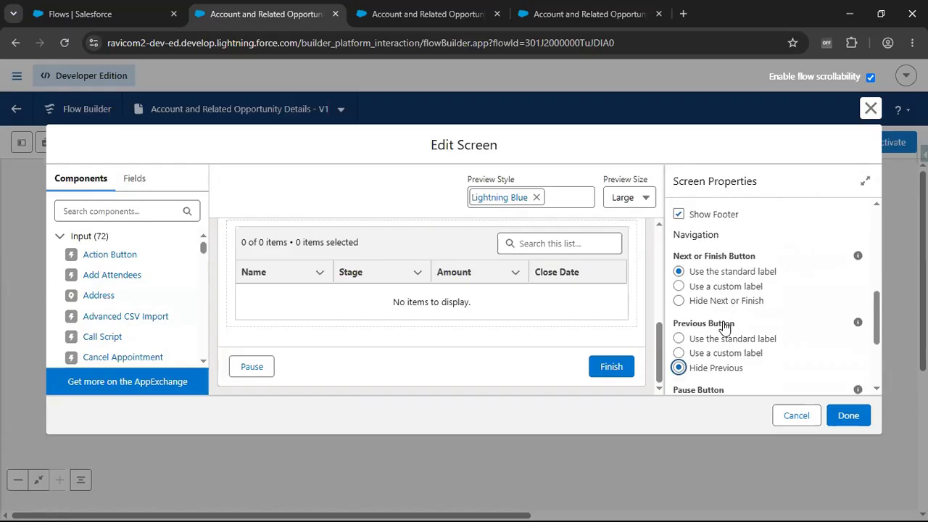
{"action": "scroll", "coordinate": [724, 327], "scroll_direction": "down", "scroll_amount": 1}
{"action": "scroll", "coordinate": [724, 327], "scroll_direction": "down", "scroll_amount": 1}
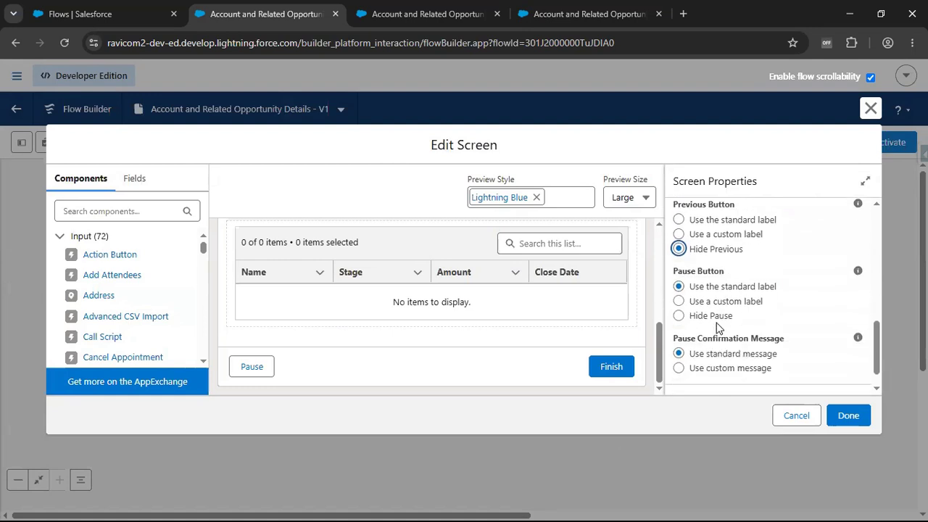
{"action": "left_click", "coordinate": [716, 317]}
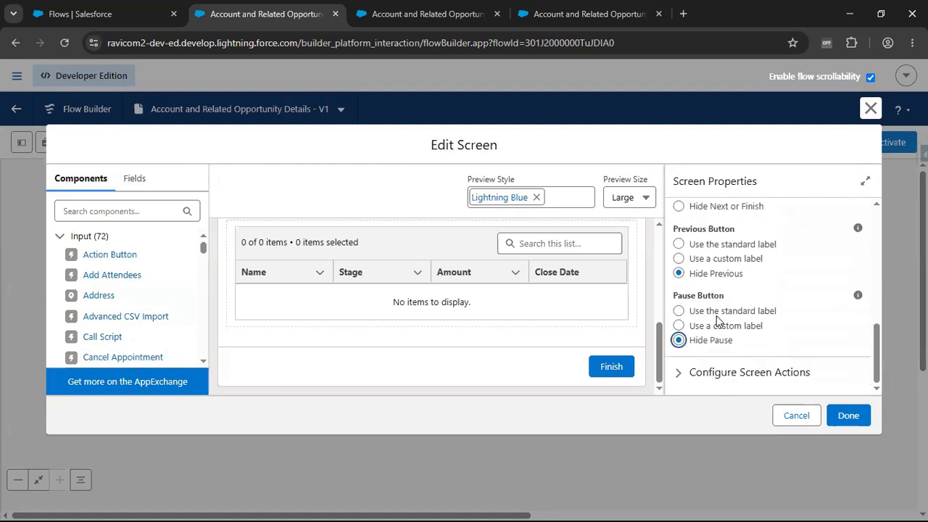
- Apply the footer changes, save the Account and Related Opportunity Details flow and activate it
{"action": "left_click", "coordinate": [851, 415]}
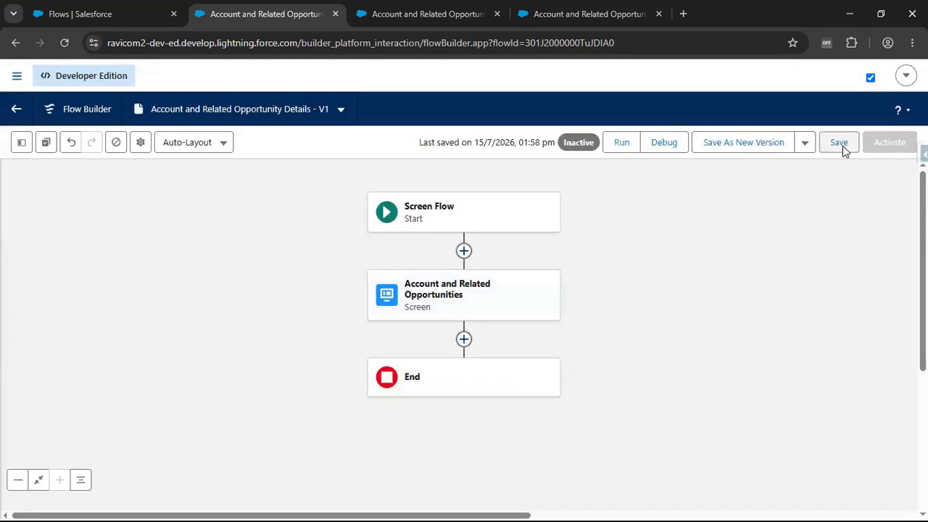
{"action": "left_click", "coordinate": [839, 143]}
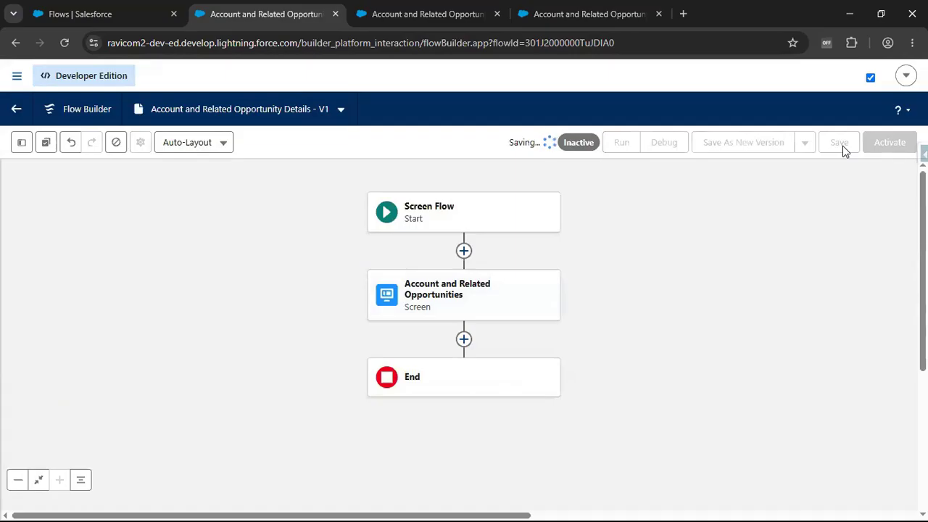
{"action": "left_click", "coordinate": [890, 143]}
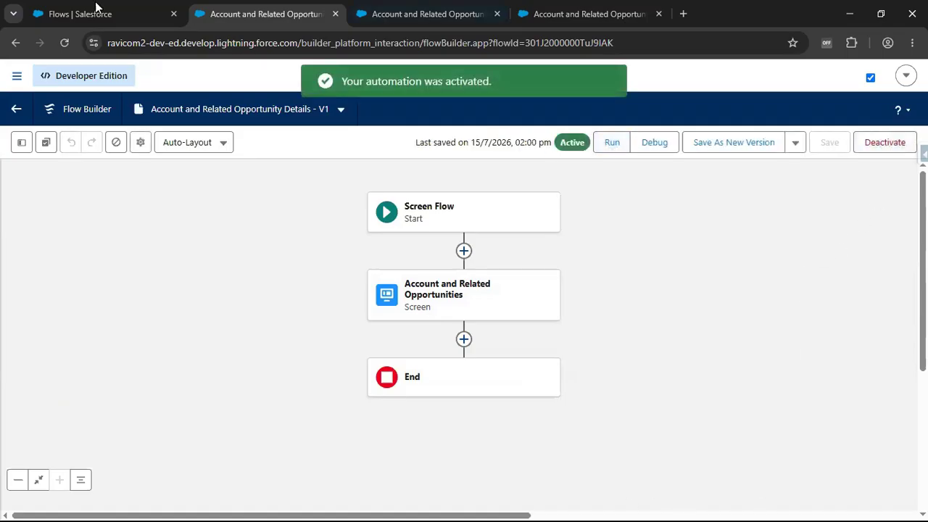
- Return to Salesforce Setup, search it for "app bu" and open Lightning App Builder
{"action": "left_click", "coordinate": [131, 19]}
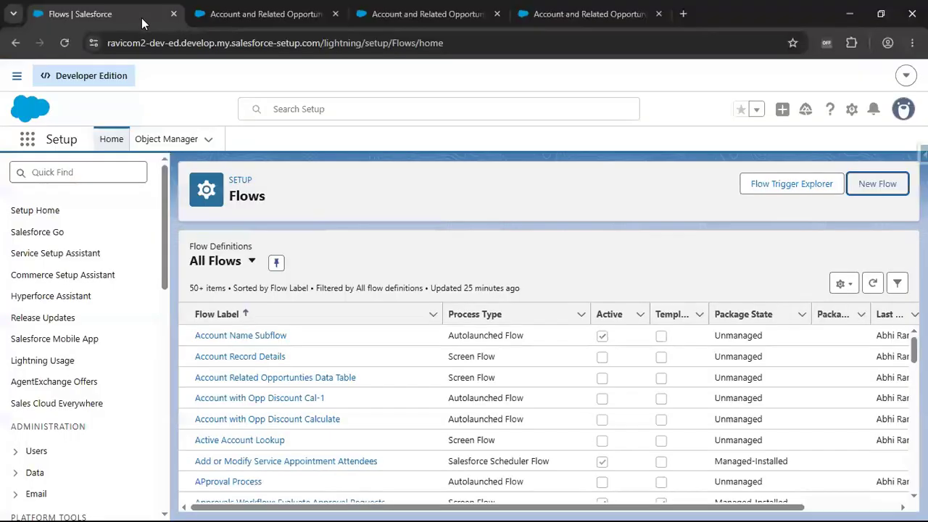
{"action": "left_click", "coordinate": [118, 174]}
{"action": "type", "text": "app"}
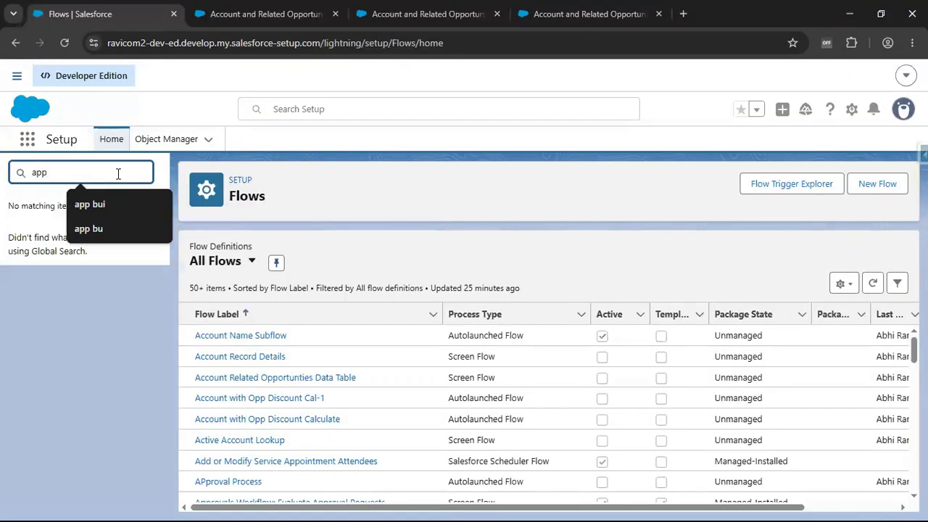
{"action": "type", "text": " bu"}
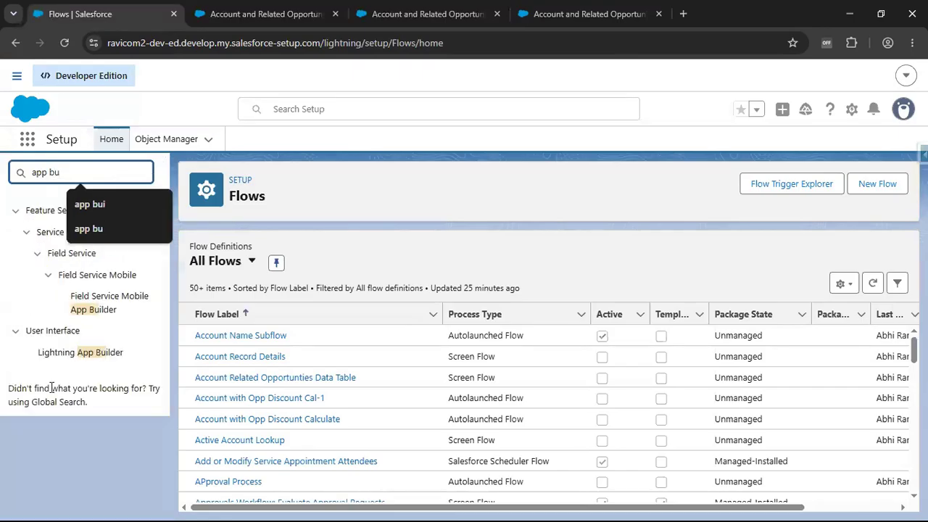
{"action": "left_click", "coordinate": [89, 353]}
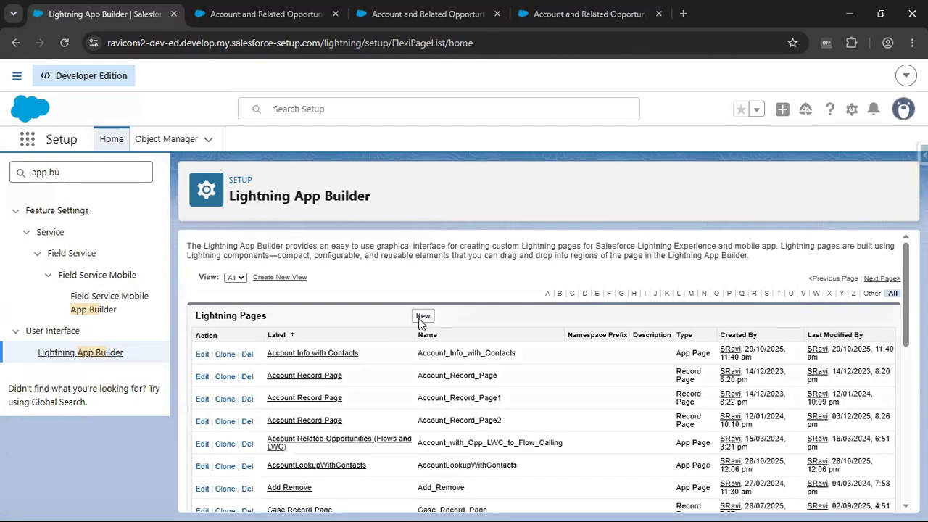
- Create a new Lightning App Page labelled Account and Related Opportunities with the One Region template
{"action": "left_click", "coordinate": [422, 318]}
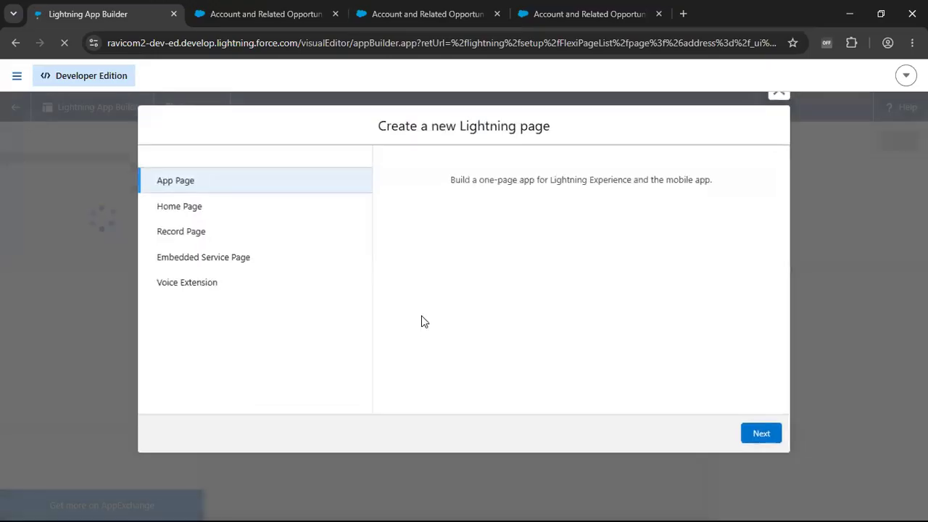
{"action": "left_click", "coordinate": [189, 181]}
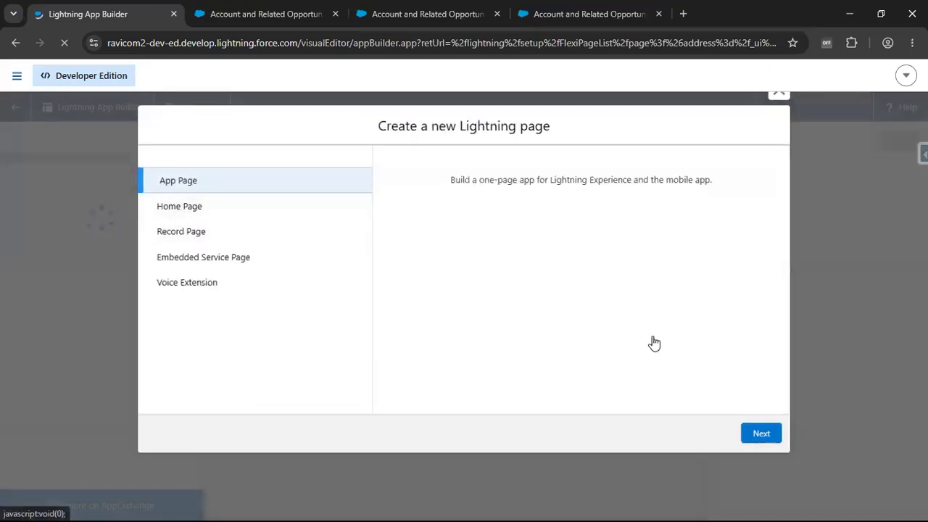
{"action": "left_click", "coordinate": [758, 433]}
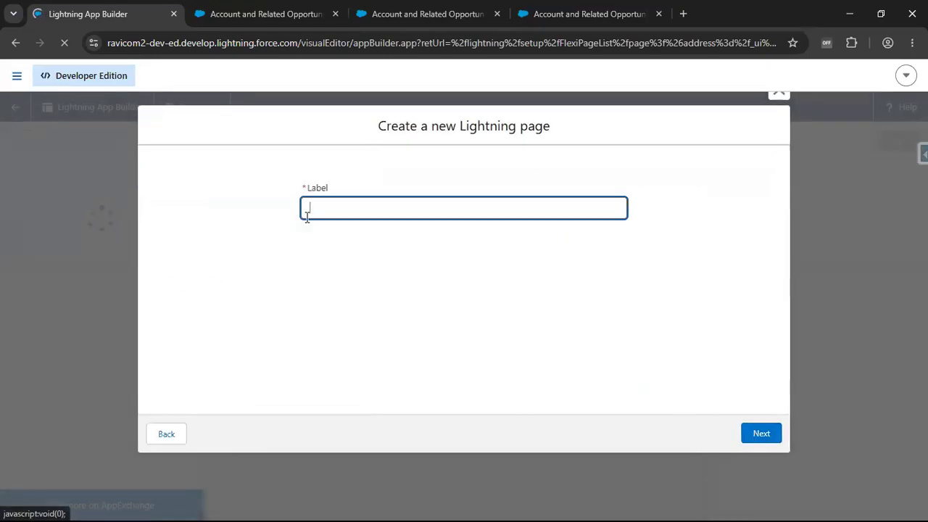
{"action": "type", "text": "Account and Related Opportunities"}
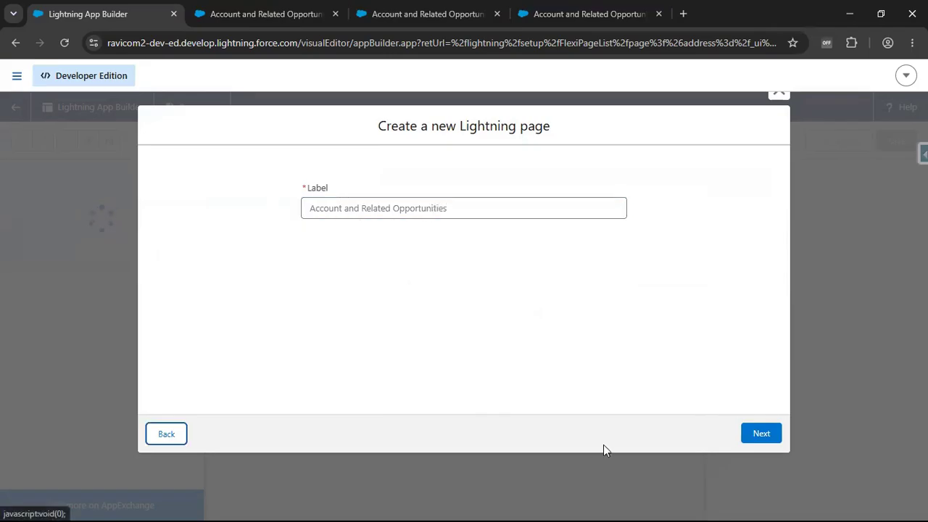
{"action": "left_click", "coordinate": [764, 433]}
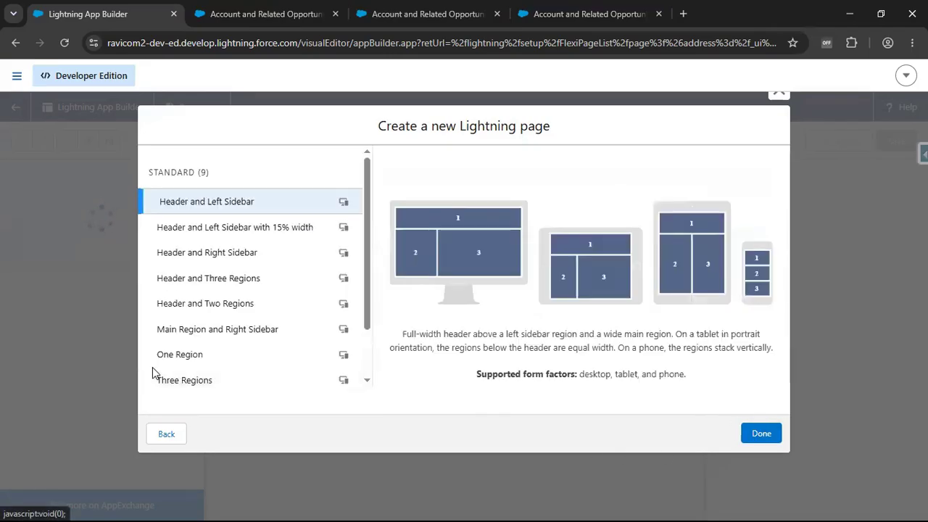
{"action": "left_click", "coordinate": [190, 356]}
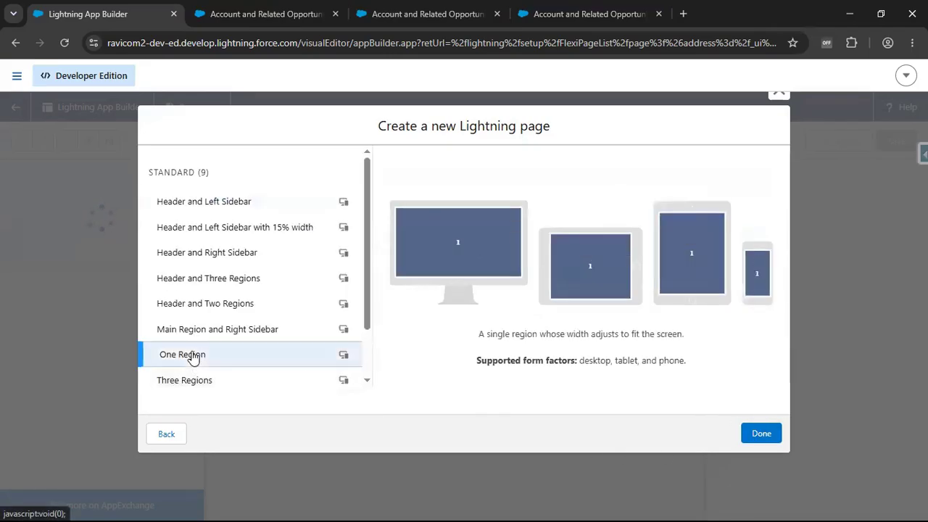
{"action": "left_click", "coordinate": [761, 433]}
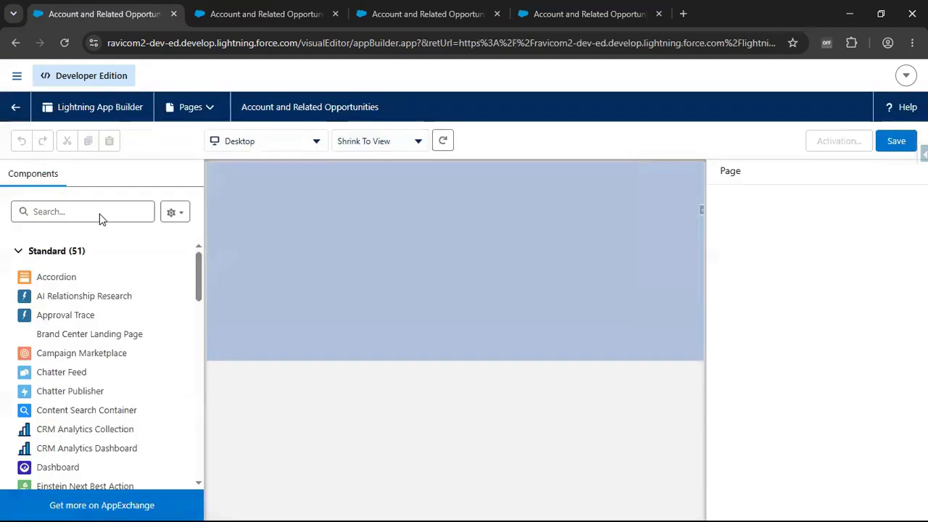
- Find the standard Flow component with "flow", add it to the page's single region and remove the duplicate copy
{"action": "left_click", "coordinate": [101, 212]}
{"action": "type", "text": "flow"}
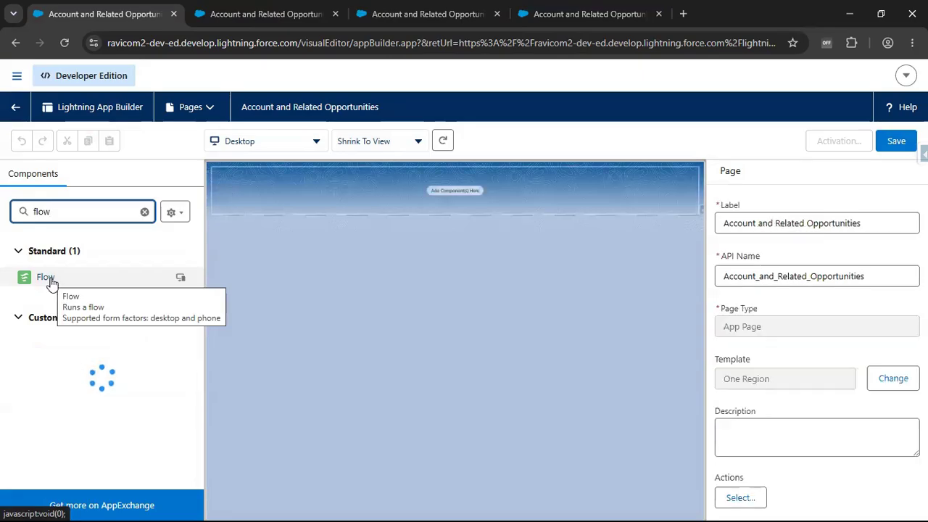
{"action": "left_click_drag", "start_coordinate": [404, 237], "coordinate": [439, 184]}
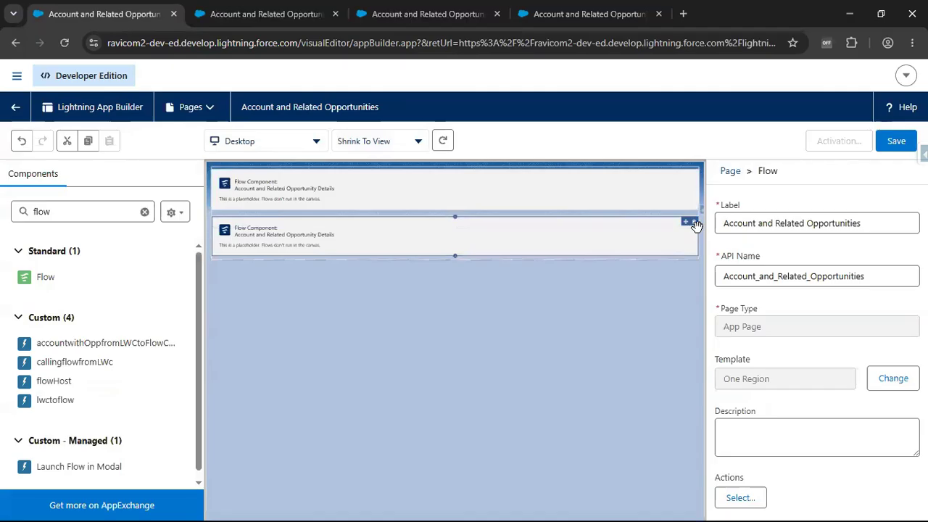
{"action": "left_click", "coordinate": [693, 222]}
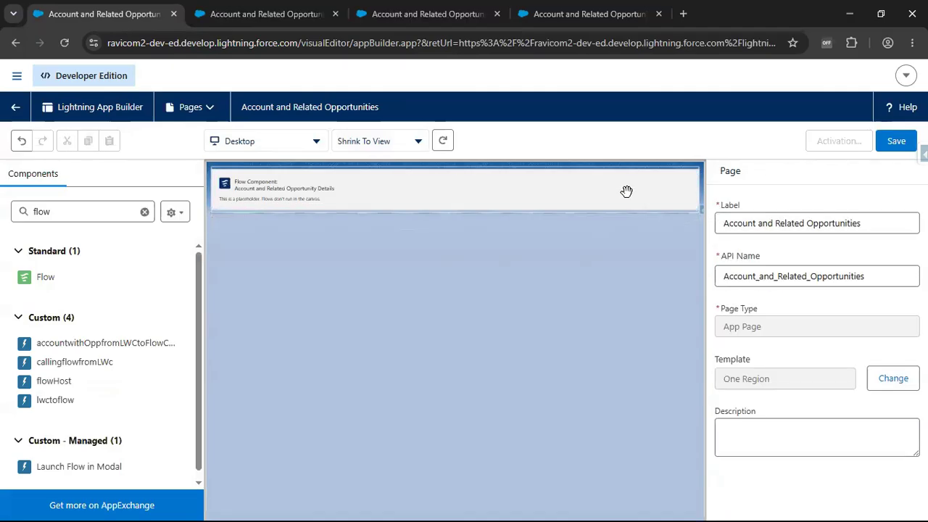
- Check the Flow component's available flows, keep Account and Related Opportunity Details selected, and save the page
{"action": "left_click", "coordinate": [626, 191]}
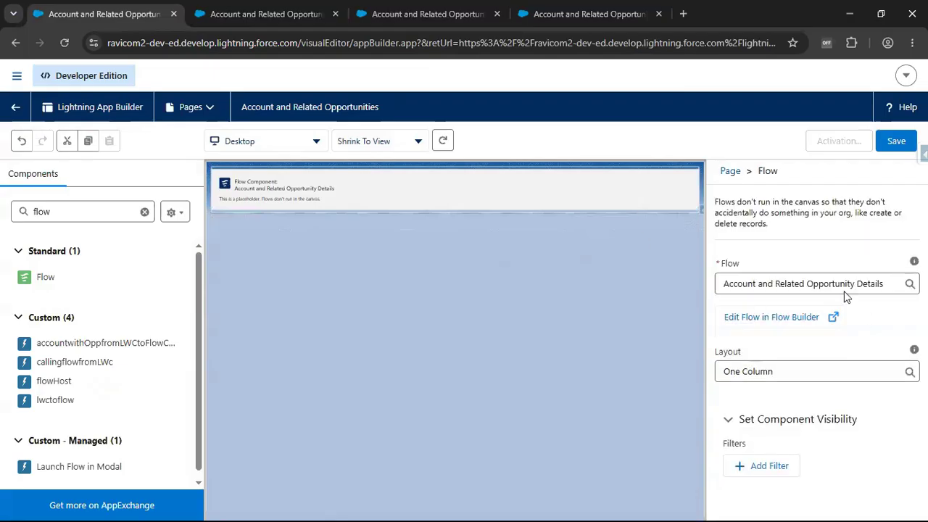
{"action": "triple_click", "coordinate": [813, 283]}
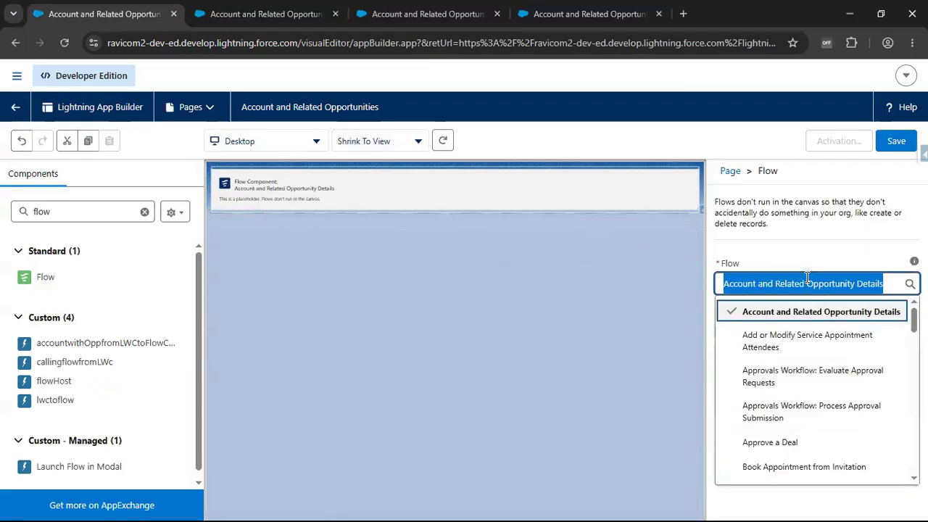
{"action": "scroll", "coordinate": [848, 449], "scroll_direction": "down", "scroll_amount": 3}
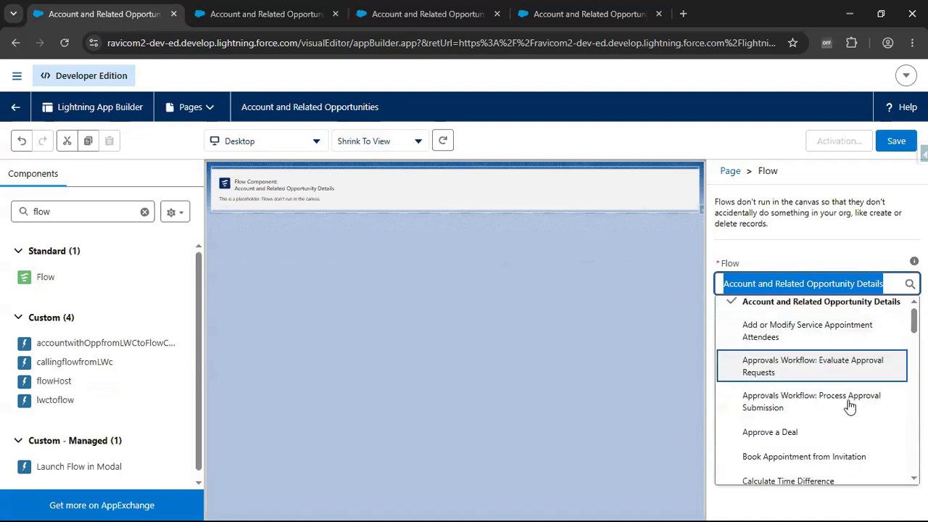
{"action": "scroll", "coordinate": [849, 430], "scroll_direction": "up", "scroll_amount": 3}
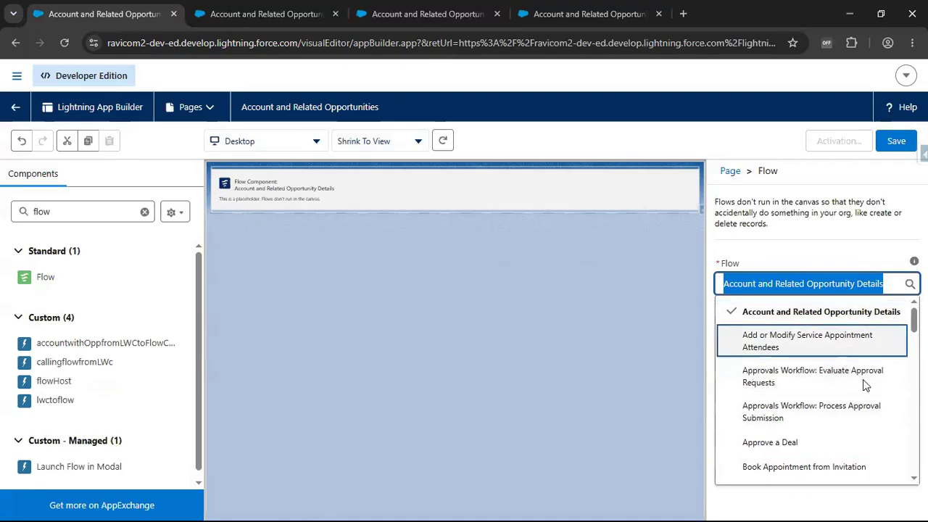
{"action": "scroll", "coordinate": [863, 406], "scroll_direction": "down", "scroll_amount": 2}
{"action": "left_click", "coordinate": [580, 372]}
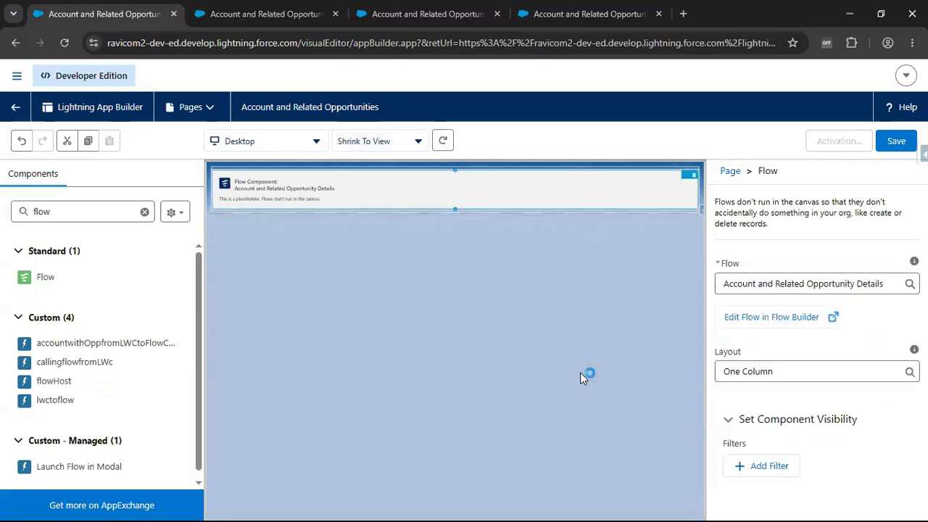
{"action": "left_click", "coordinate": [896, 147]}
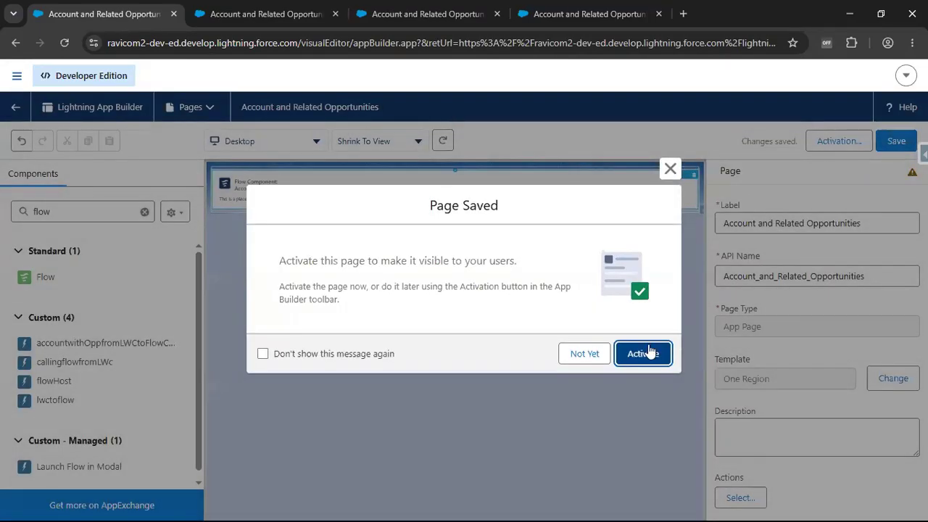
- Activate the page by adding it to the My Flows Lightning app, placed after Fetch Account and Related Records, and save the activation
{"action": "left_click", "coordinate": [650, 352]}
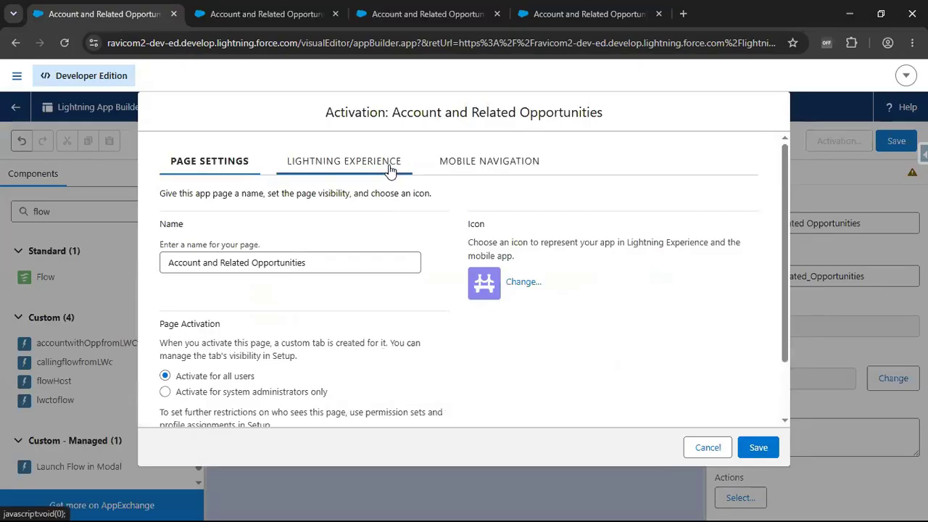
{"action": "left_click", "coordinate": [390, 169]}
{"action": "scroll", "coordinate": [332, 284], "scroll_direction": "down", "scroll_amount": 2}
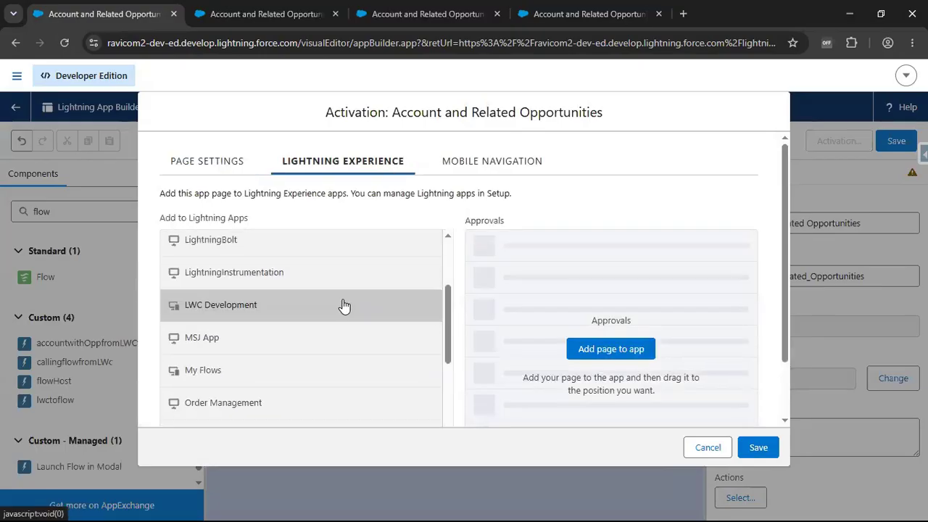
{"action": "scroll", "coordinate": [345, 310], "scroll_direction": "down", "scroll_amount": 2}
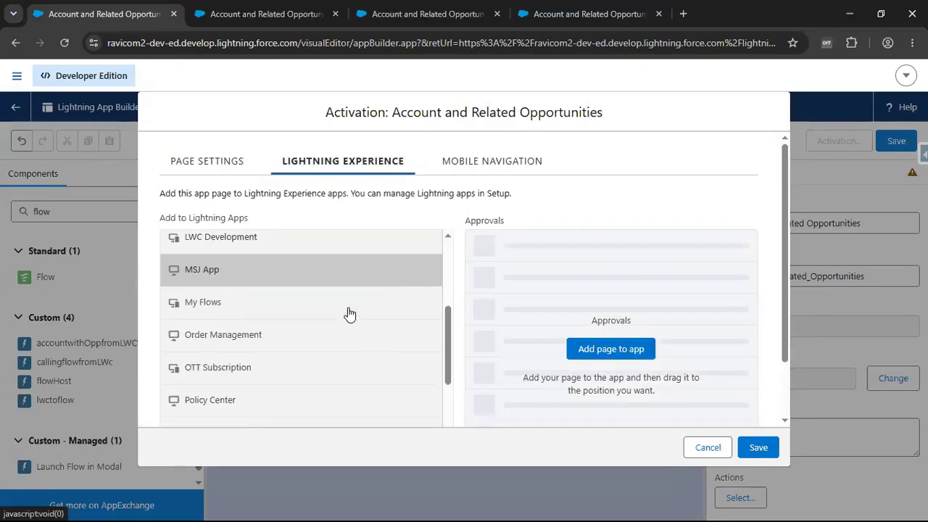
{"action": "left_click", "coordinate": [277, 316]}
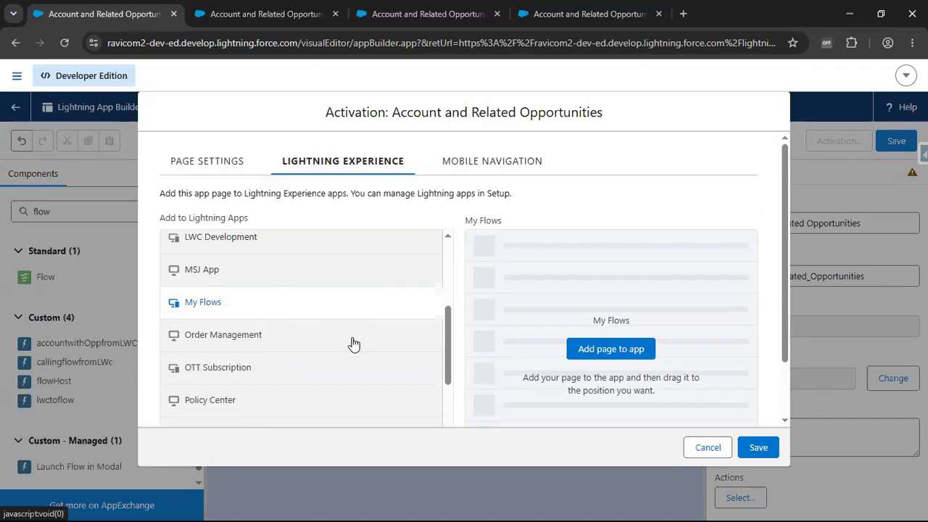
{"action": "left_click", "coordinate": [612, 349]}
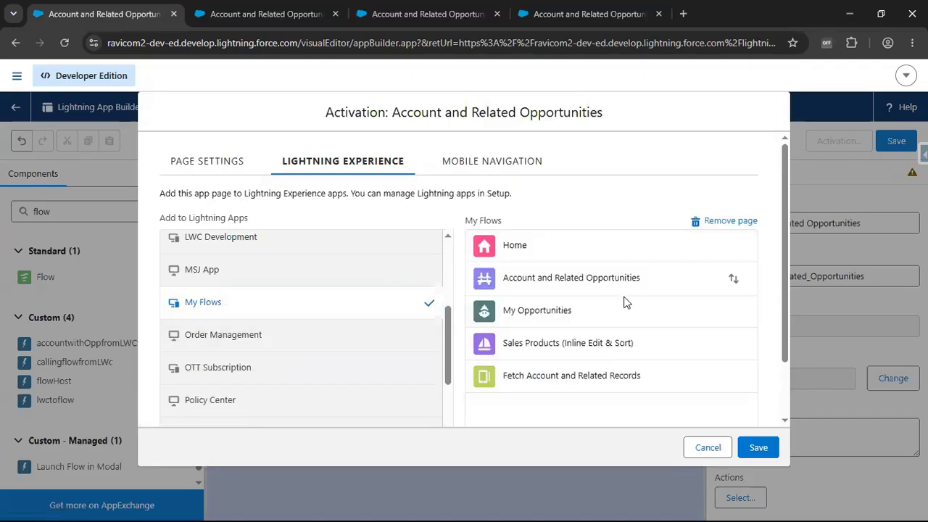
{"action": "left_click_drag", "start_coordinate": [615, 276], "coordinate": [615, 384]}
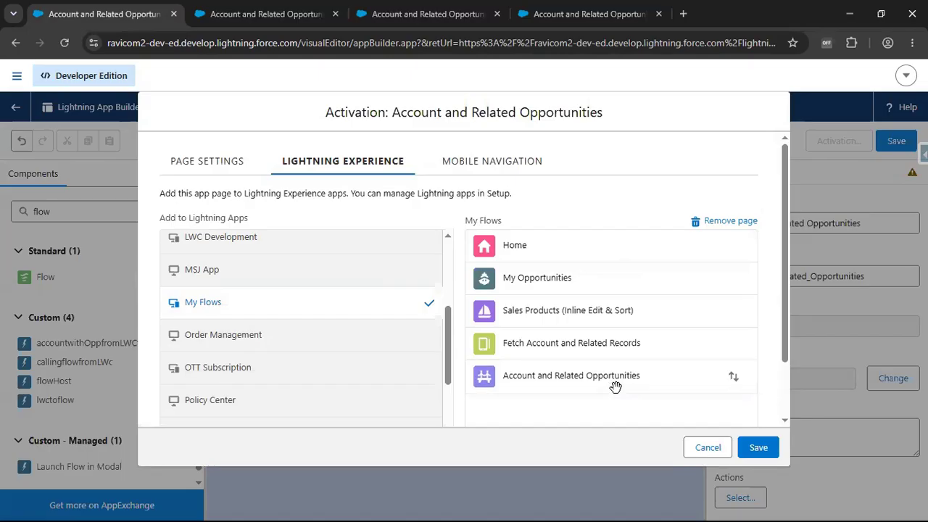
{"action": "left_click", "coordinate": [770, 450]}
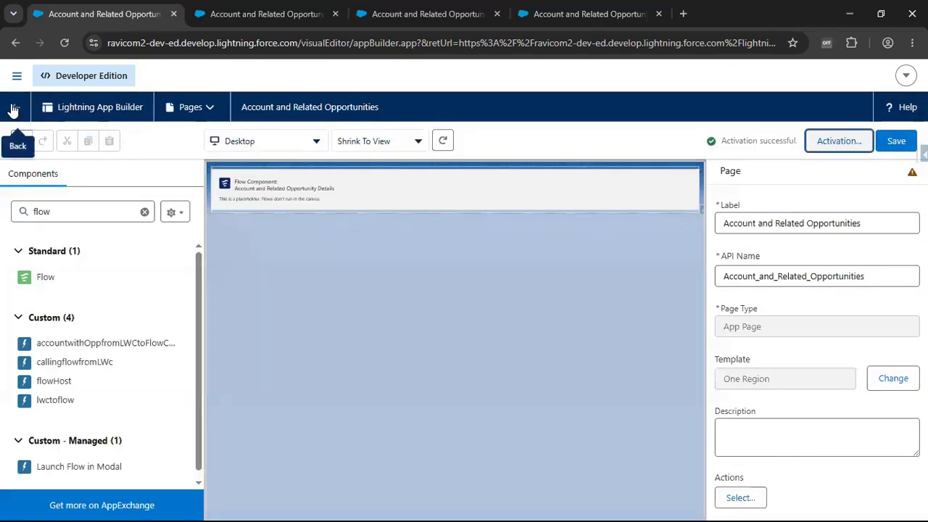
- Leave Lightning App Builder, search the App Launcher for "Account" and open the Account and Related Opportunities page
{"action": "left_click", "coordinate": [11, 107]}
{"action": "left_click", "coordinate": [264, 13]}
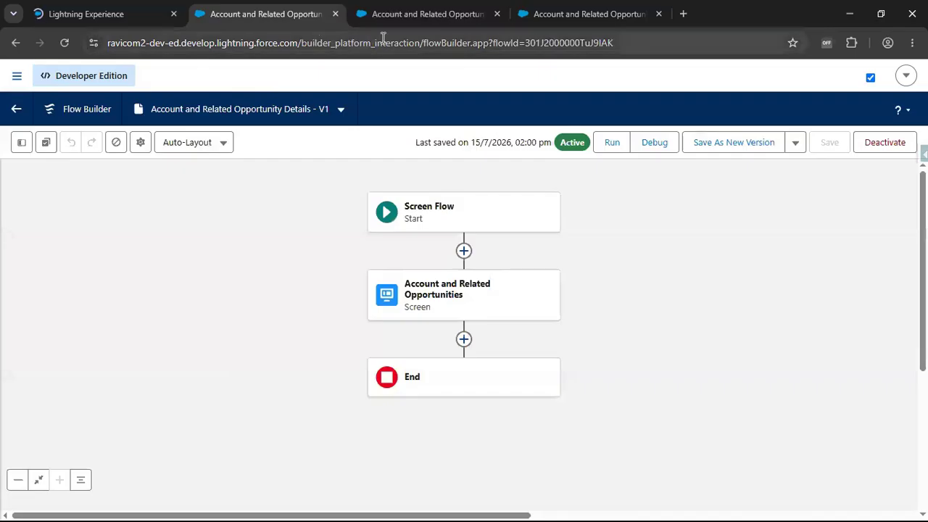
{"action": "left_click", "coordinate": [95, 18]}
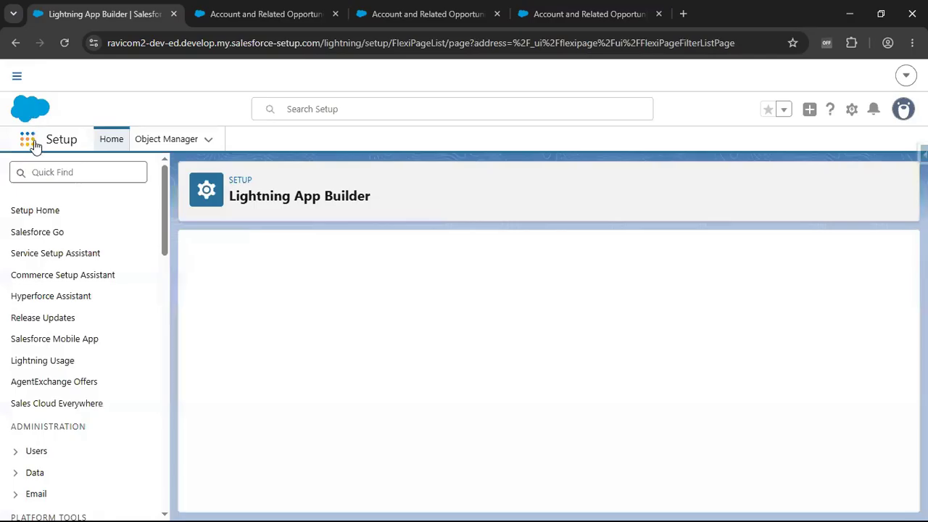
{"action": "left_click", "coordinate": [31, 147]}
{"action": "left_click", "coordinate": [31, 147]}
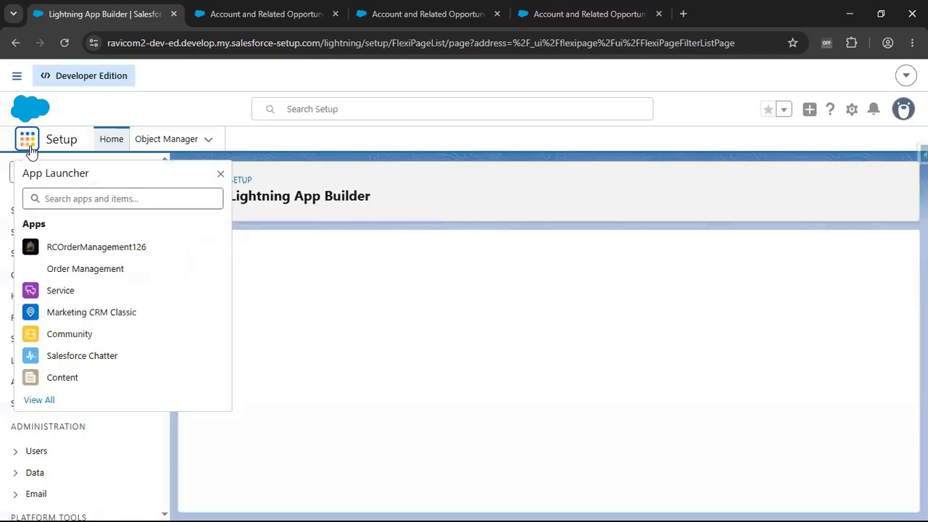
{"action": "left_click", "coordinate": [30, 147]}
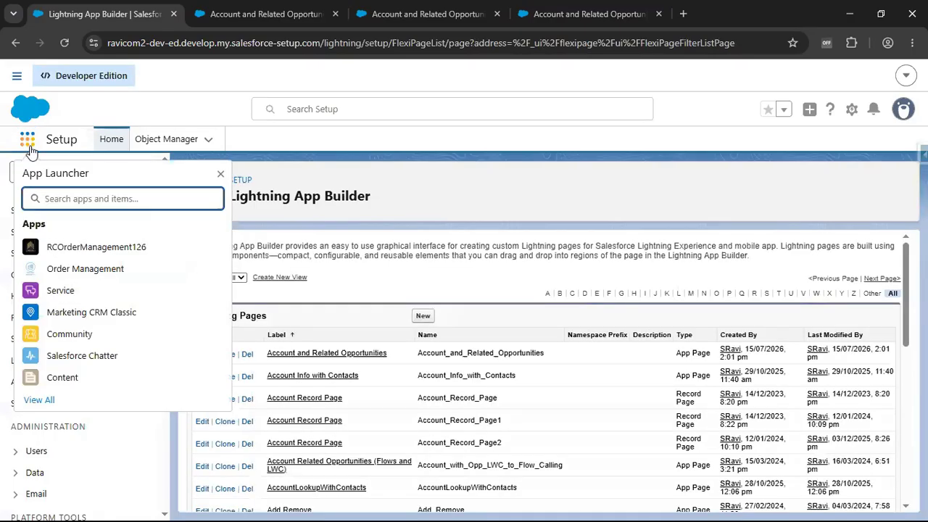
{"action": "type", "text": "Account"}
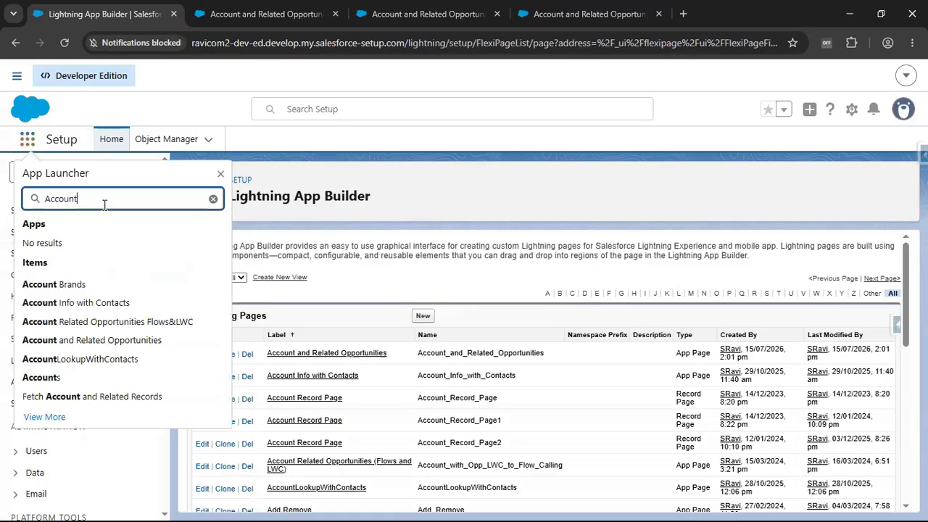
{"action": "left_click", "coordinate": [88, 341]}
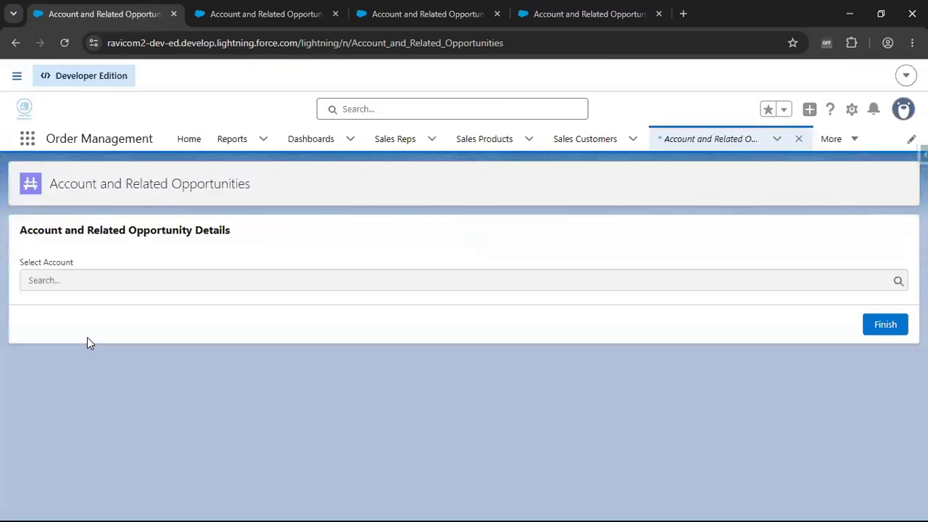
- Select Edge Communications as the account in the embedded flow and review its account and opportunity details
{"action": "left_click", "coordinate": [130, 280]}
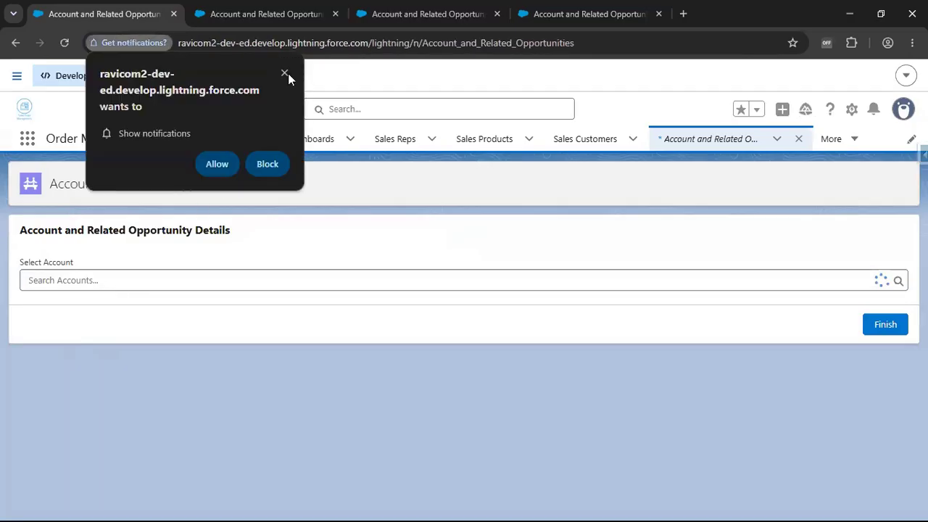
{"action": "left_click", "coordinate": [105, 281]}
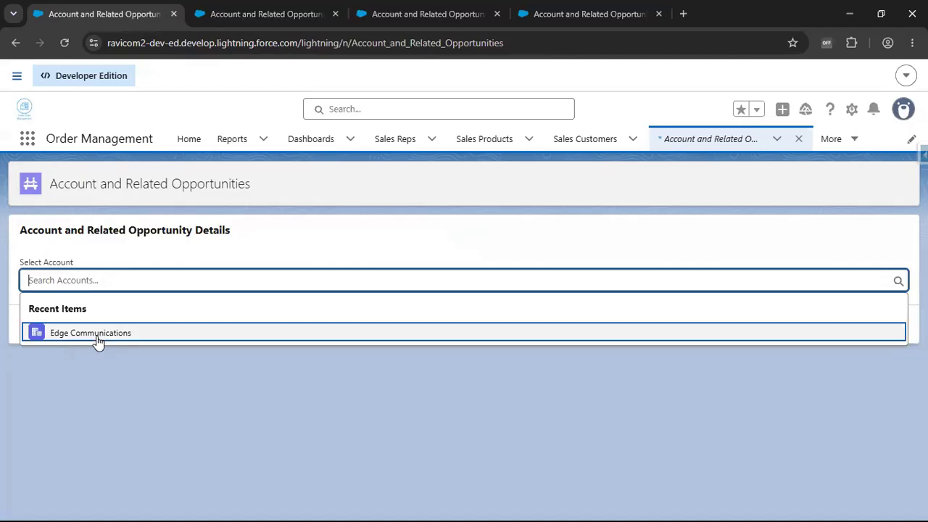
{"action": "left_click", "coordinate": [98, 333]}
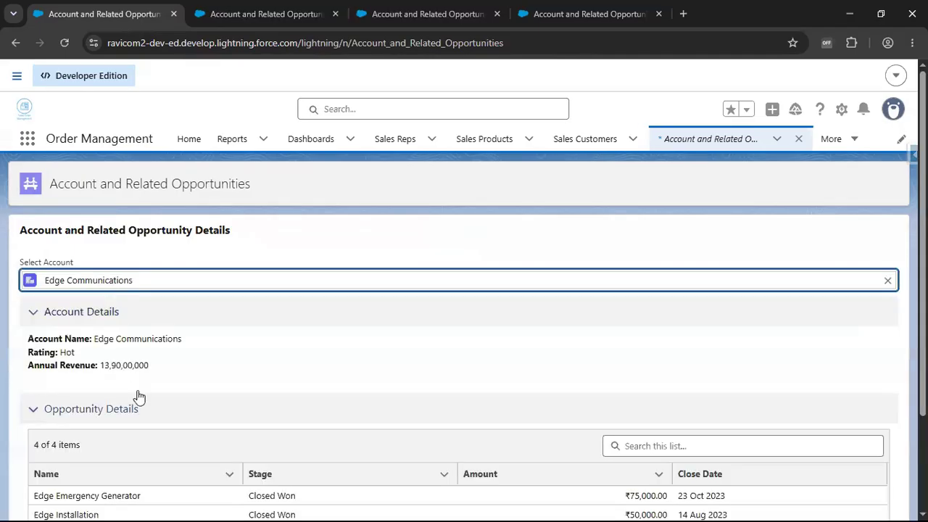
{"action": "scroll", "coordinate": [145, 348], "scroll_direction": "down", "scroll_amount": 2}
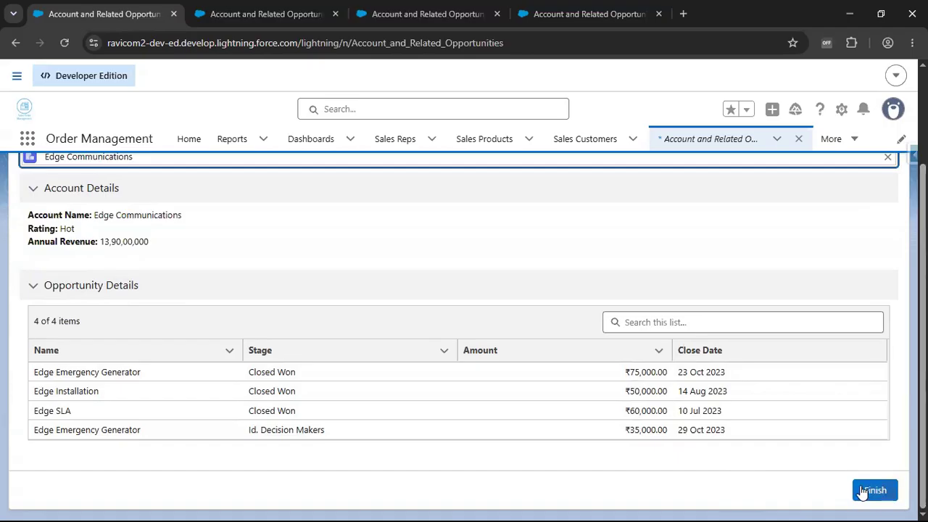
{"action": "scroll", "coordinate": [333, 330], "scroll_direction": "up", "scroll_amount": 2}
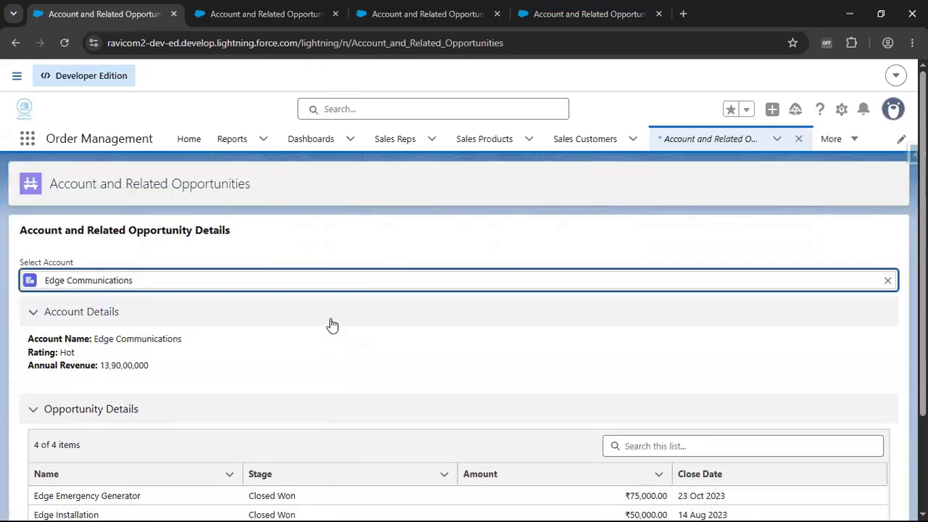
- Clear the chosen account, select Edge Communications again and check the details sections the flow shows for it
{"action": "left_click", "coordinate": [888, 281]}
{"action": "left_click", "coordinate": [363, 252]}
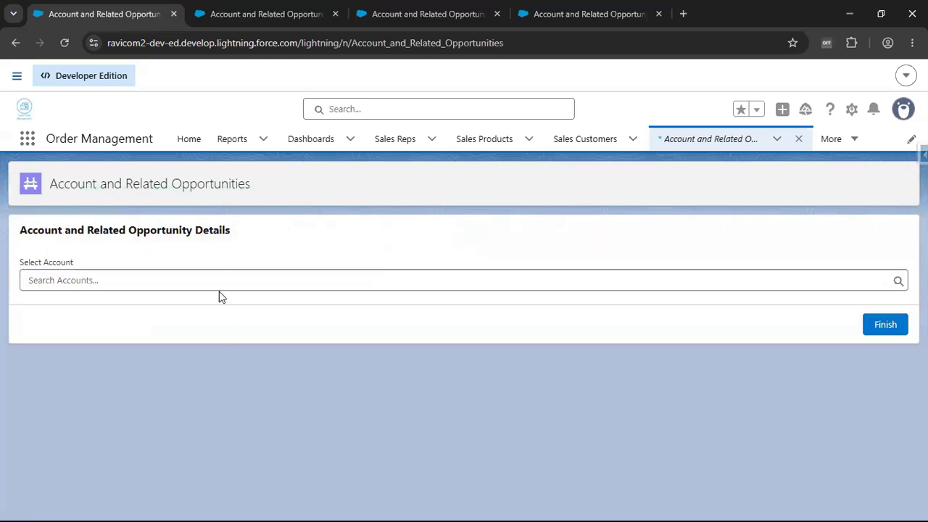
{"action": "left_click", "coordinate": [207, 282]}
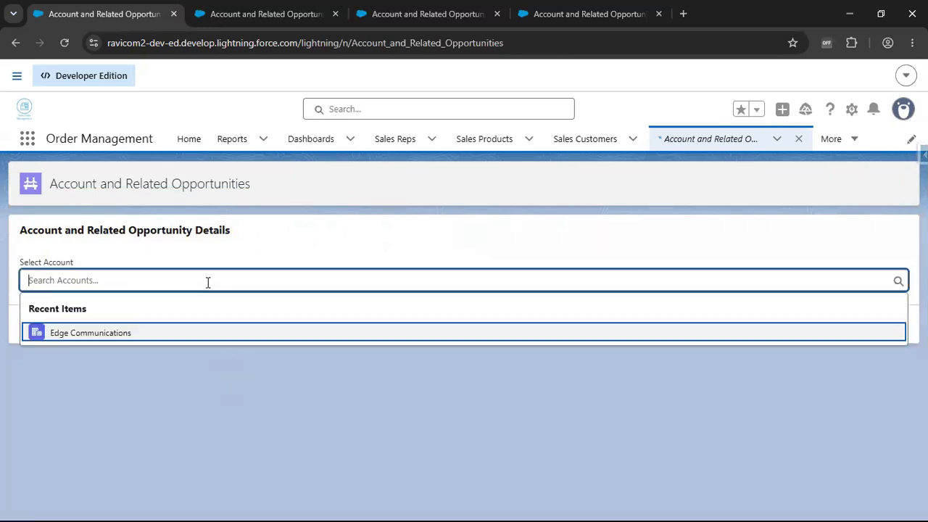
{"action": "left_click", "coordinate": [99, 327]}
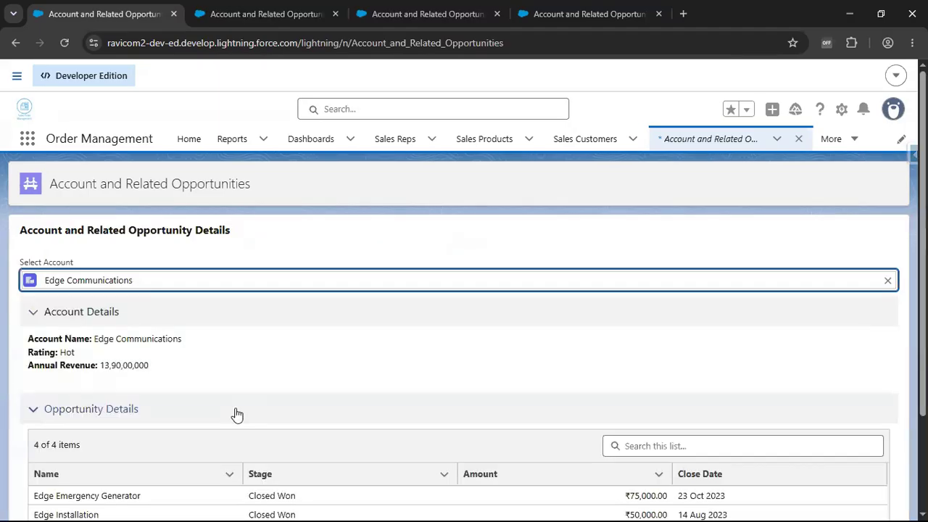
{"action": "scroll", "coordinate": [238, 414], "scroll_direction": "down", "scroll_amount": 1}
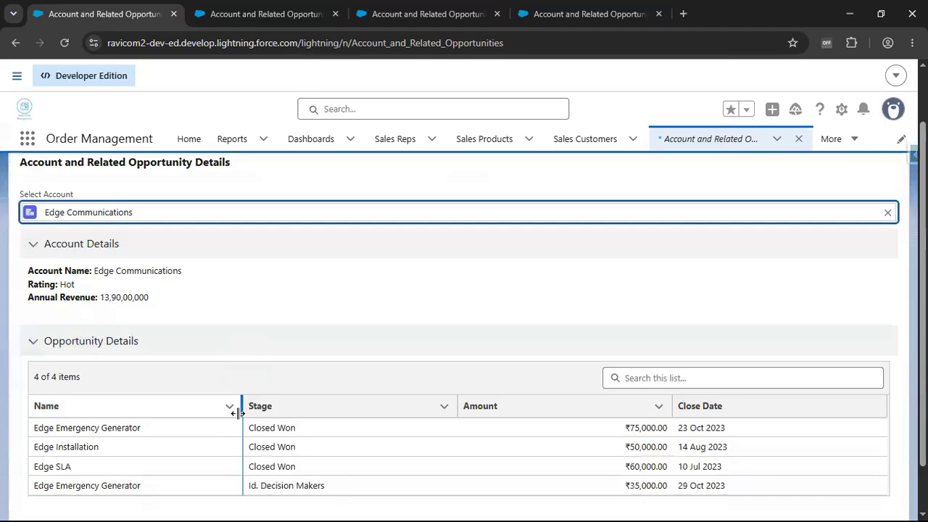